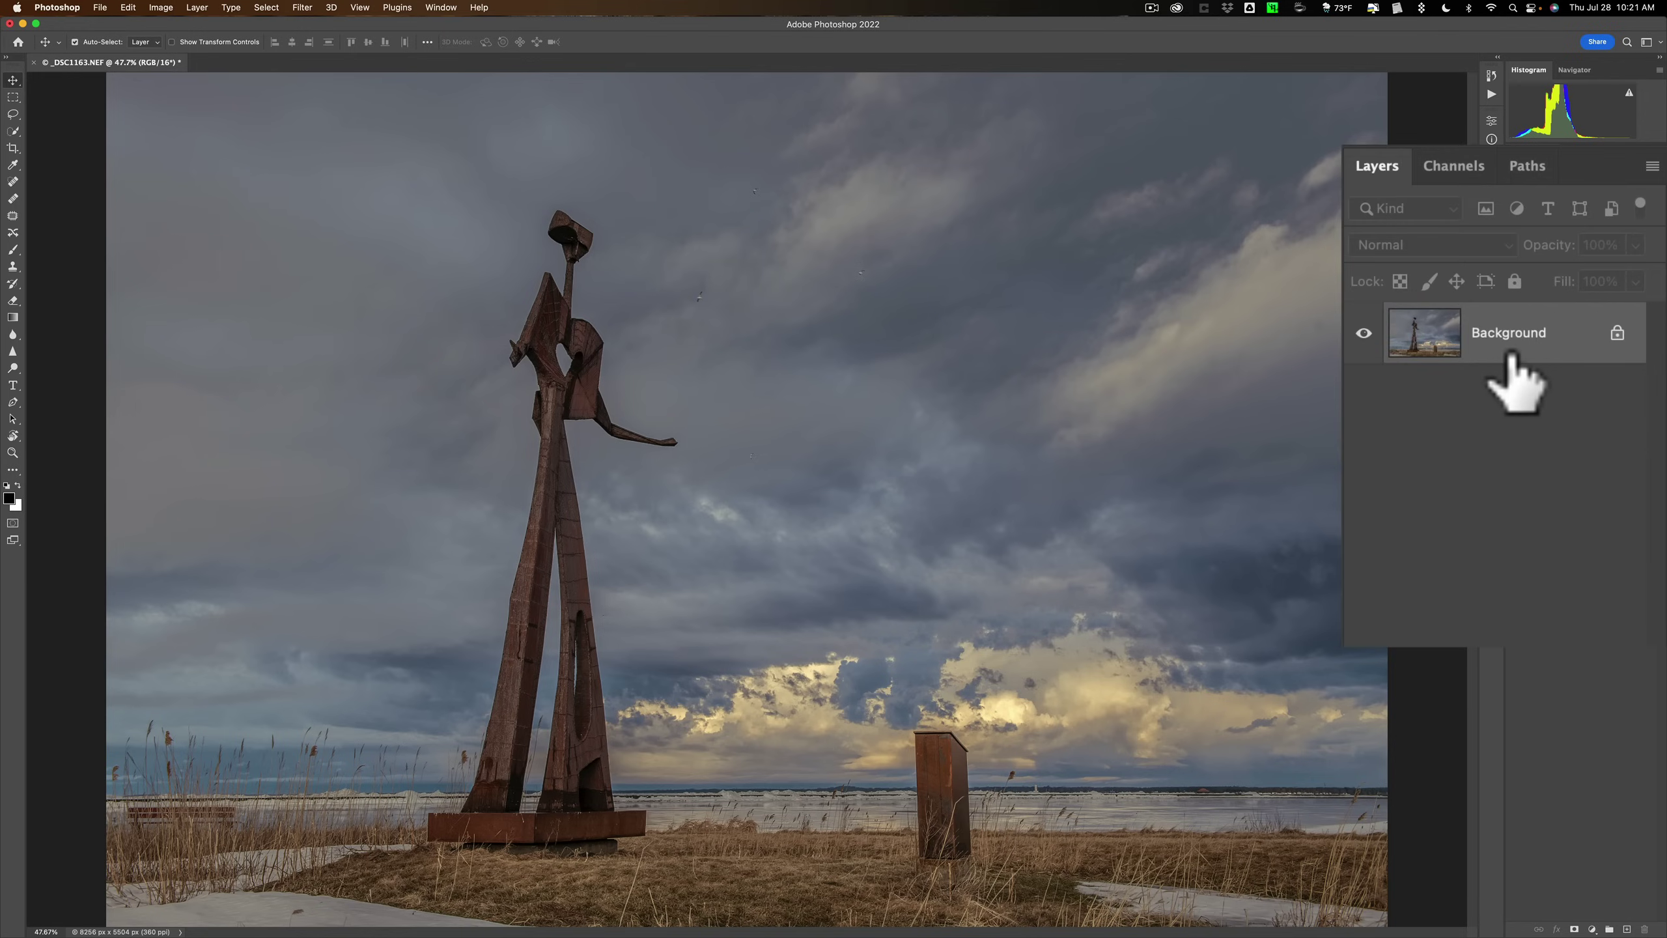
Duplicate the Background layer and select the small rusty post, including its base, with the Quick Selection tool
key(super)
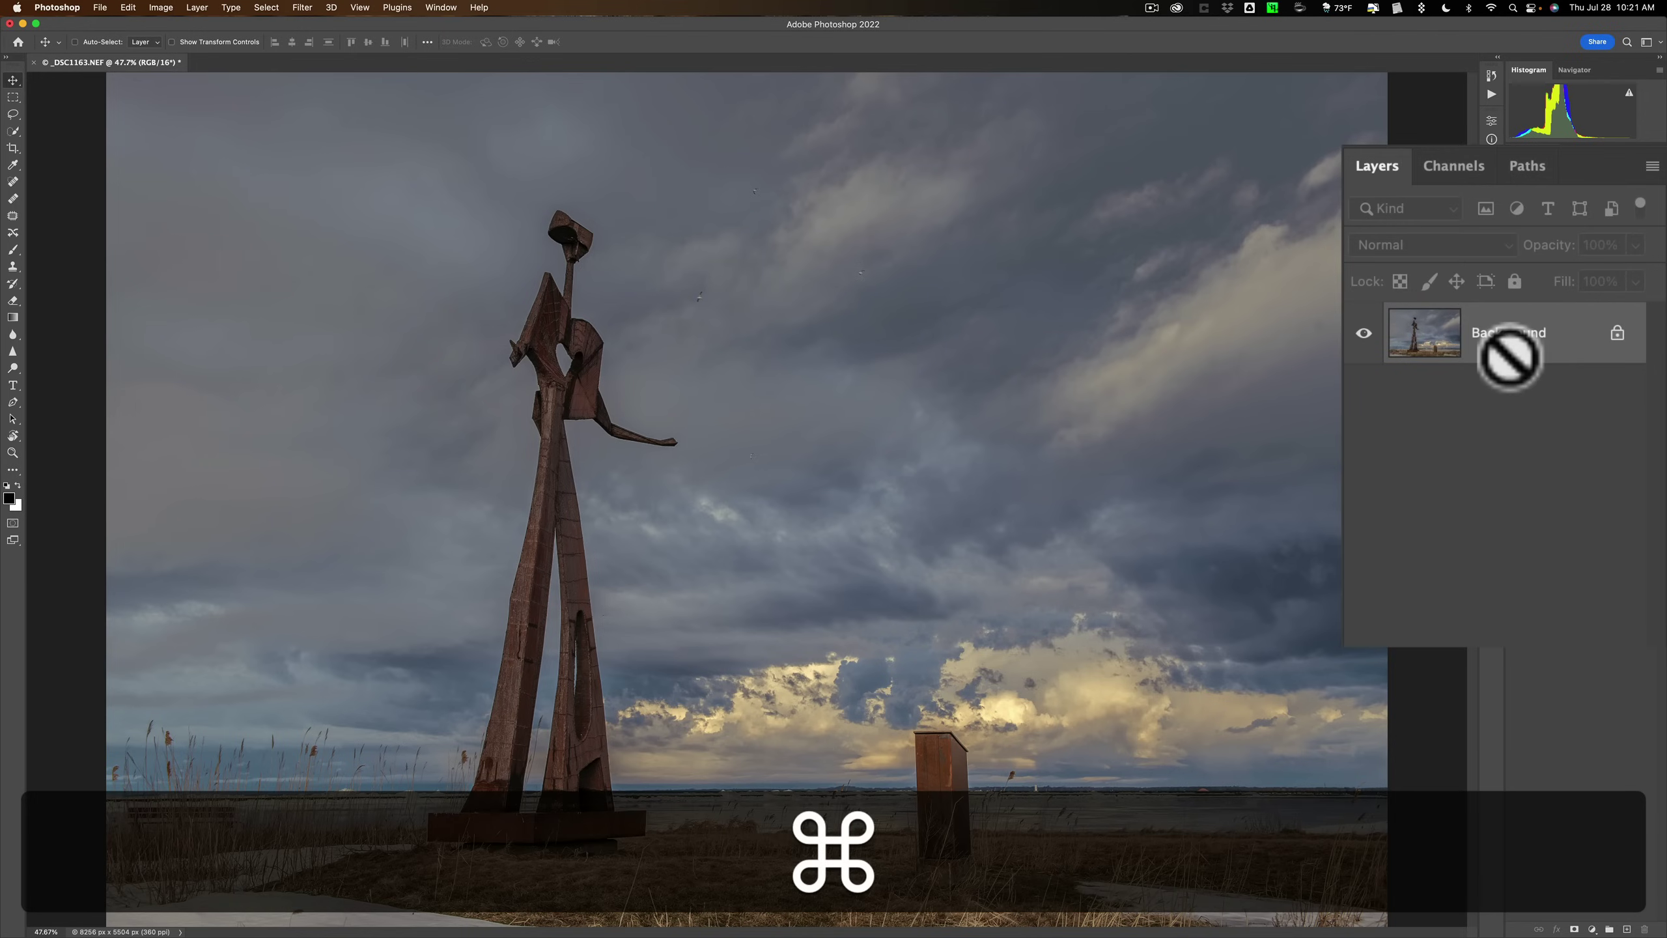
key(super+j)
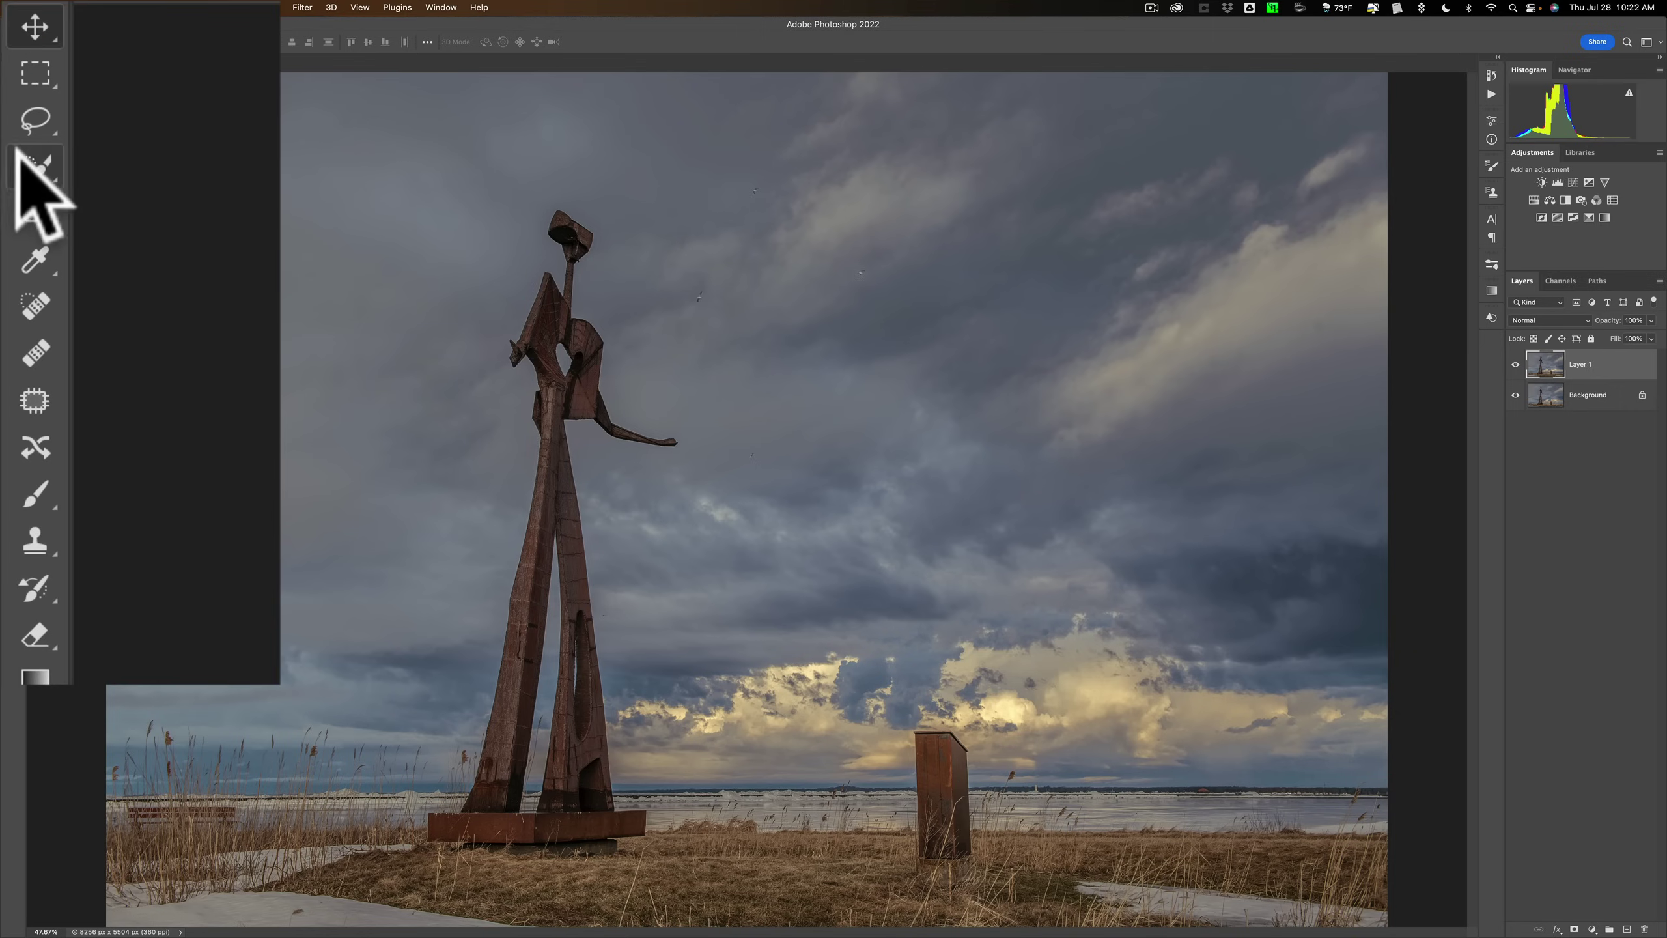
click(12, 131)
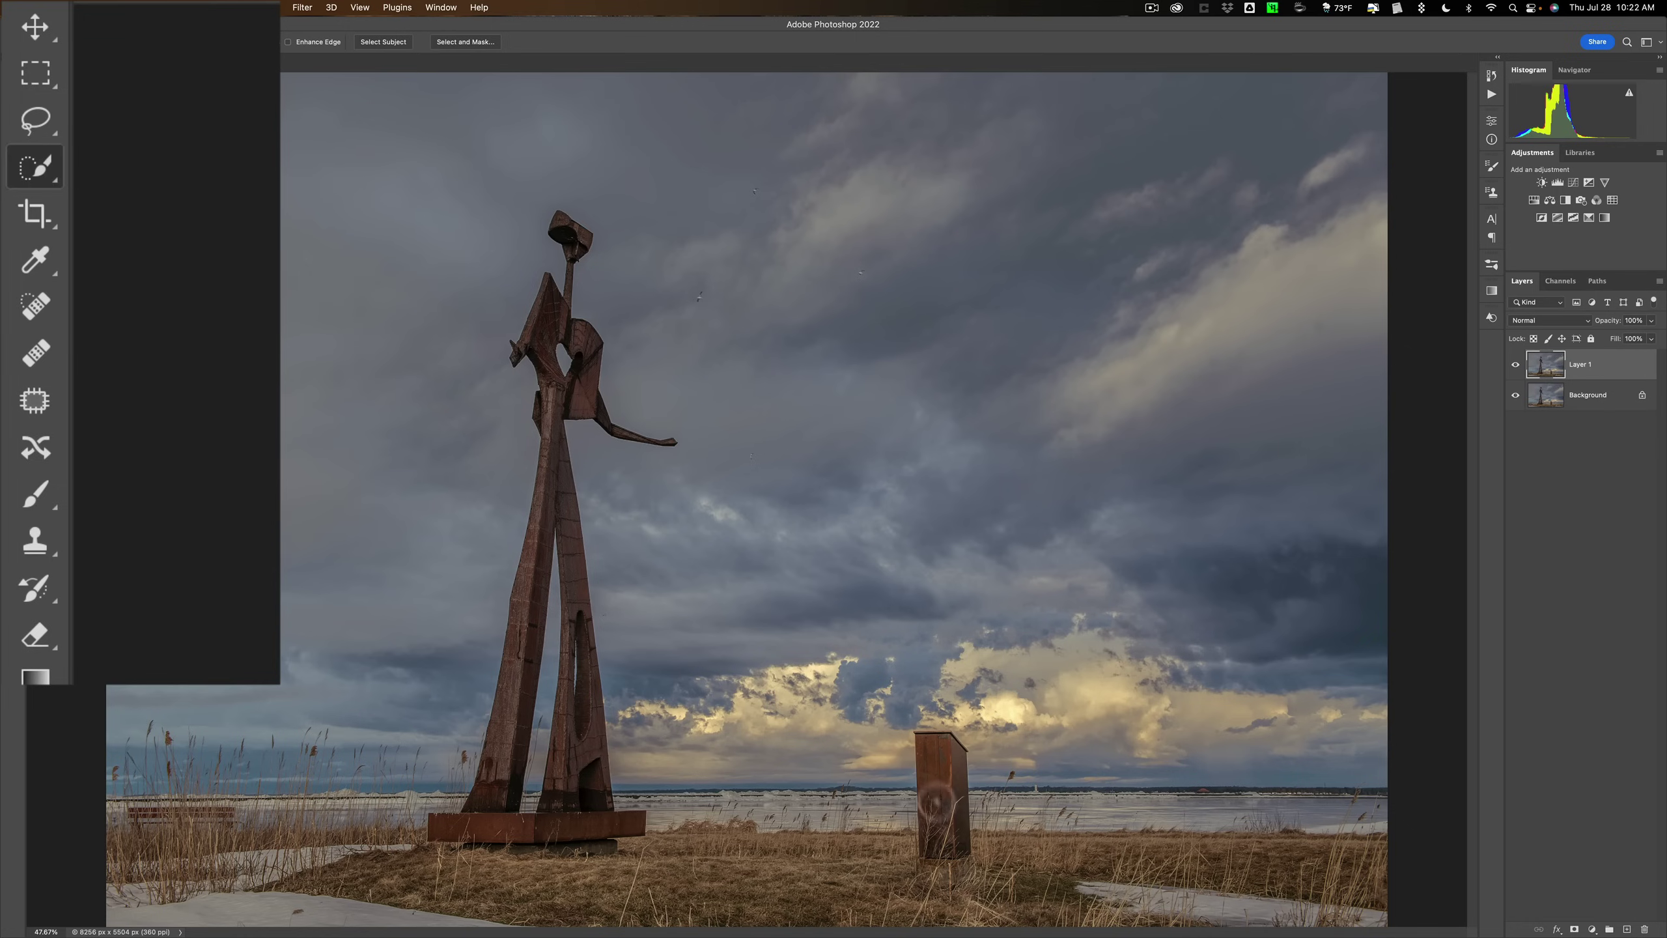
mouse_move(943, 837)
mouse_down()
mouse_move(930, 761)
mouse_move(945, 869)
mouse_up()
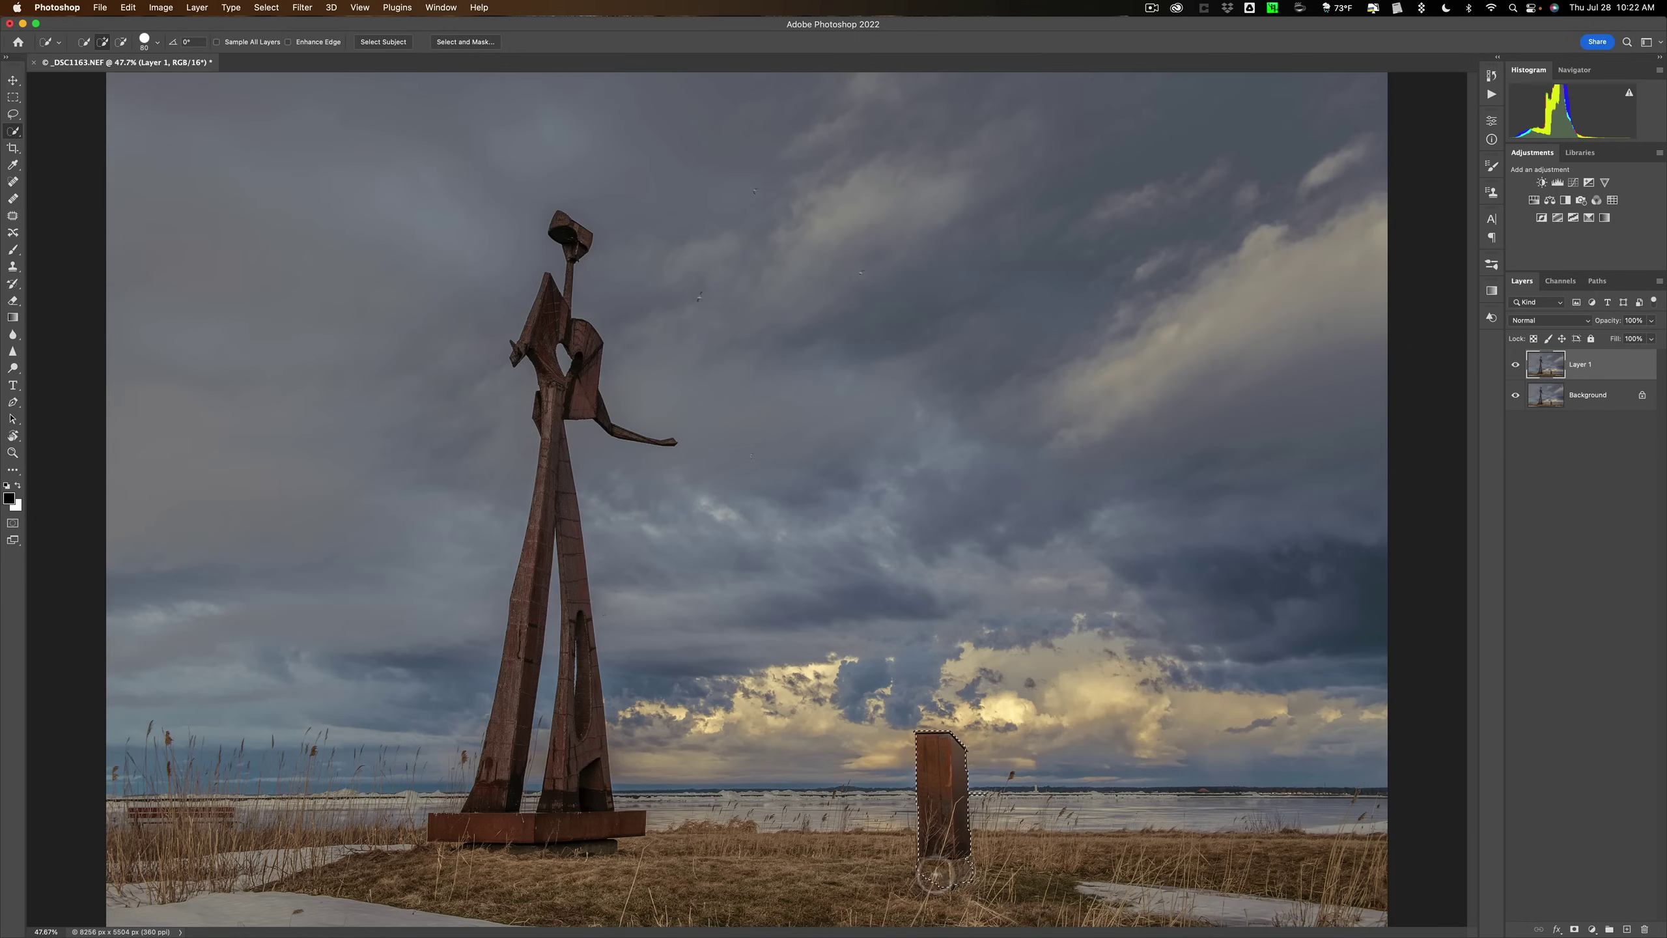
click(937, 868)
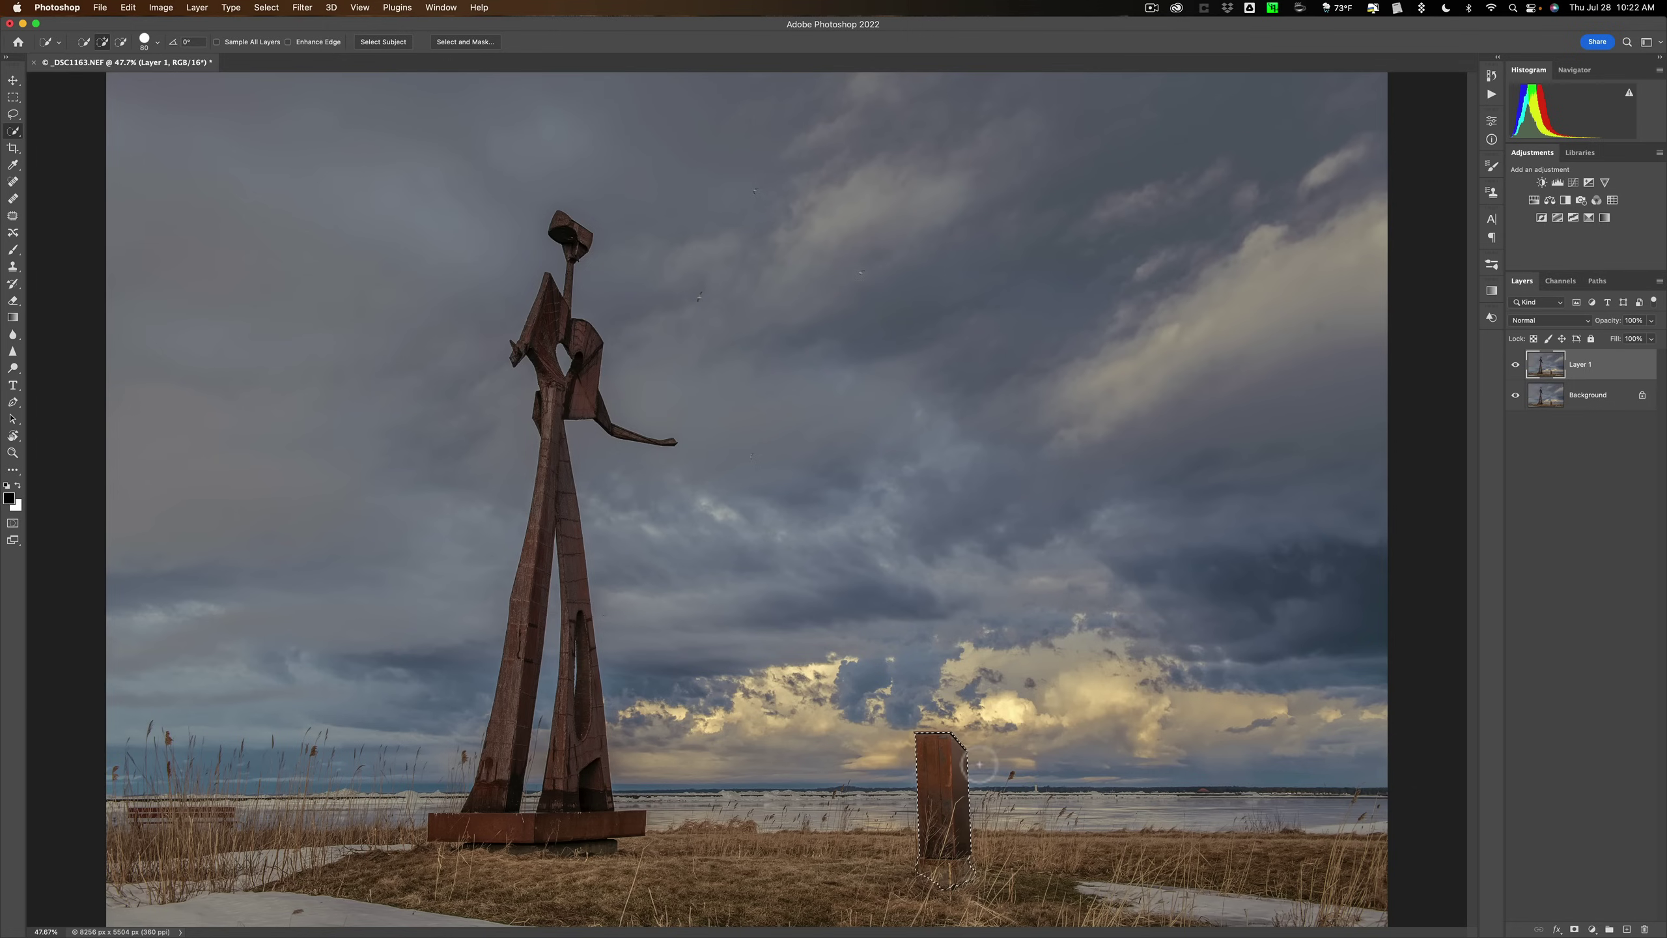
Clear the quick selection and outline the rusty post loosely with the Lasso tool
key(super)
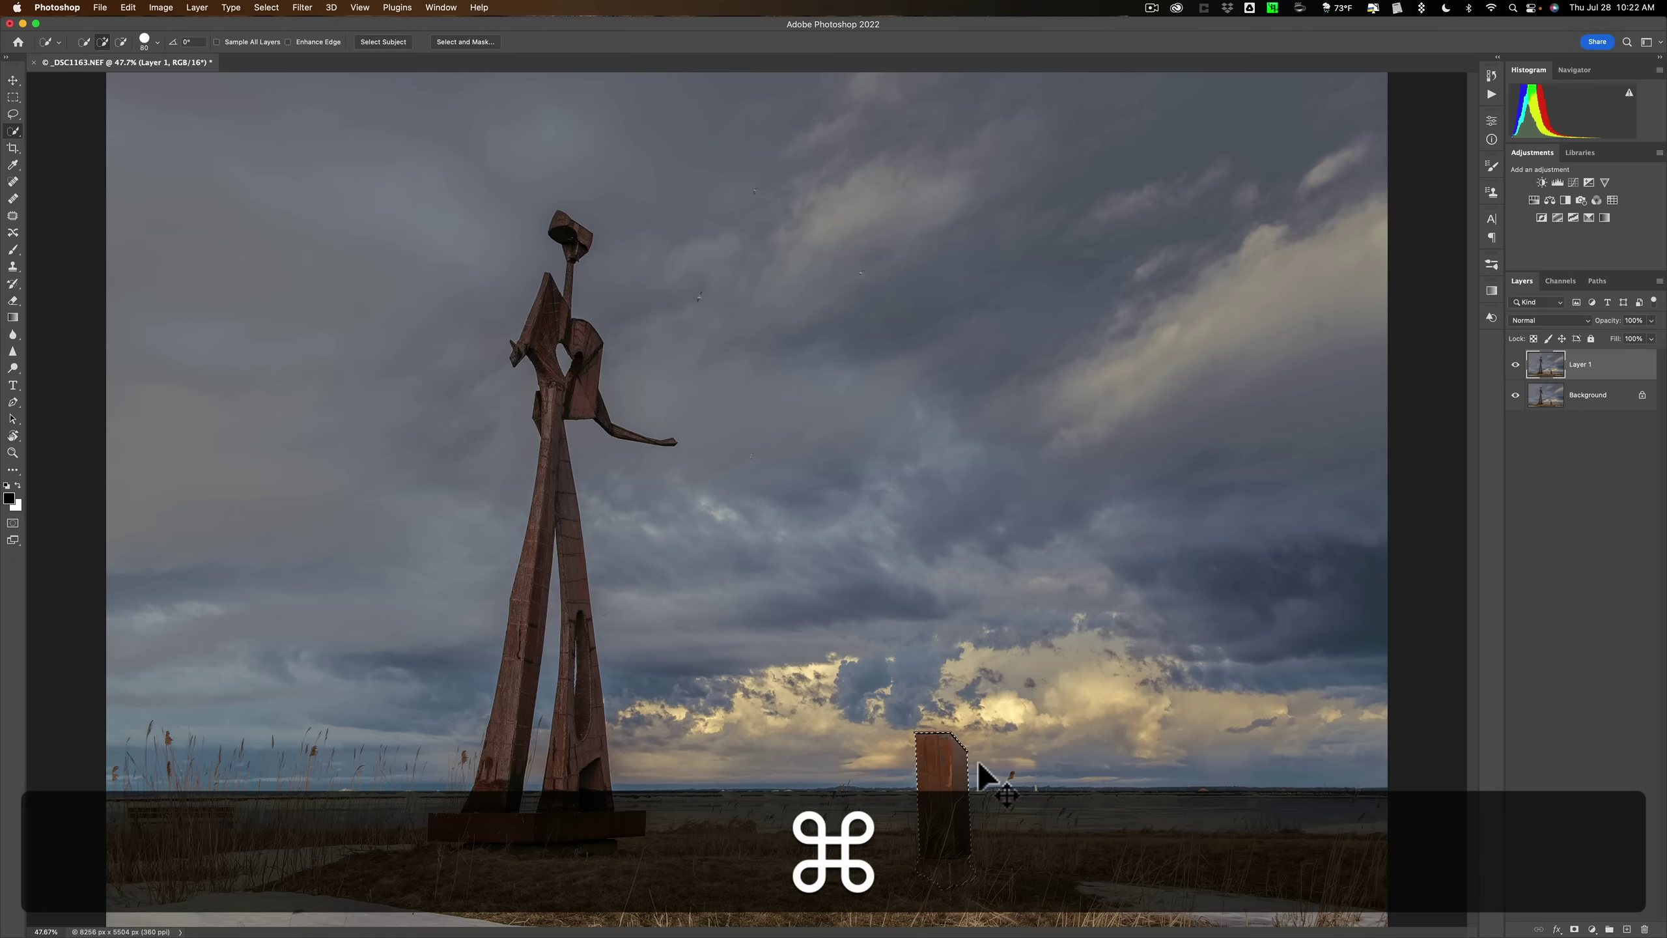
key(super+d)
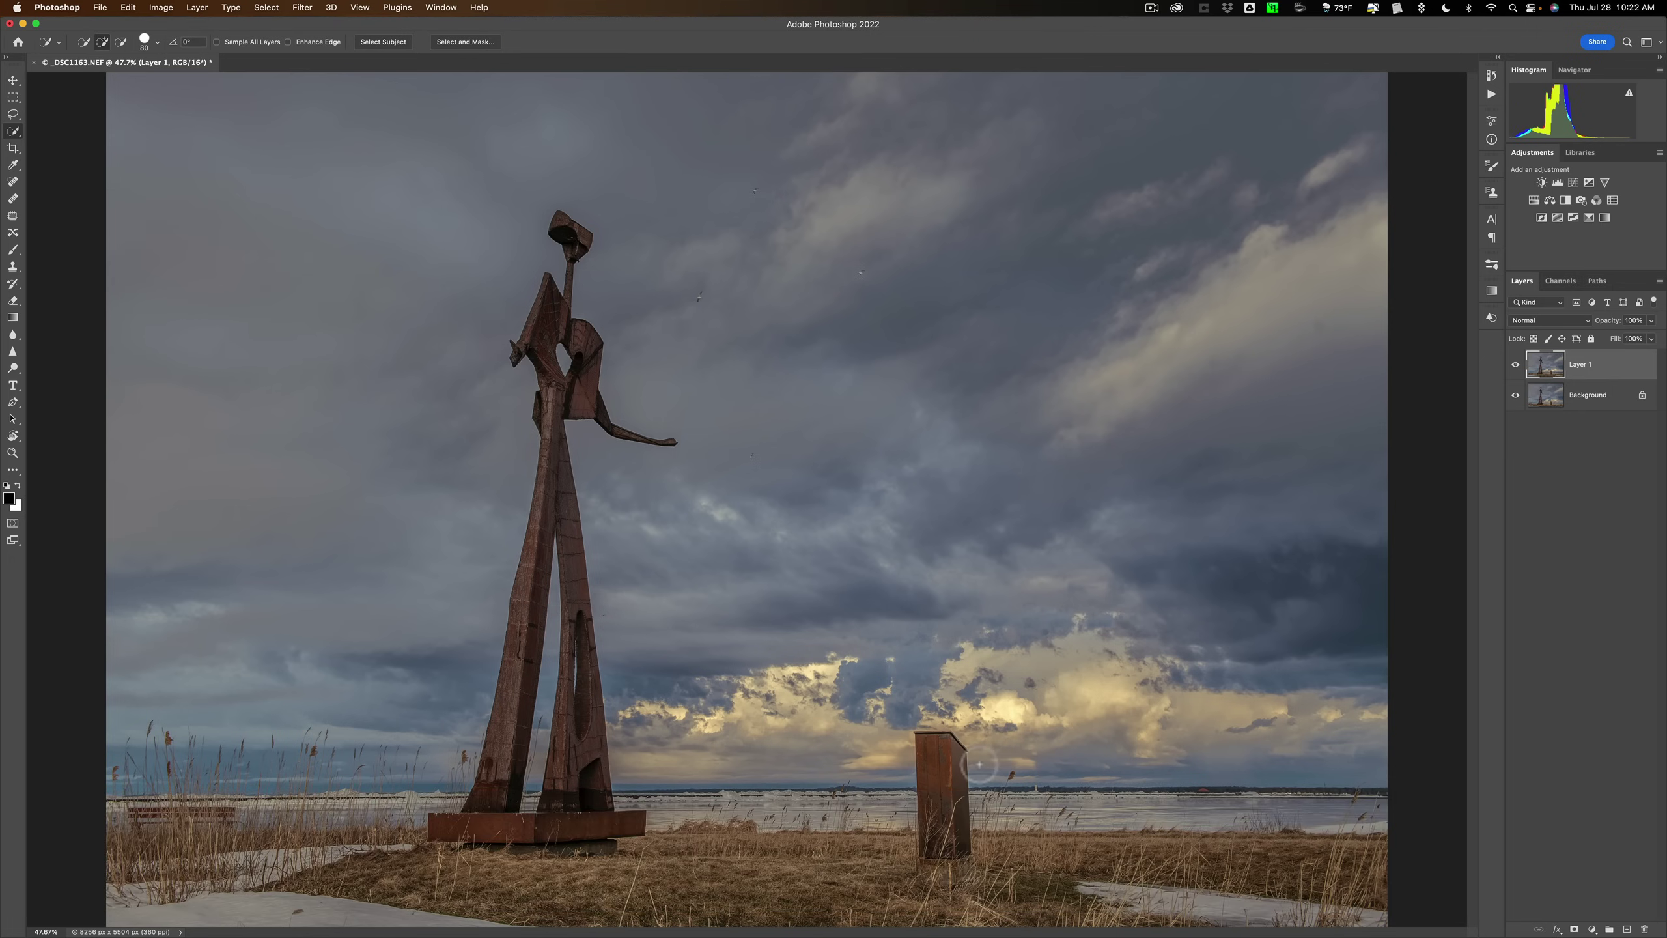
click(37, 120)
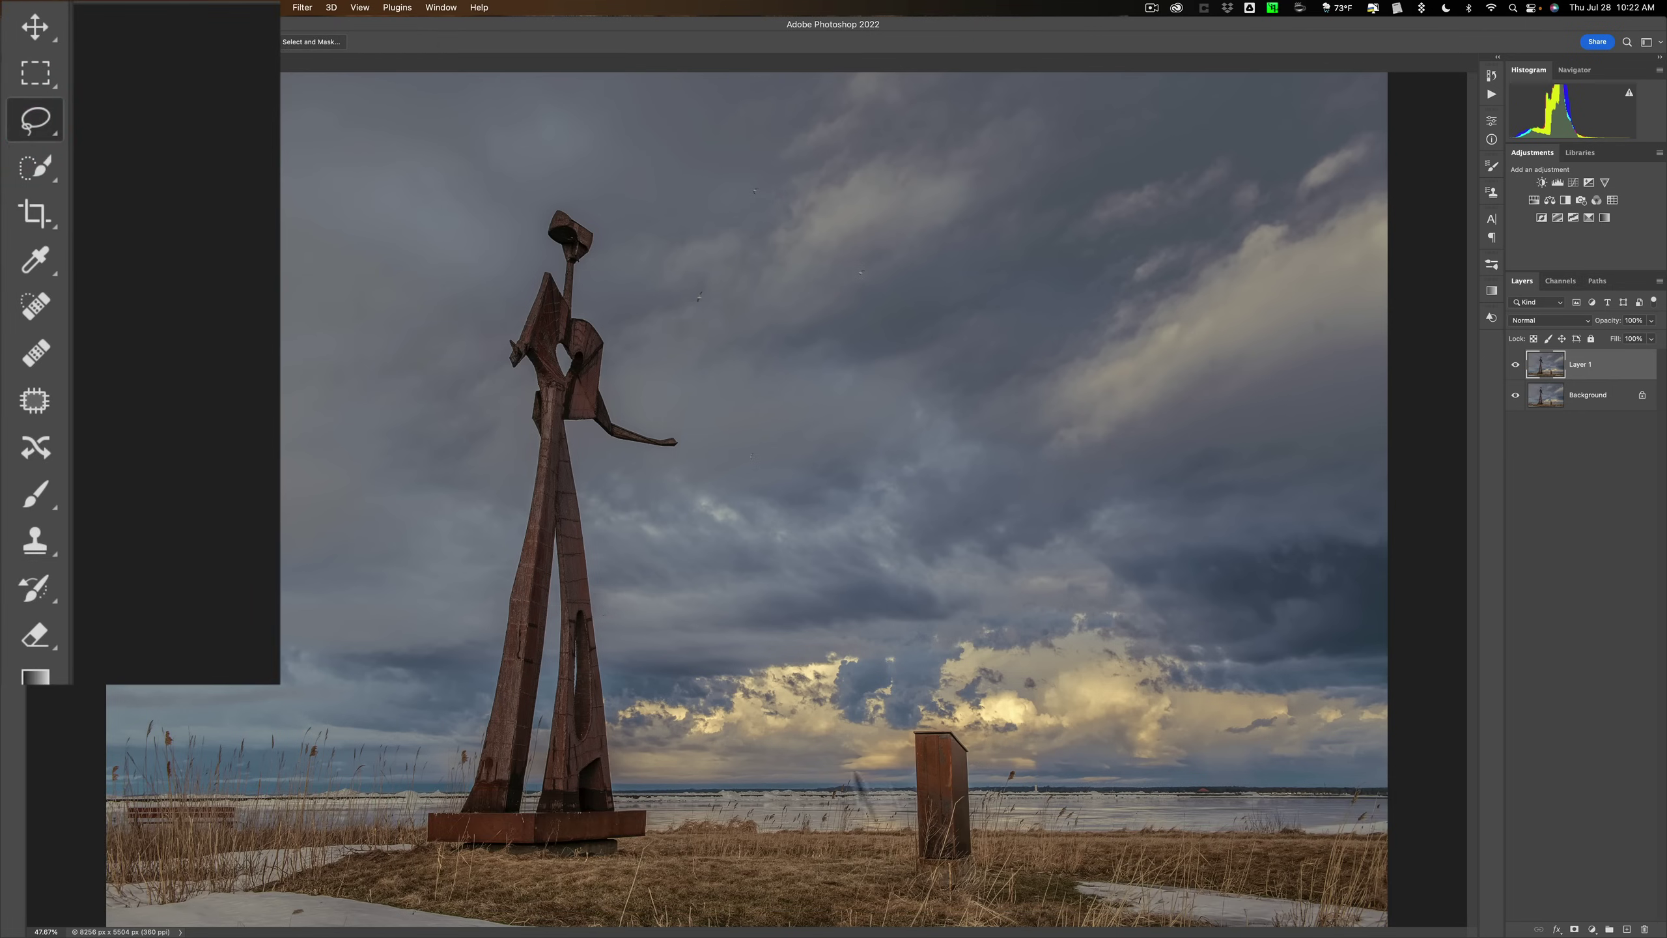
drag(916, 882, 899, 810)
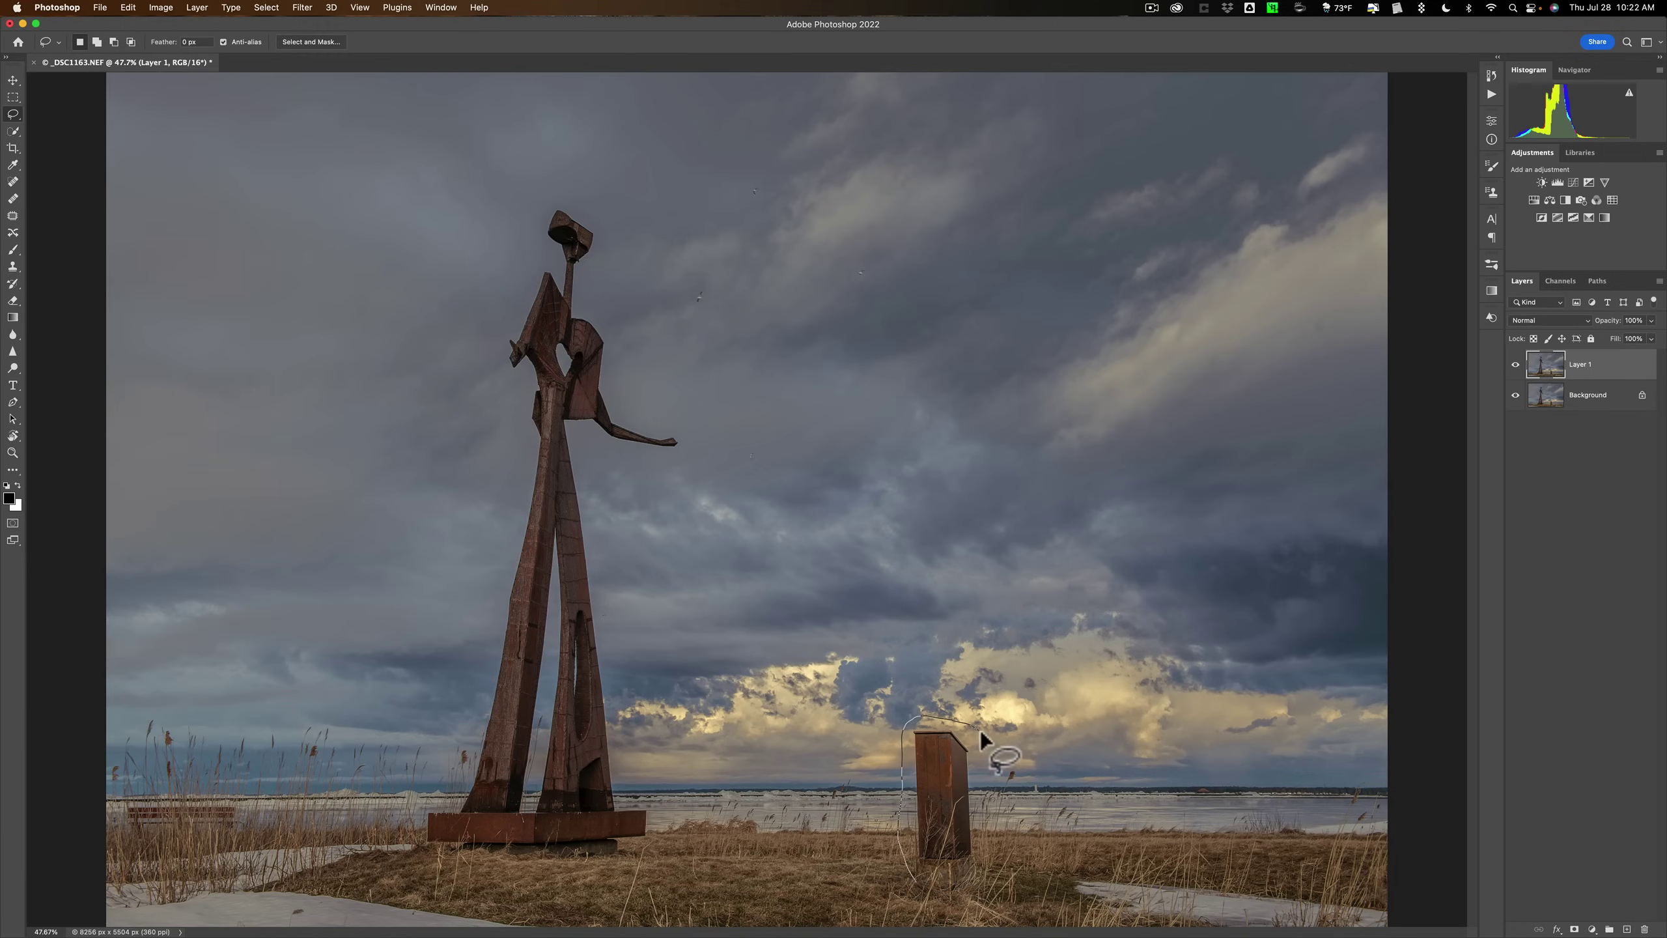
drag(981, 735, 981, 772)
drag(982, 876, 915, 877)
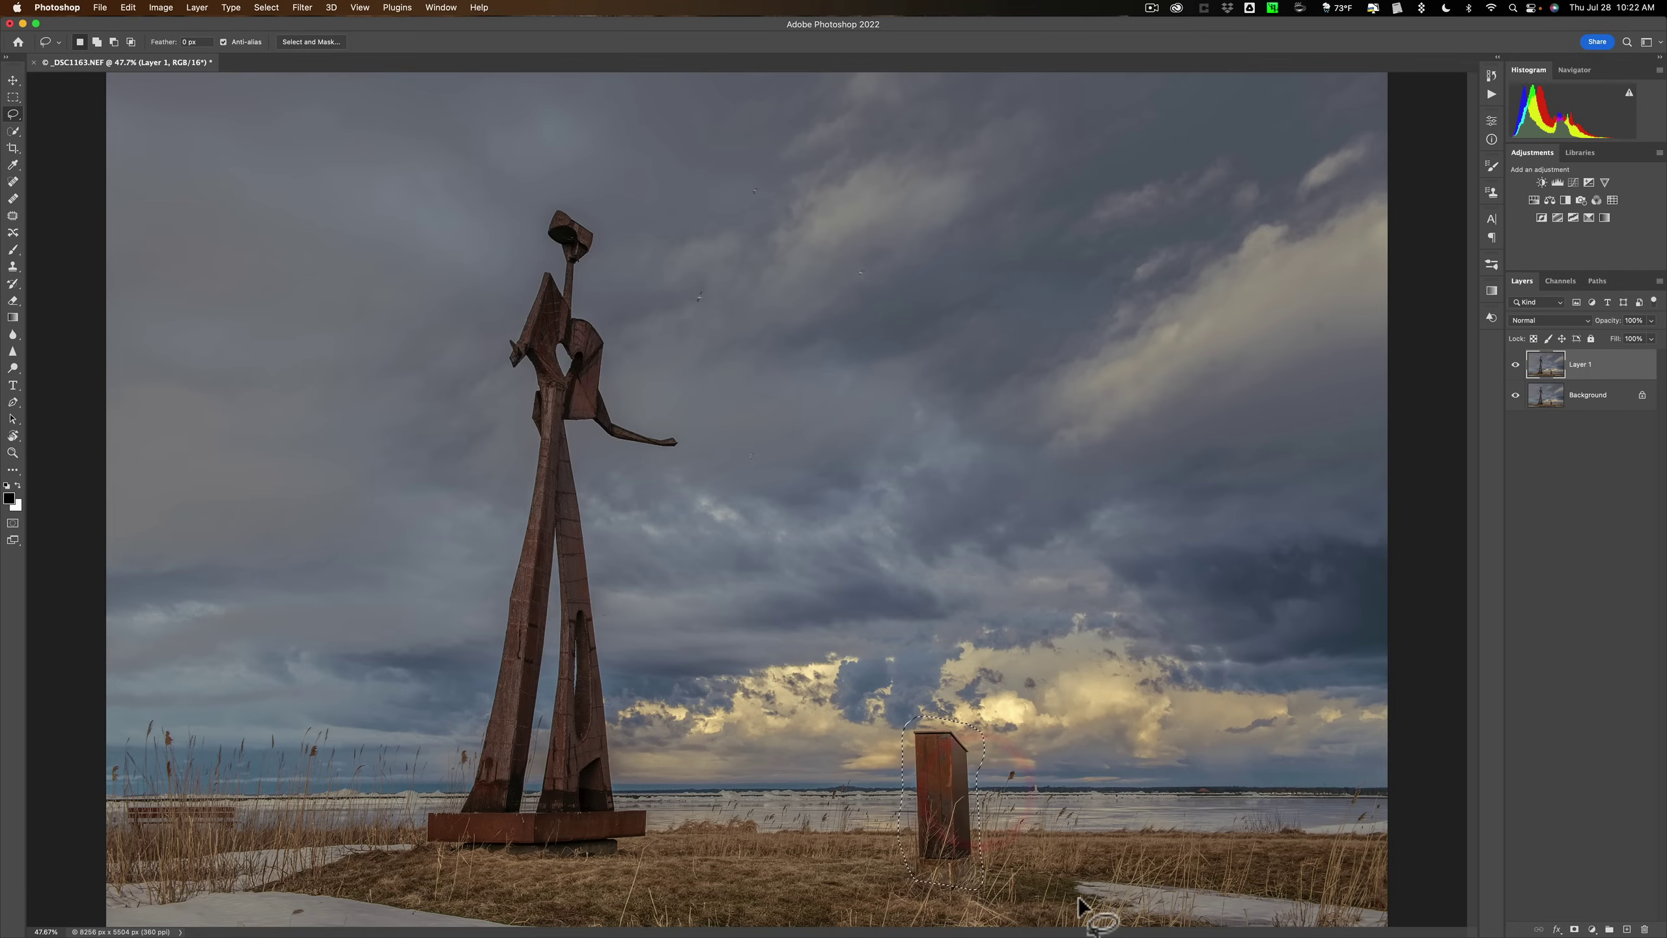
Clear the lasso selection and draw a rectangular marquee selection closely around the whole rusty post
key(super+d)
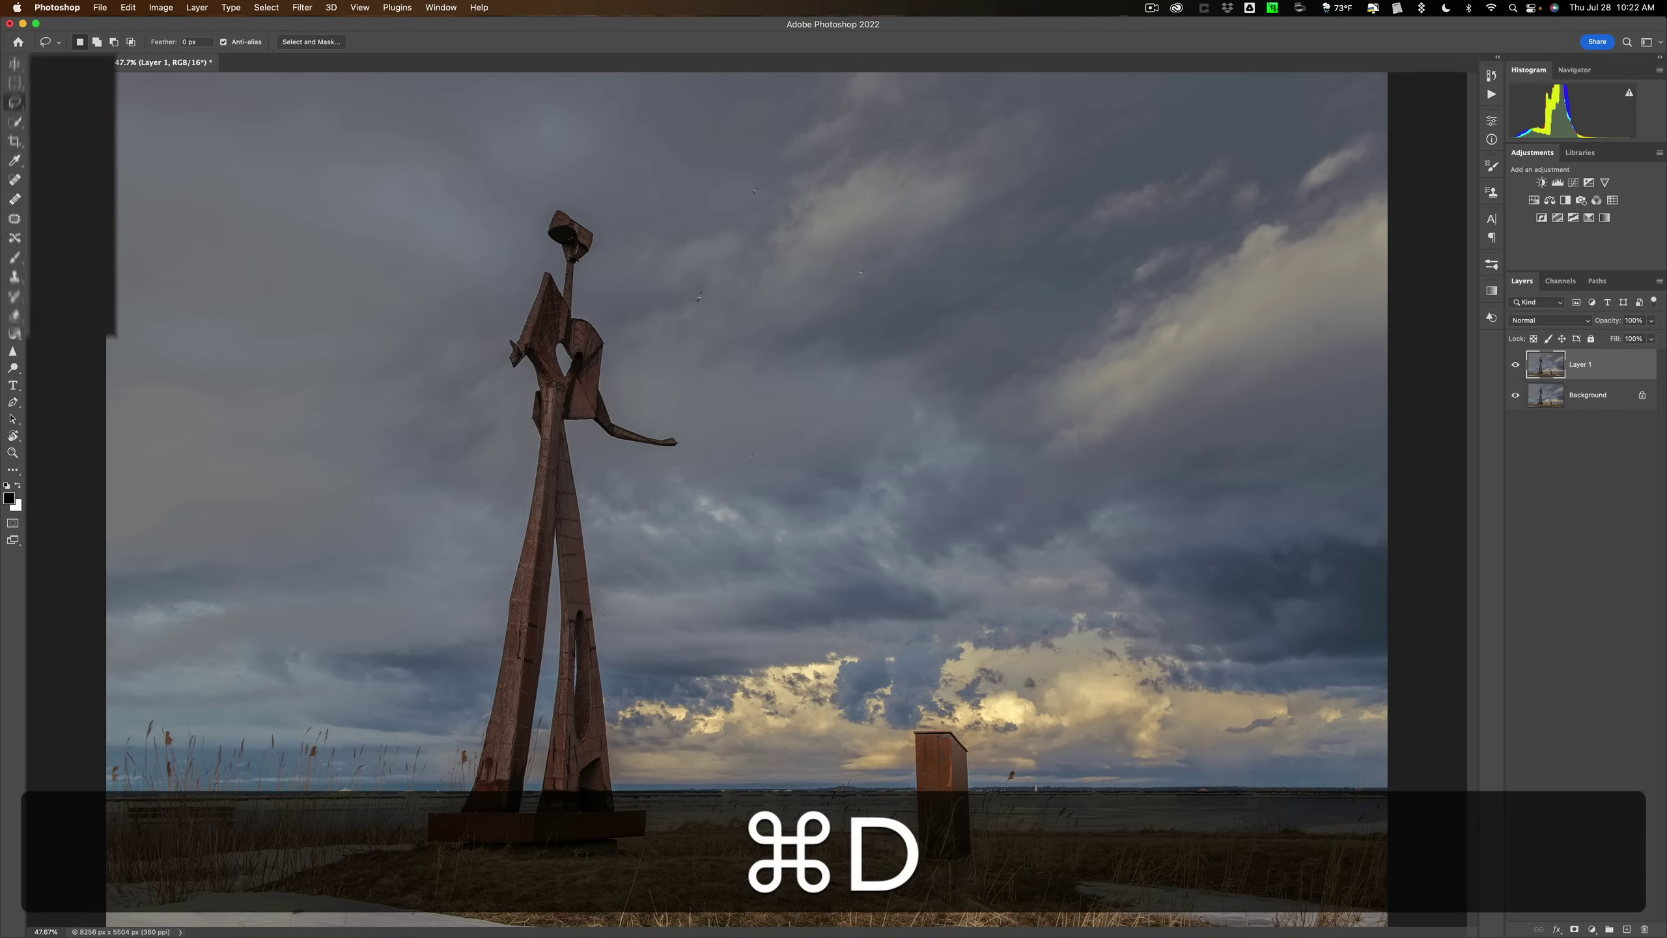
click(35, 73)
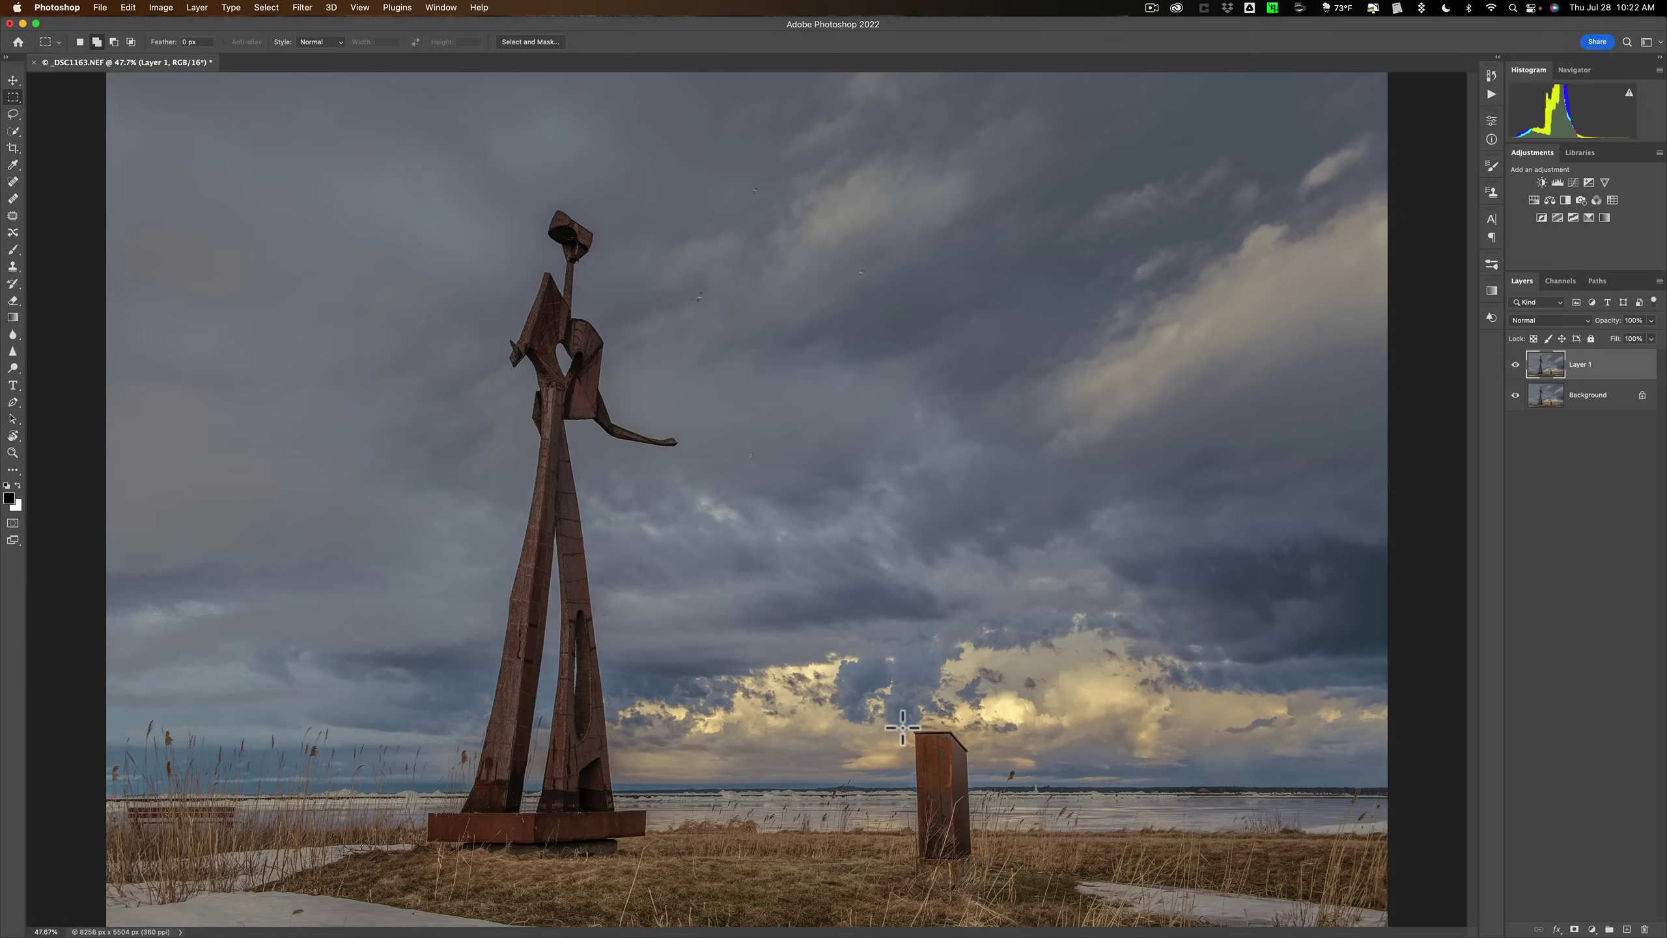
drag(905, 726, 984, 881)
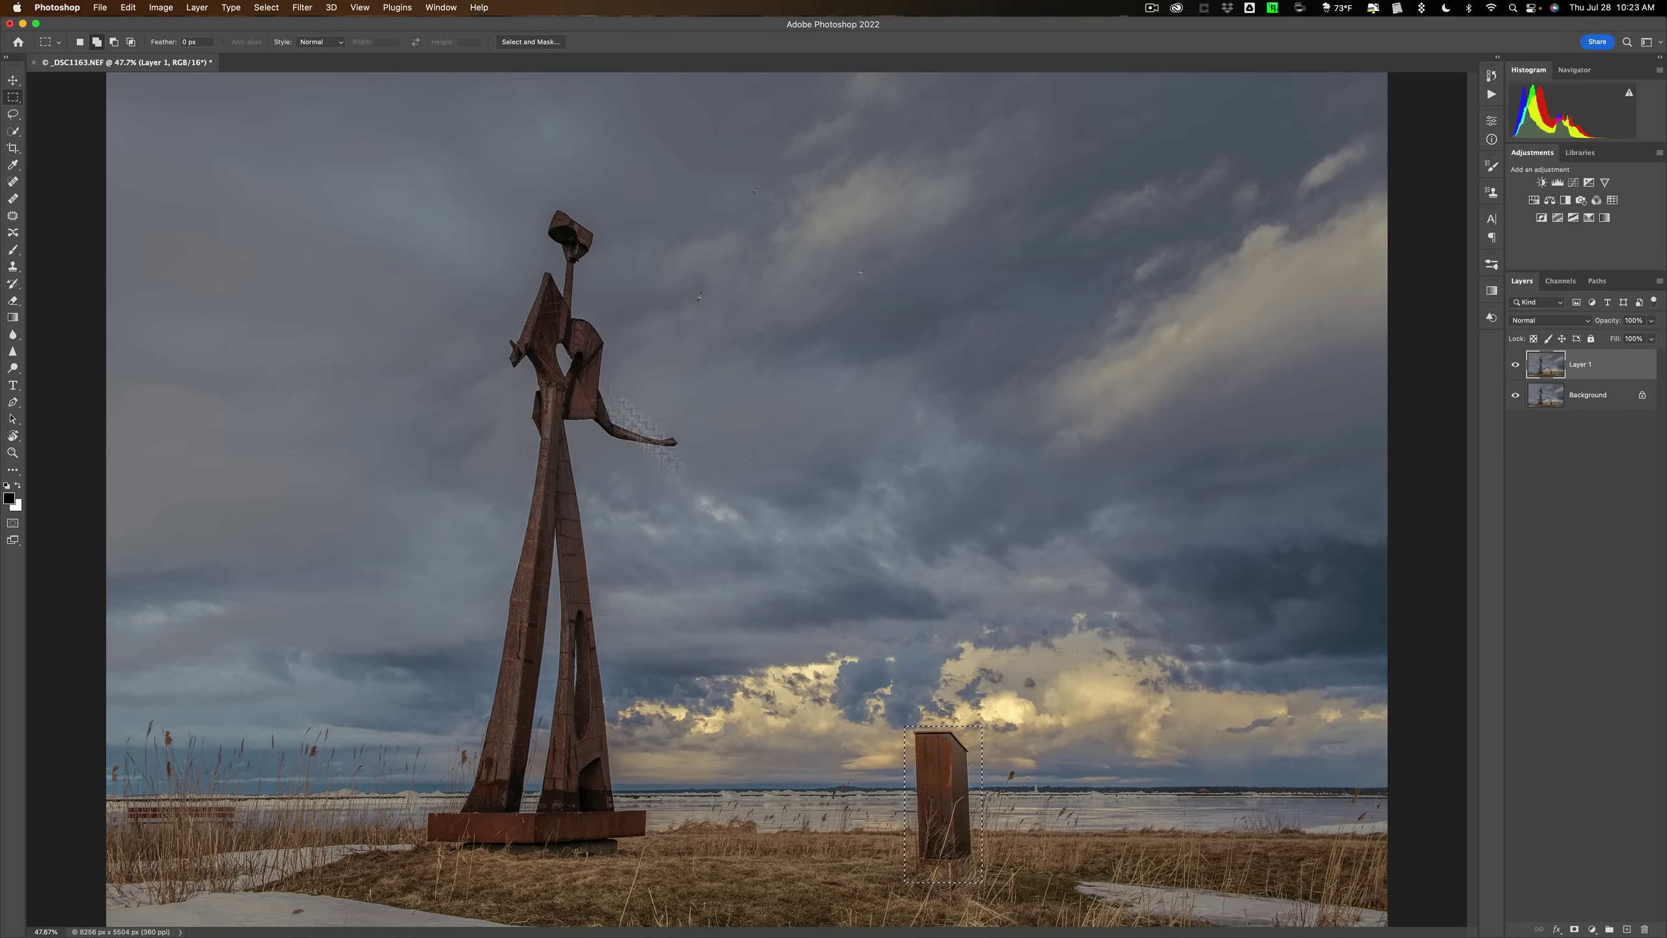
Fill the marquee selection around the post with Content-Aware contents using the Fill command, and deselect
click(129, 7)
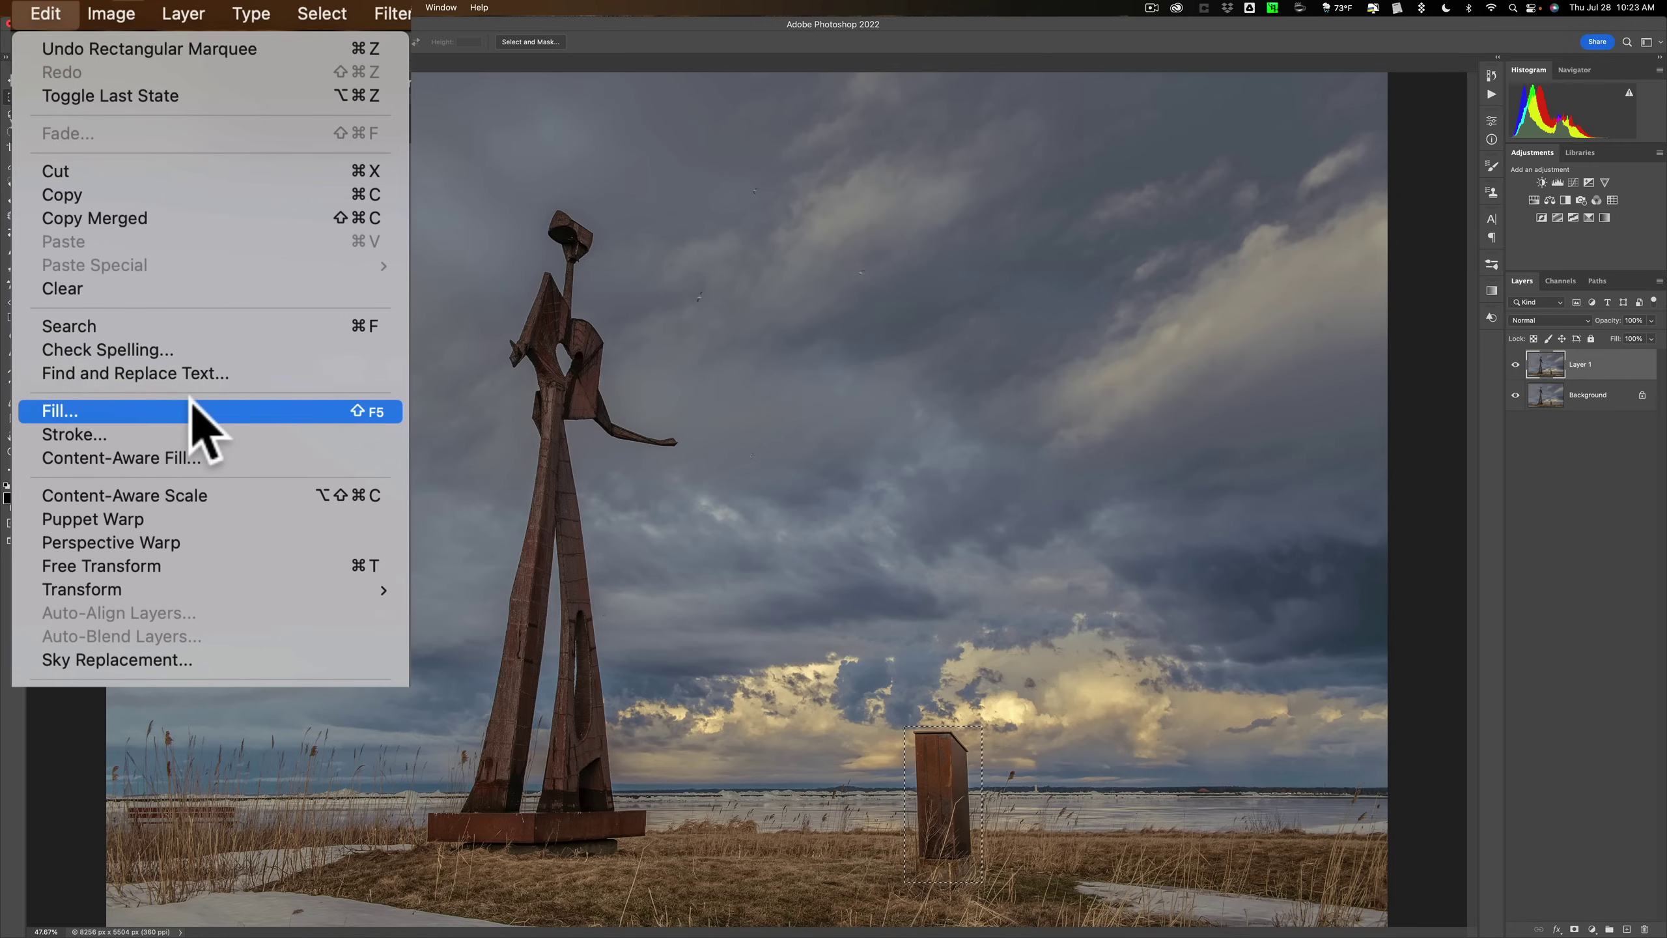
click(344, 410)
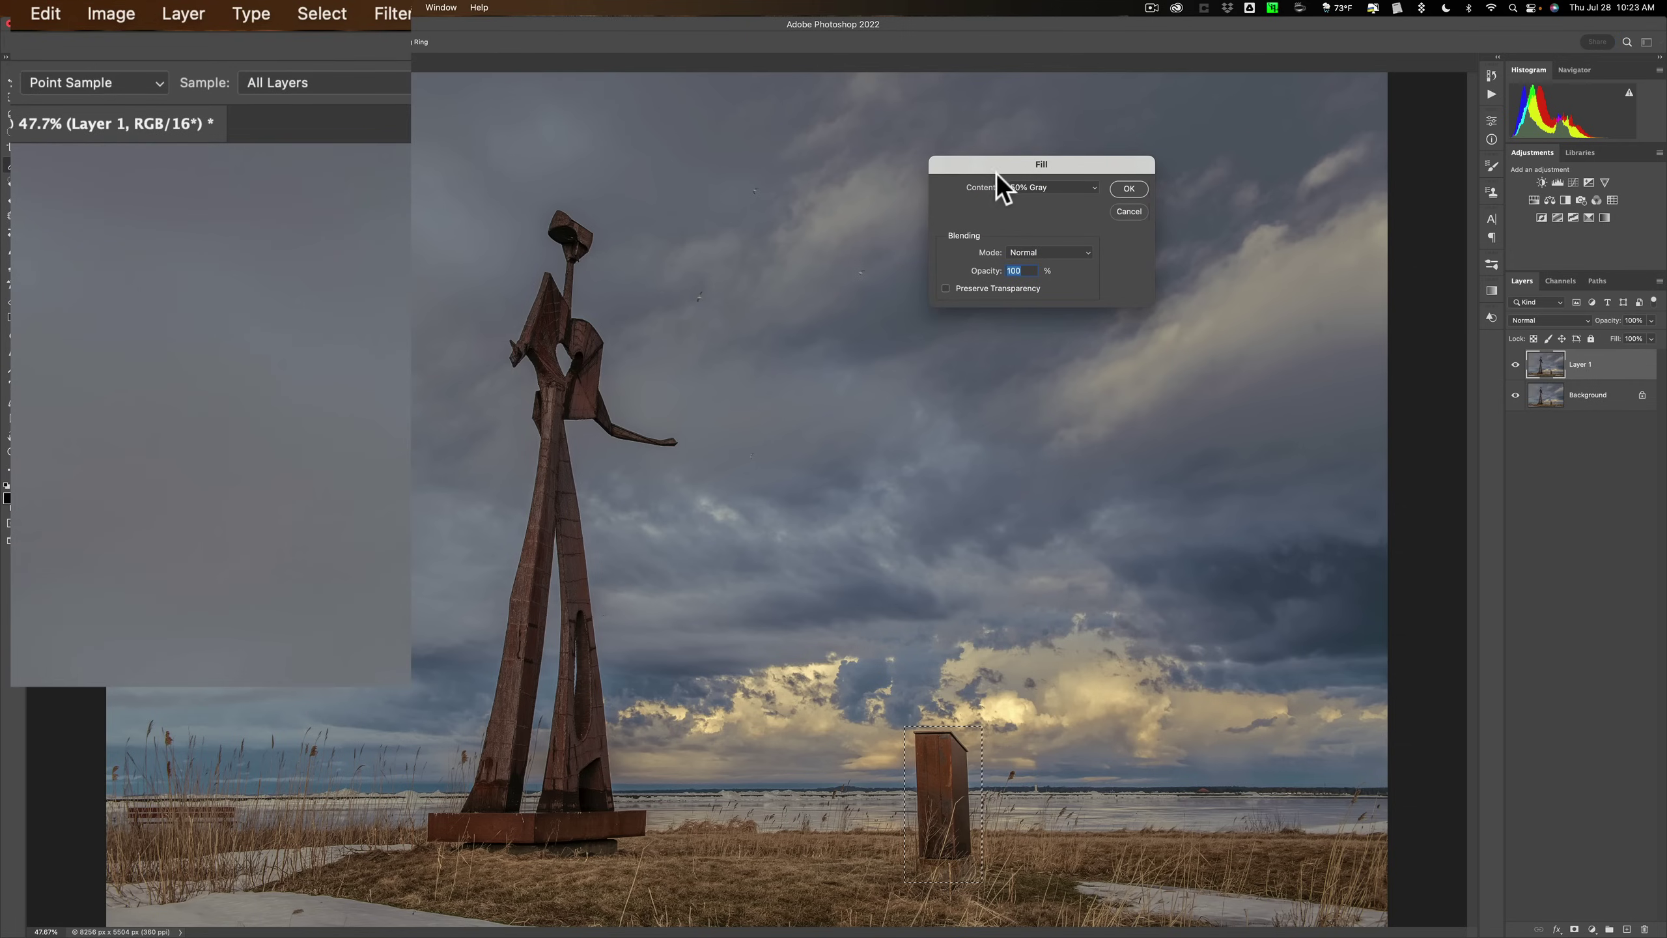
drag(943, 168, 759, 174)
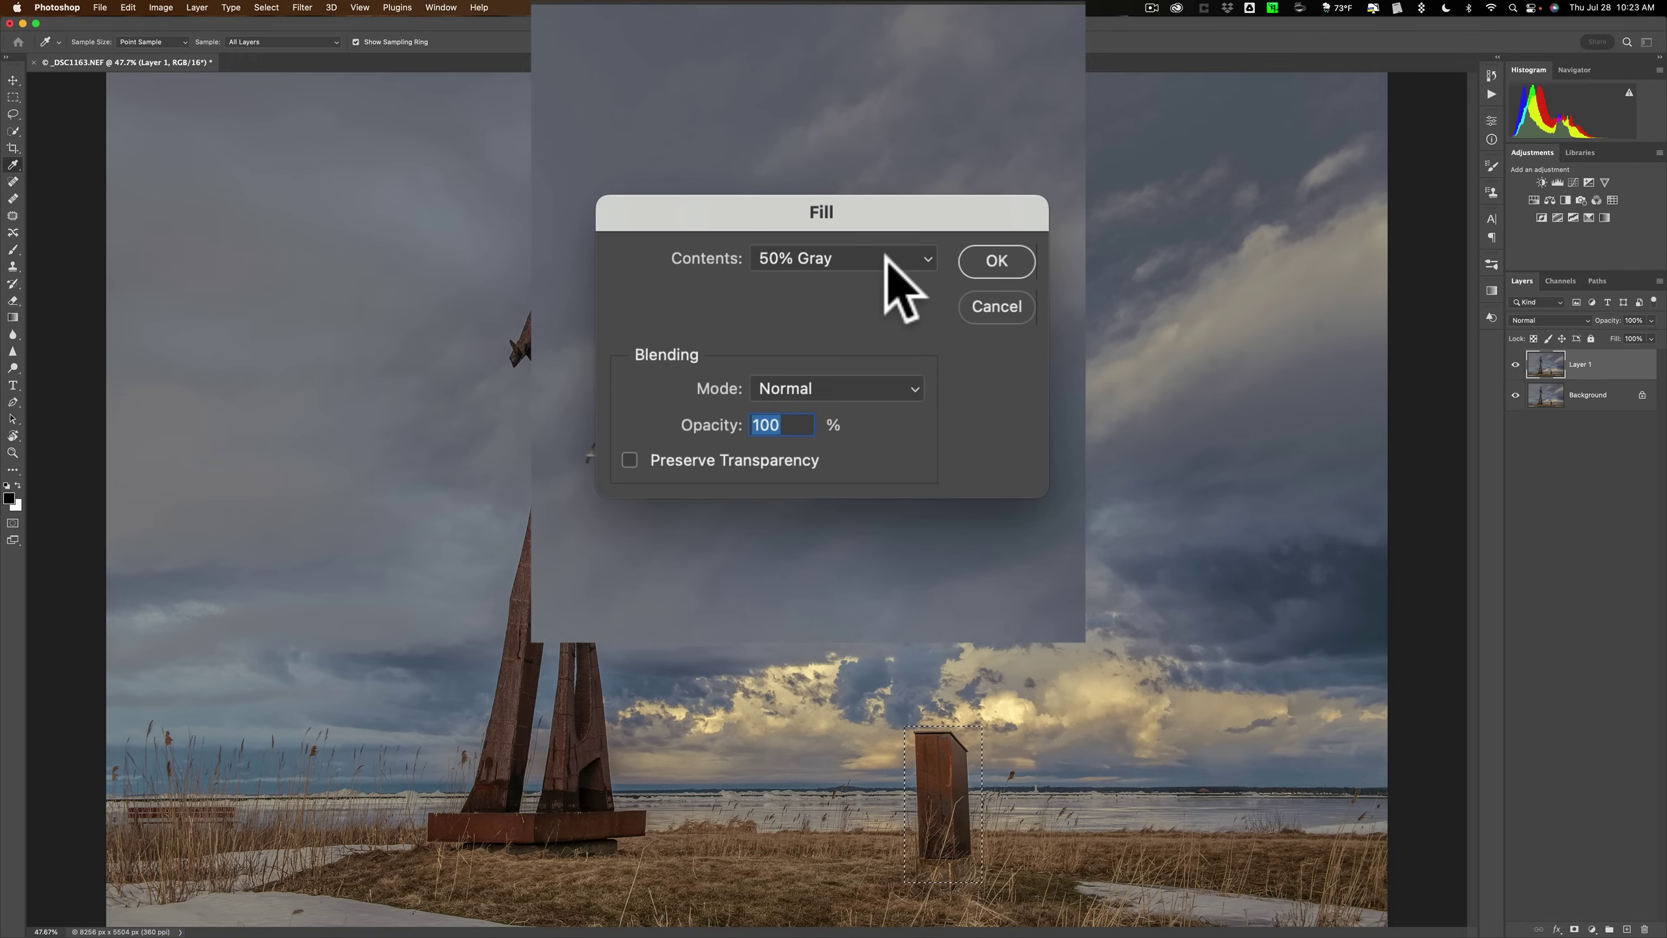
click(886, 259)
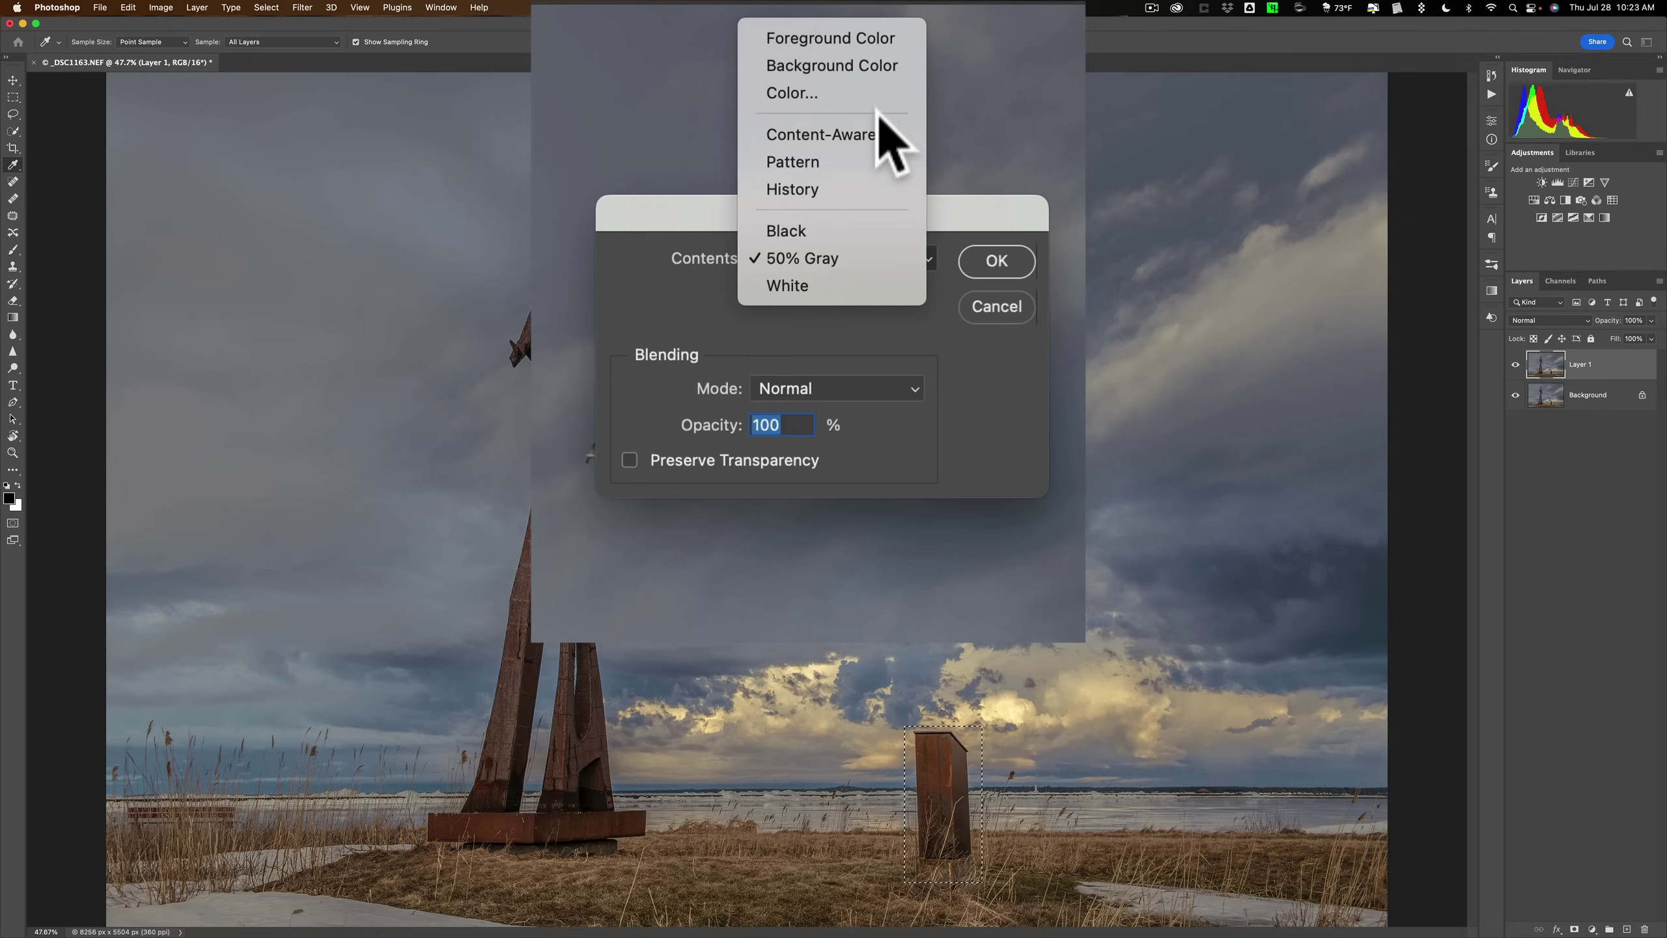
click(886, 135)
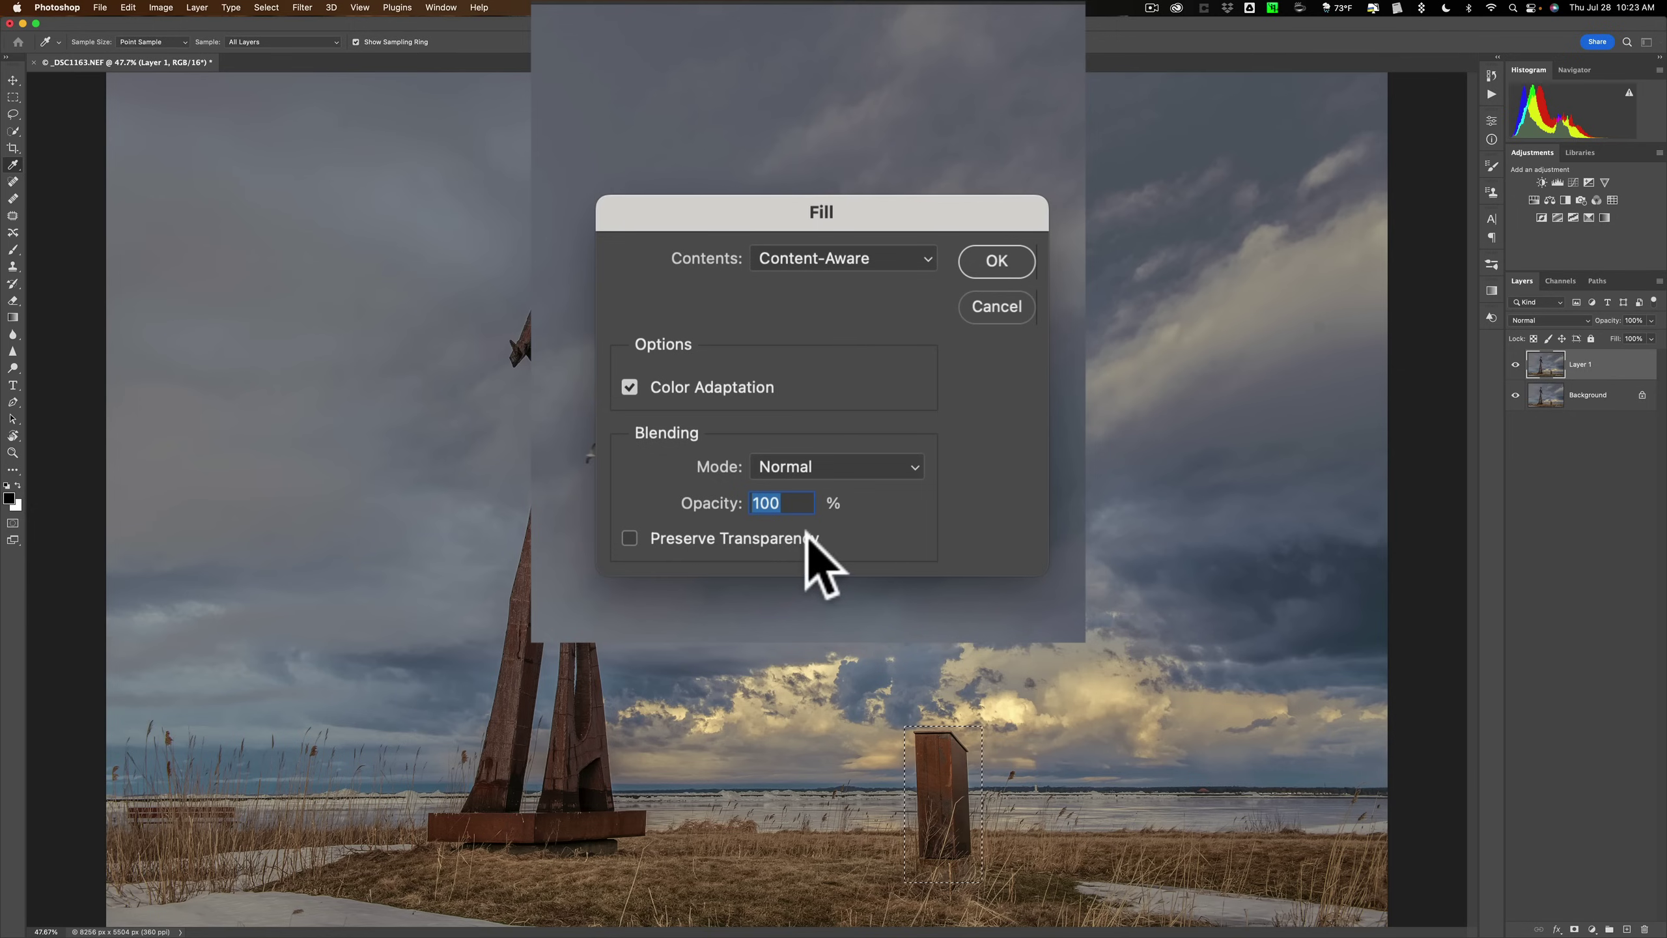
click(982, 261)
key(m)
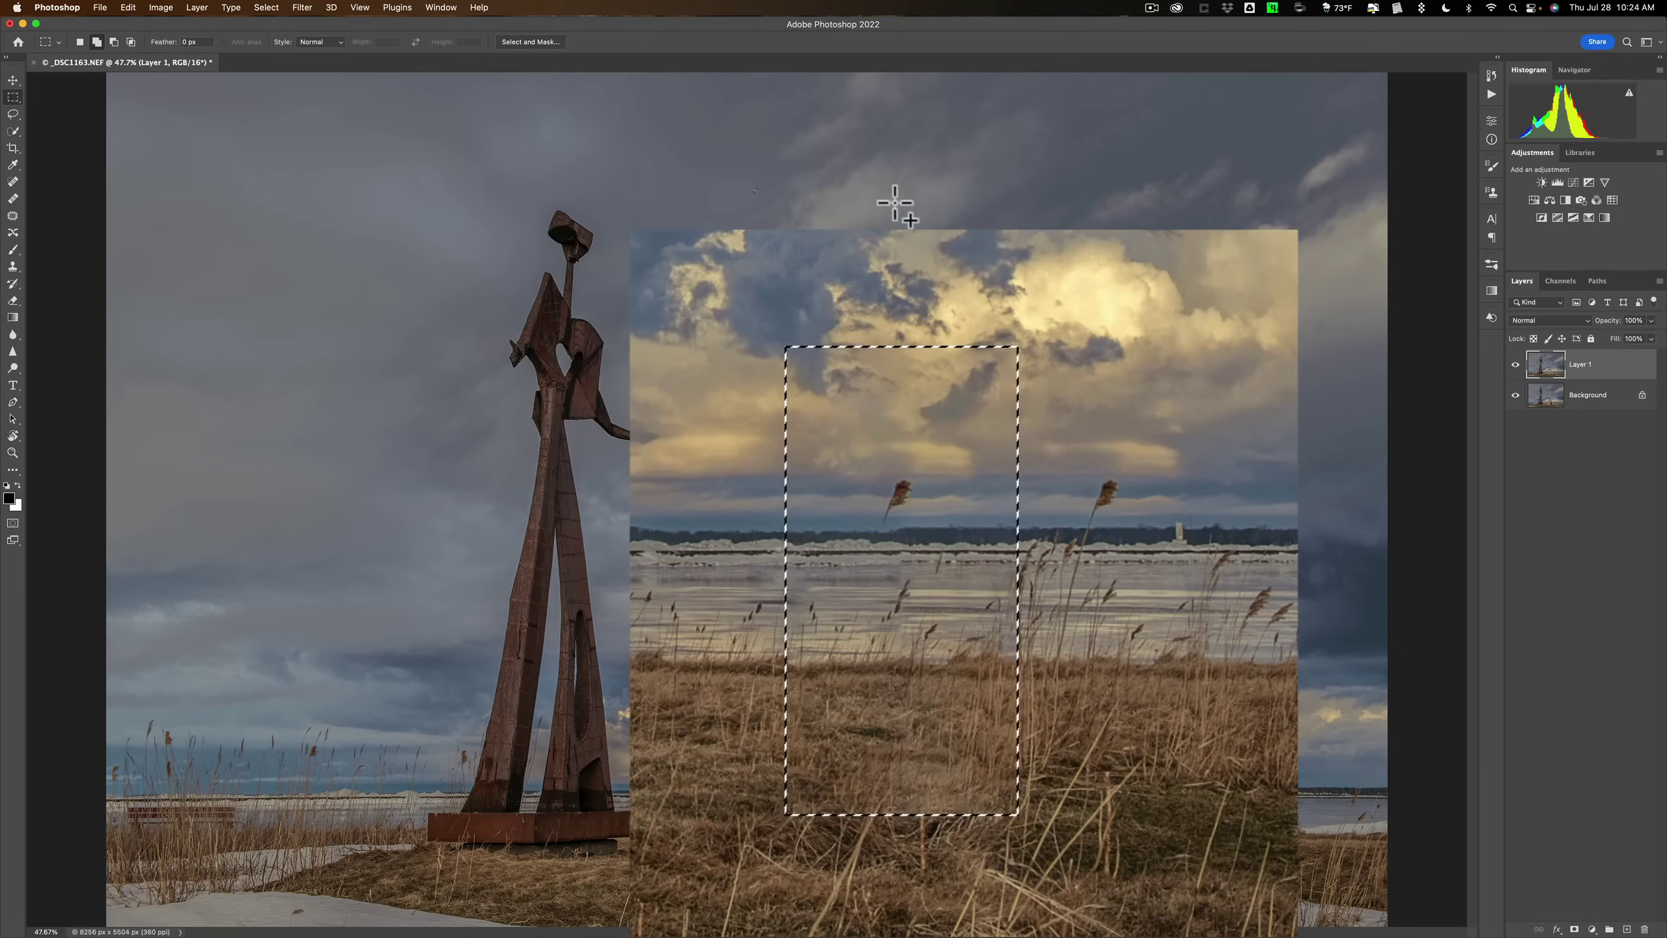
key(super+d)
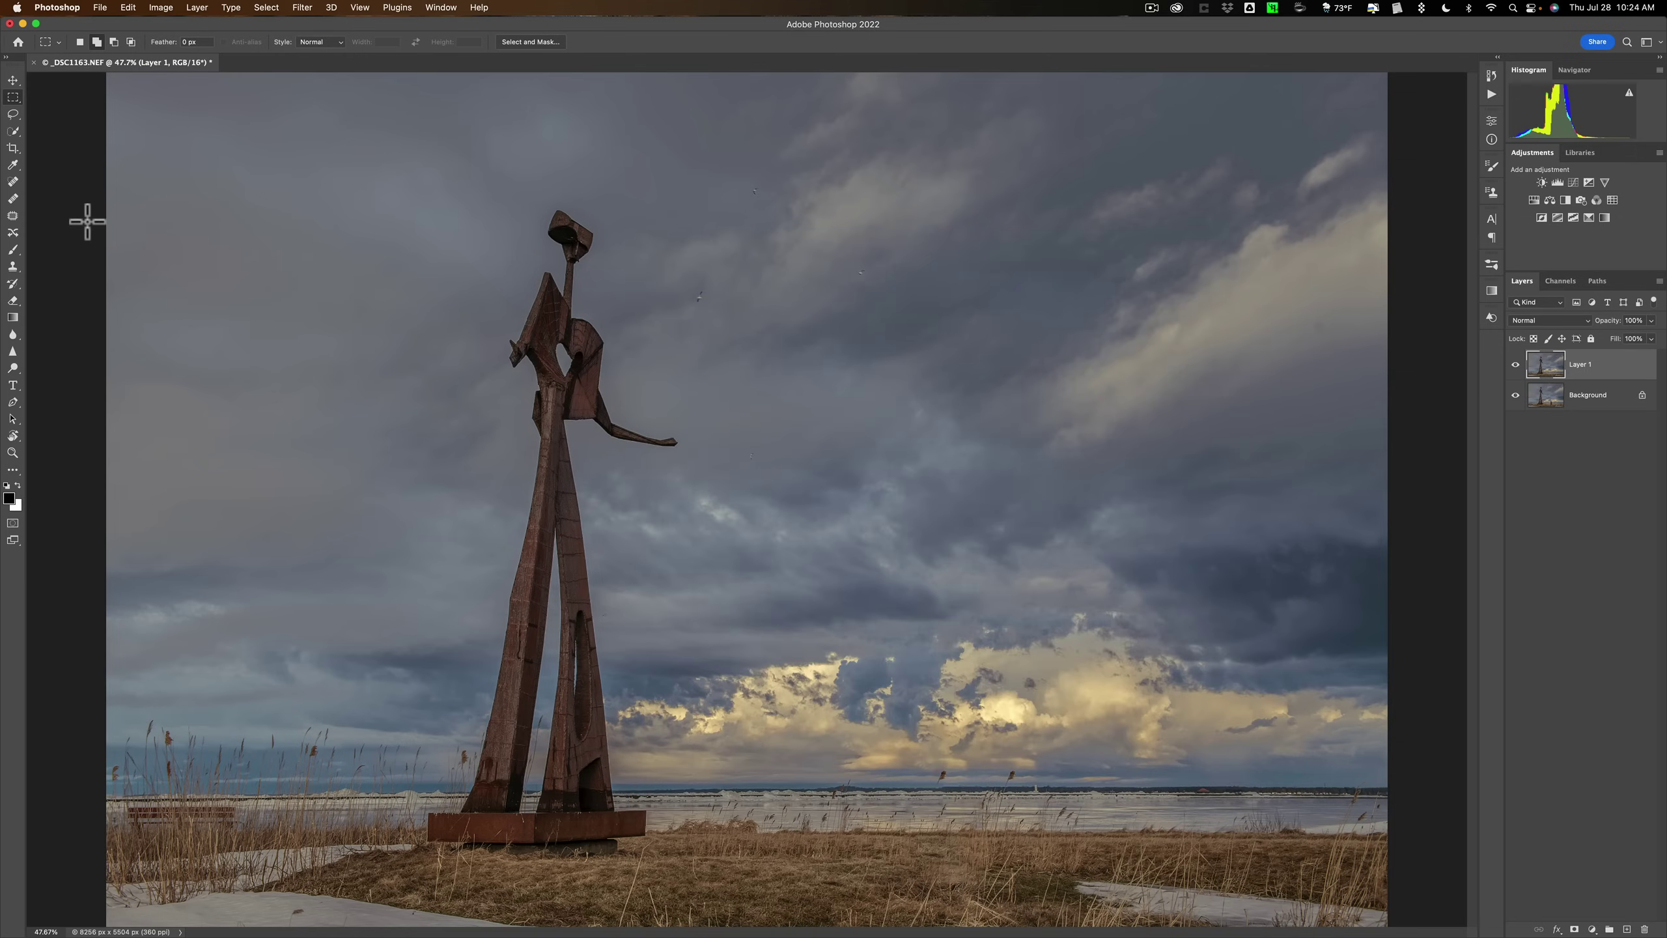
Clone nearby clean sky over the floating reed head above the horizon in the filled area with Clone Stamp
key(s)
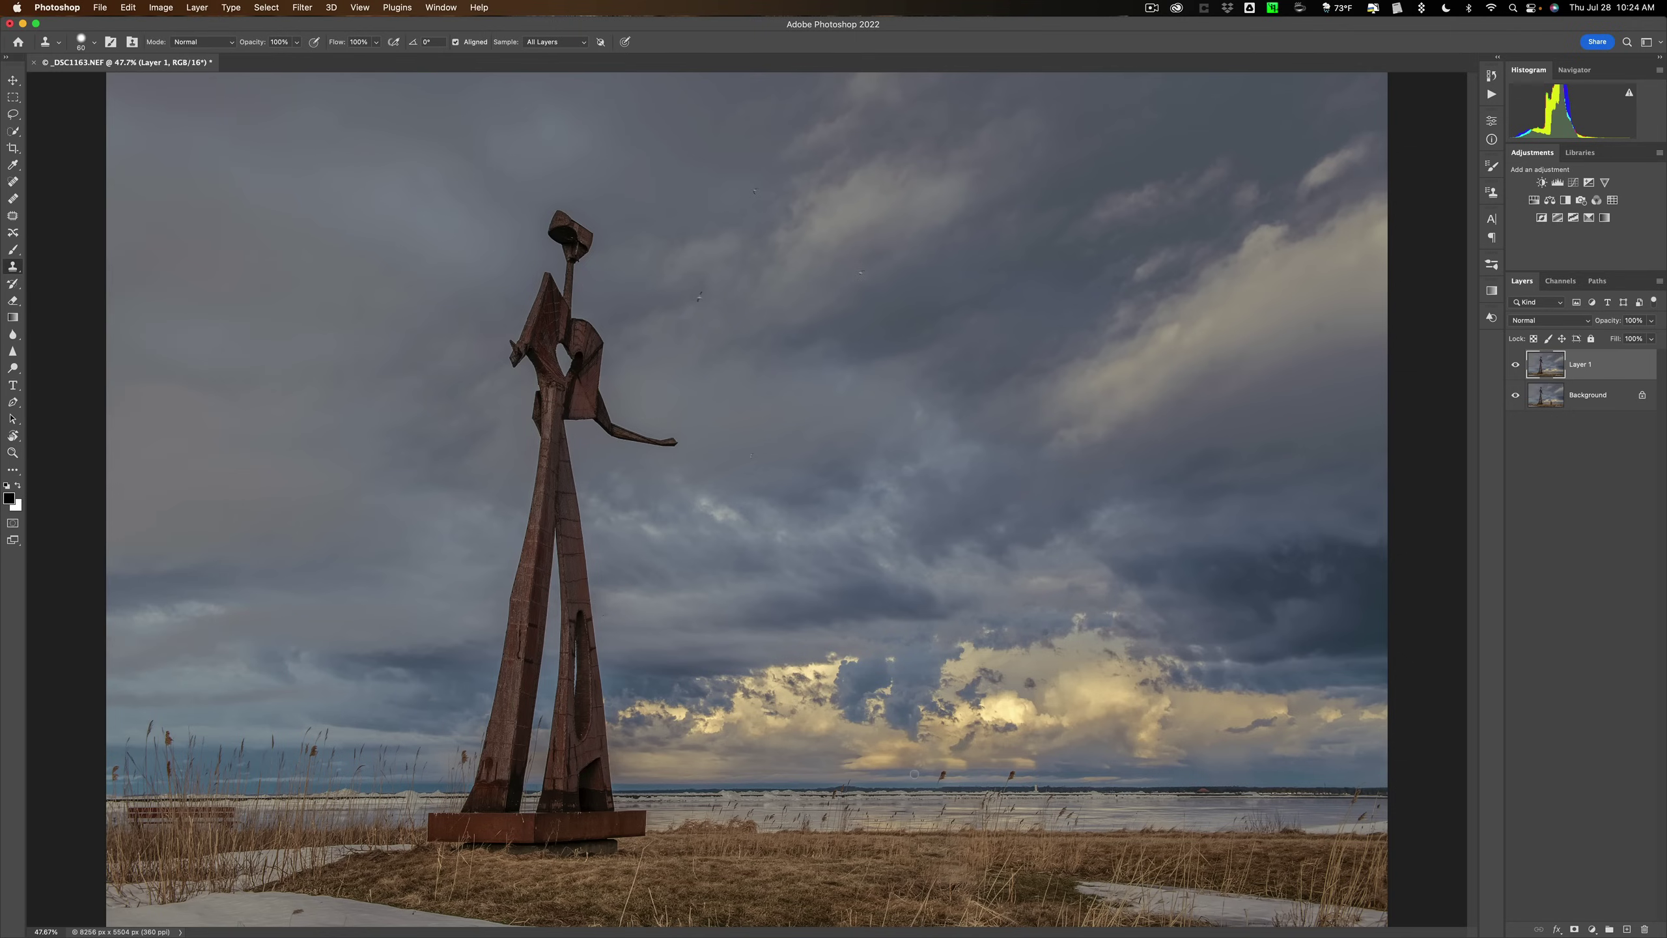
key(alt)
alt+click(915, 773)
click(945, 777)
Touch up the filled area's ice and horizon sky by cloning from freshly sampled spots close by
key(ctrl)
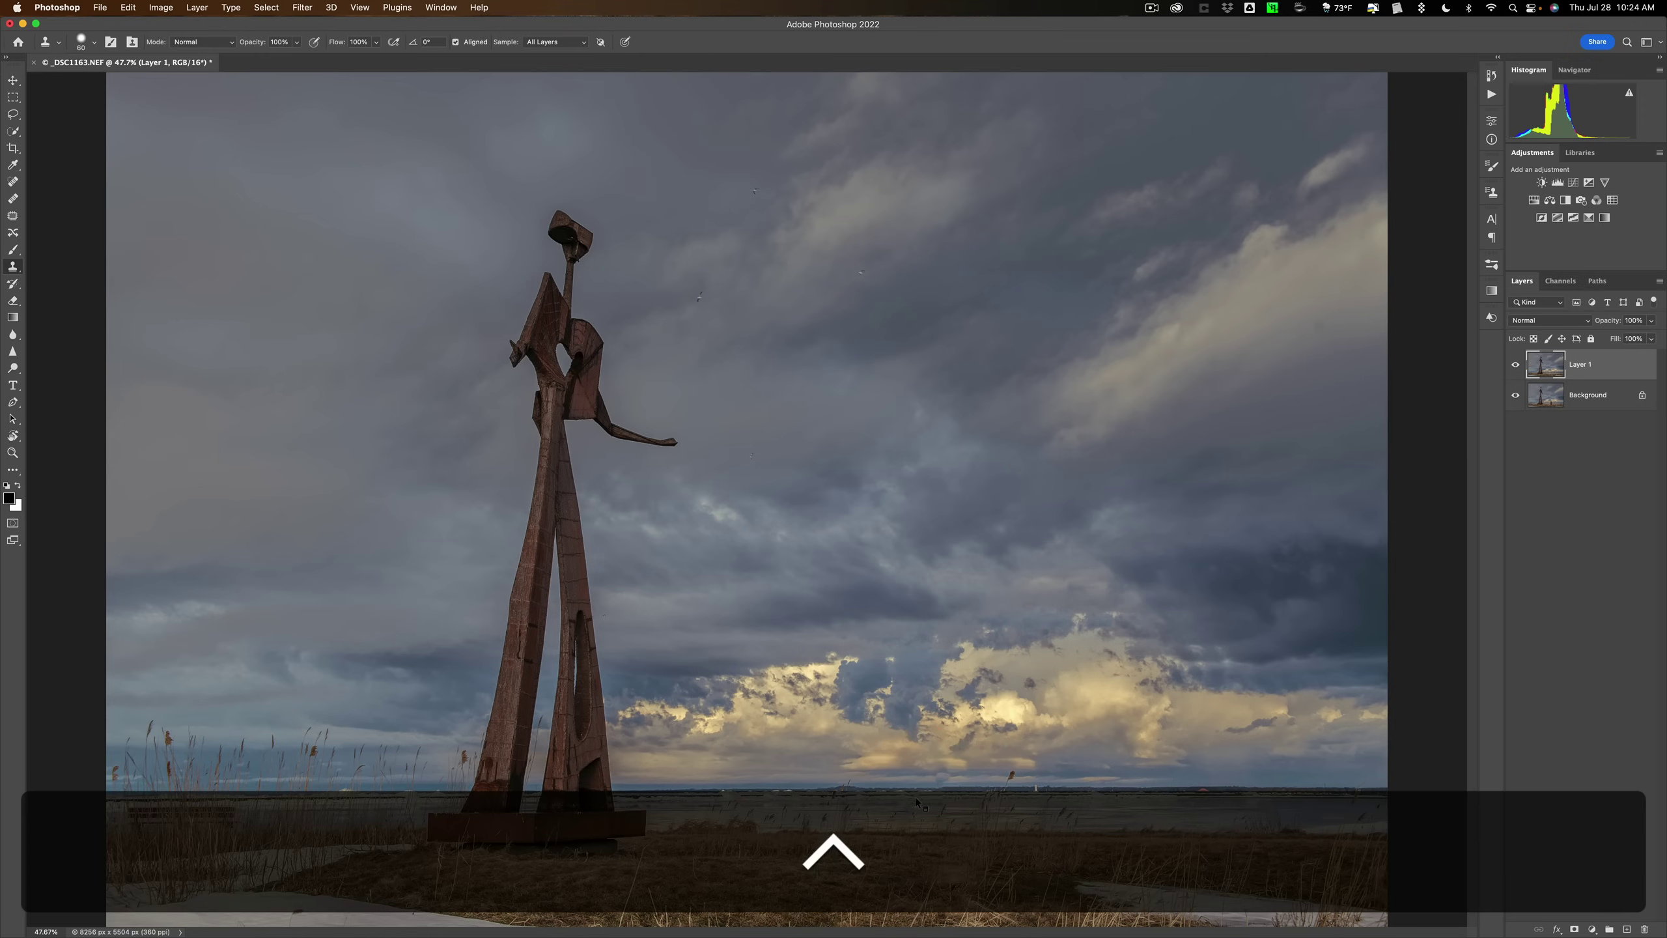
alt+click(914, 802)
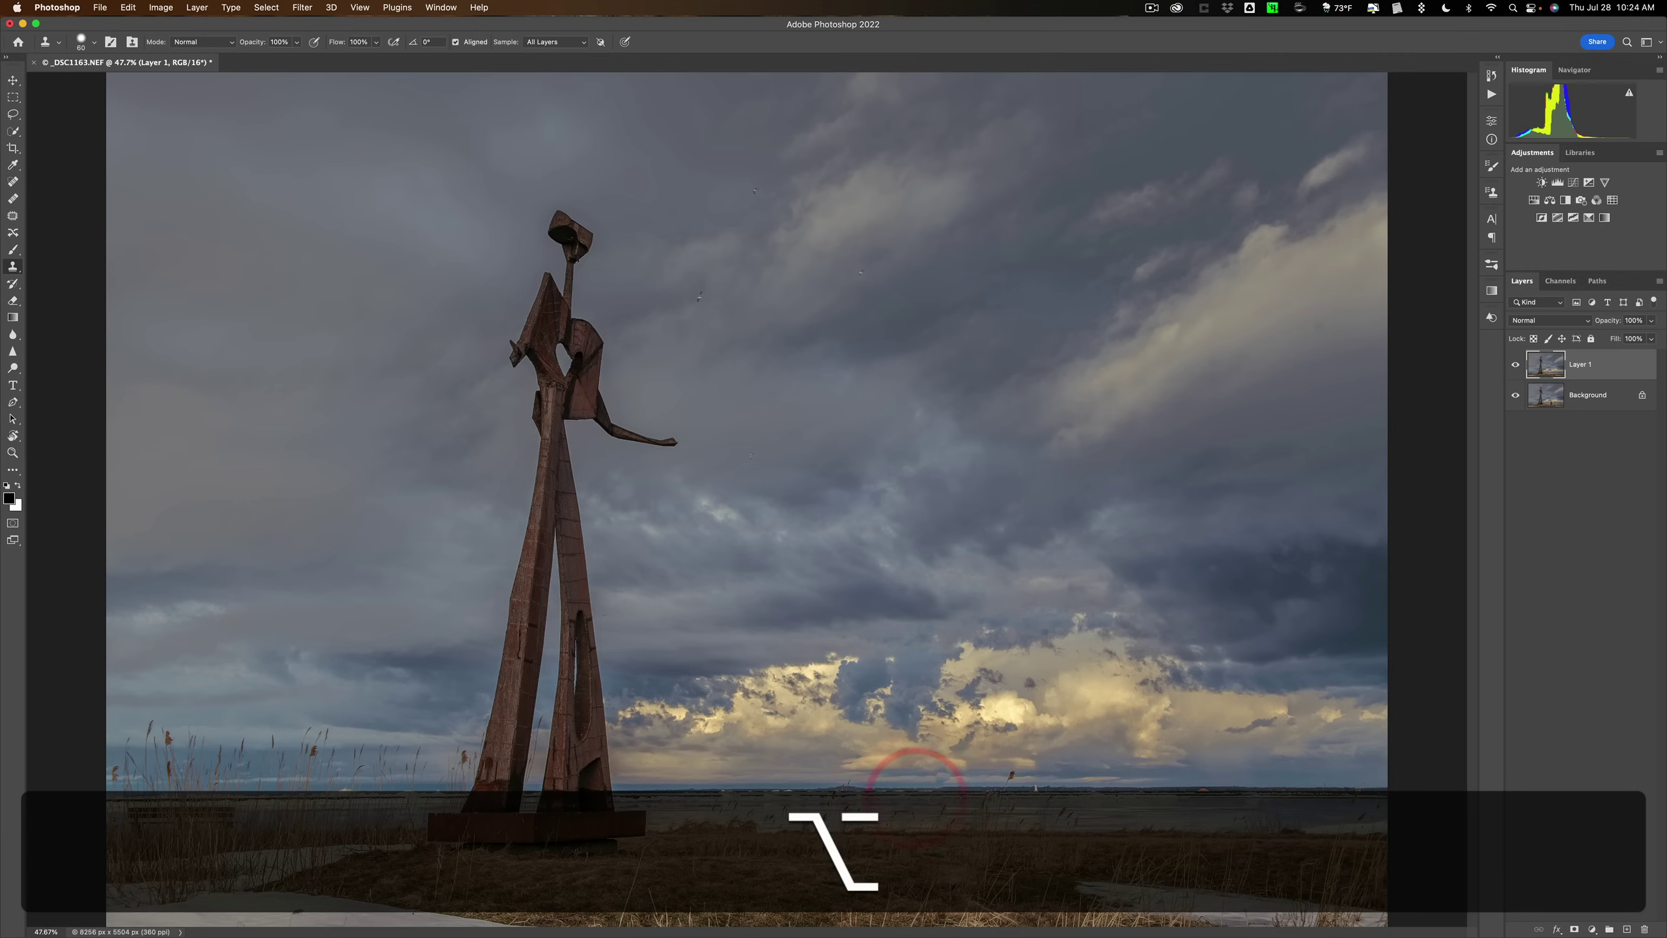
click(931, 805)
alt+click(960, 776)
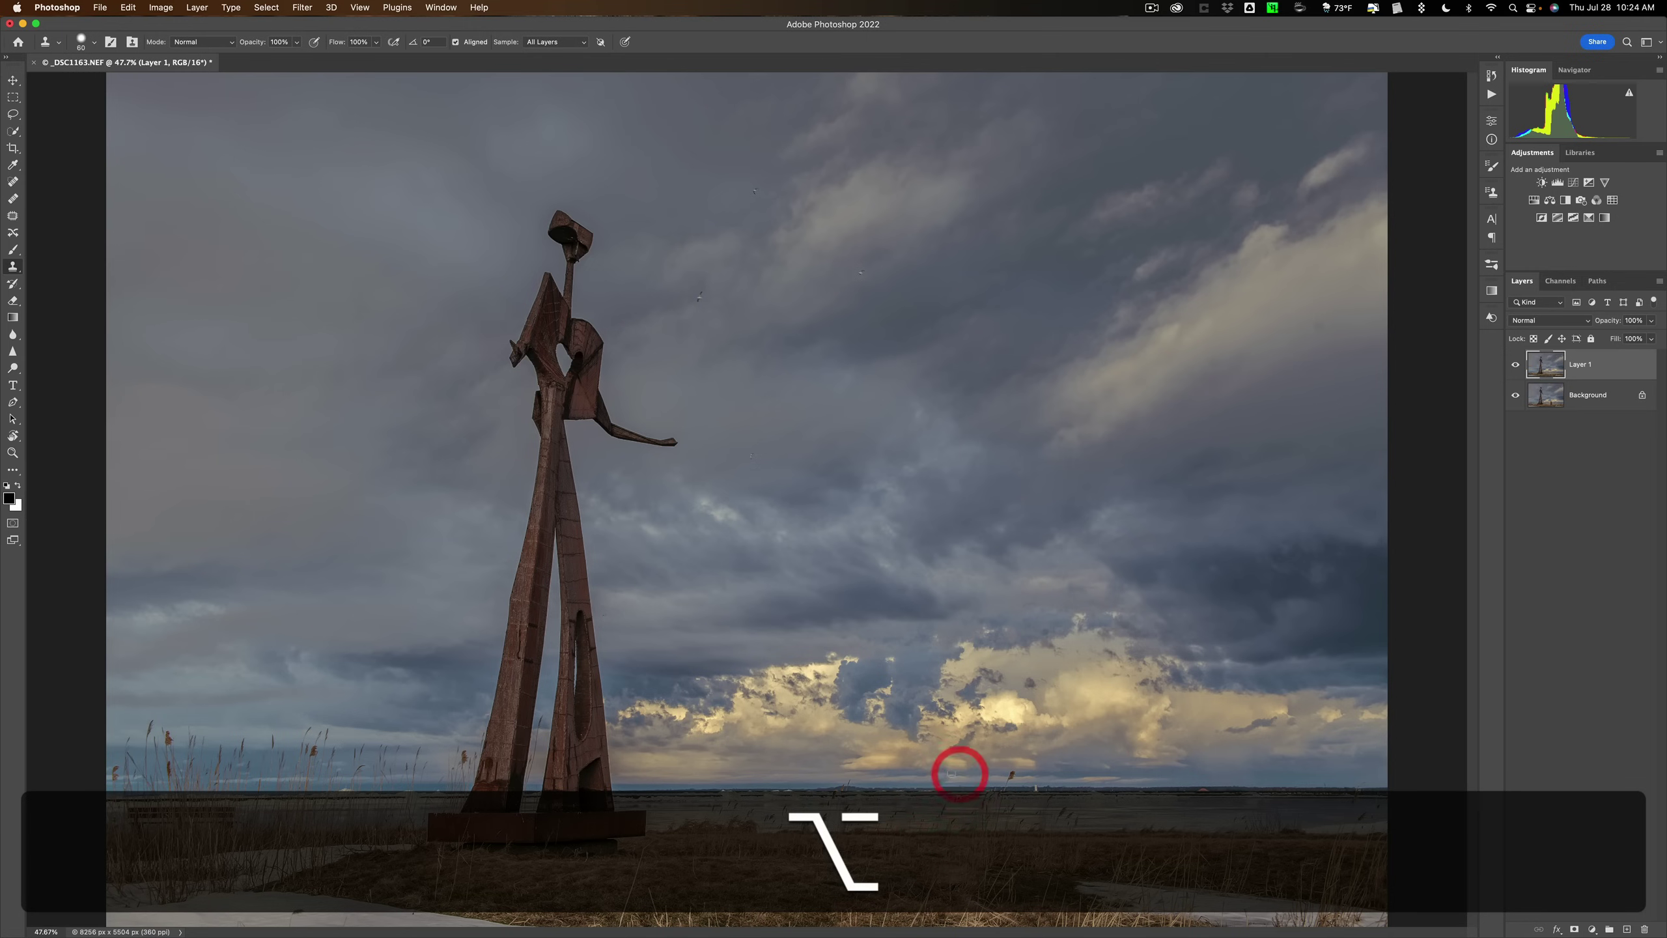
click(950, 777)
alt+click(932, 767)
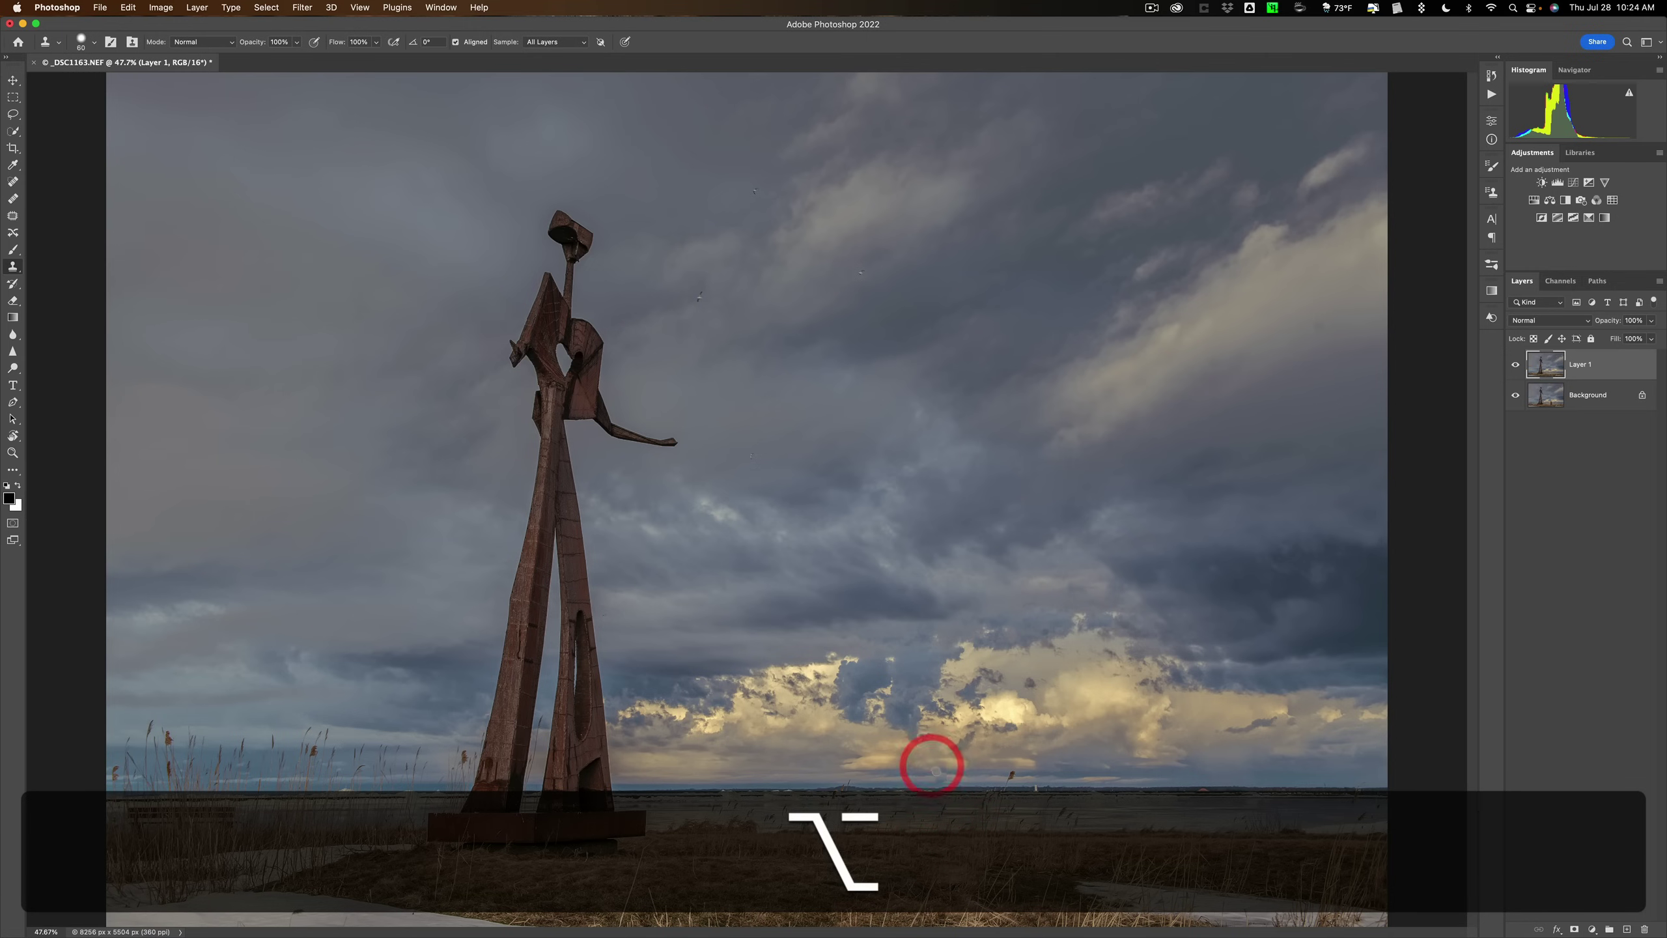
click(951, 772)
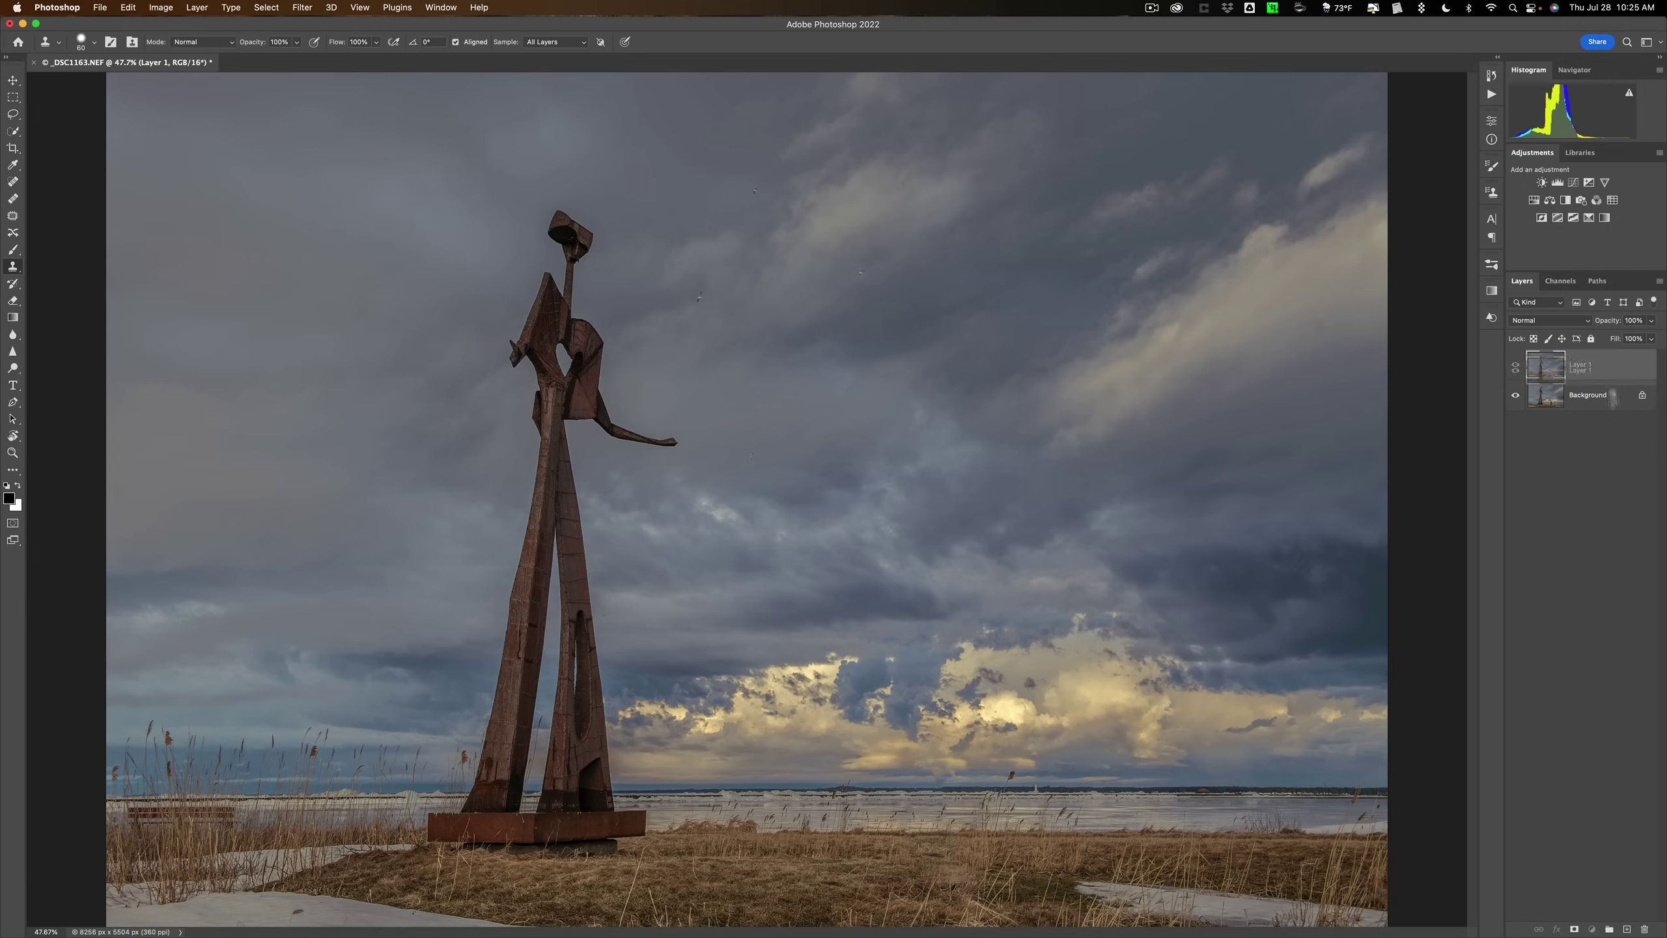
Delete Layer 1 and draw a rectangular marquee selection around the rusty post on the Background layer
drag(1635, 370, 1644, 929)
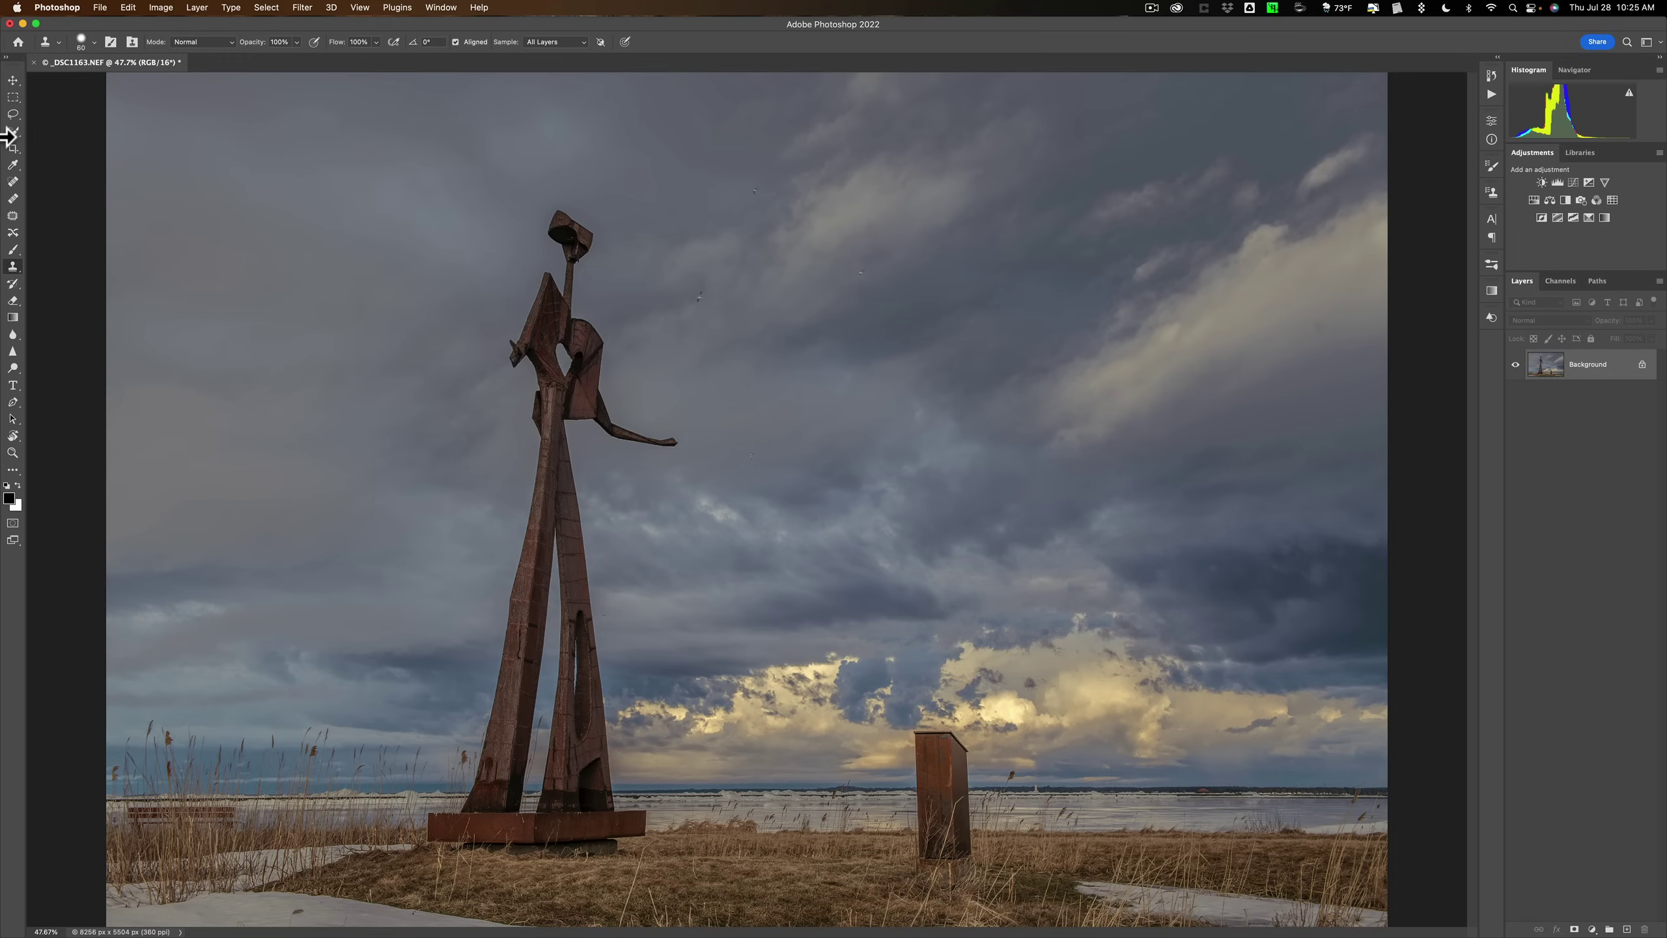
click(13, 97)
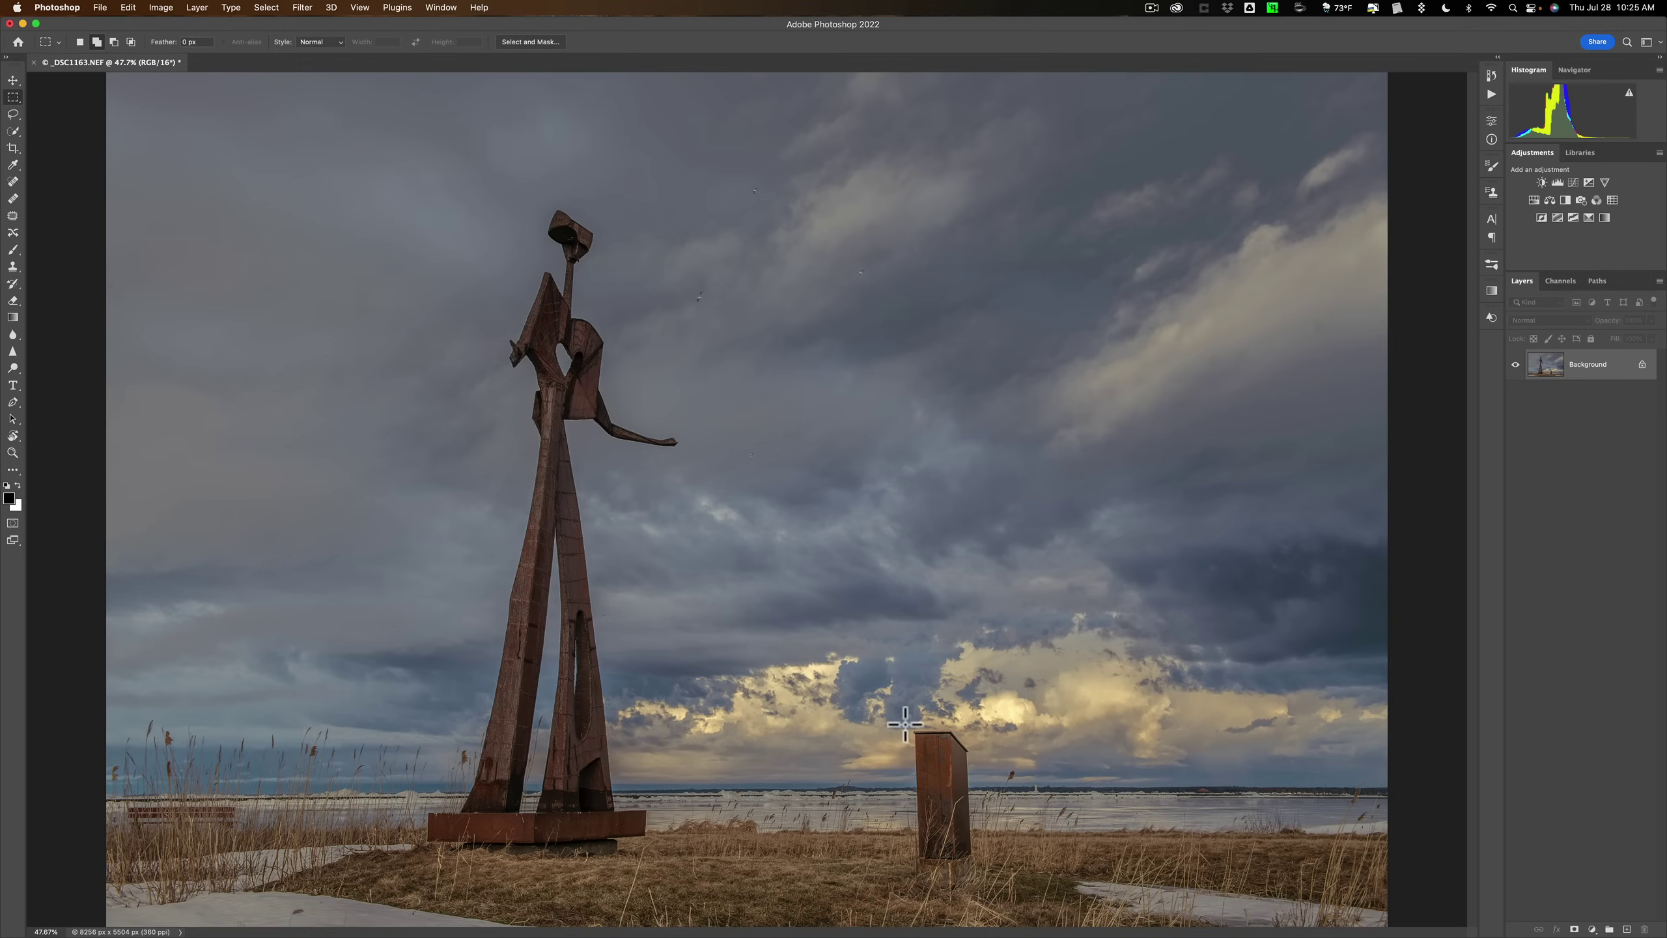
drag(903, 723, 982, 883)
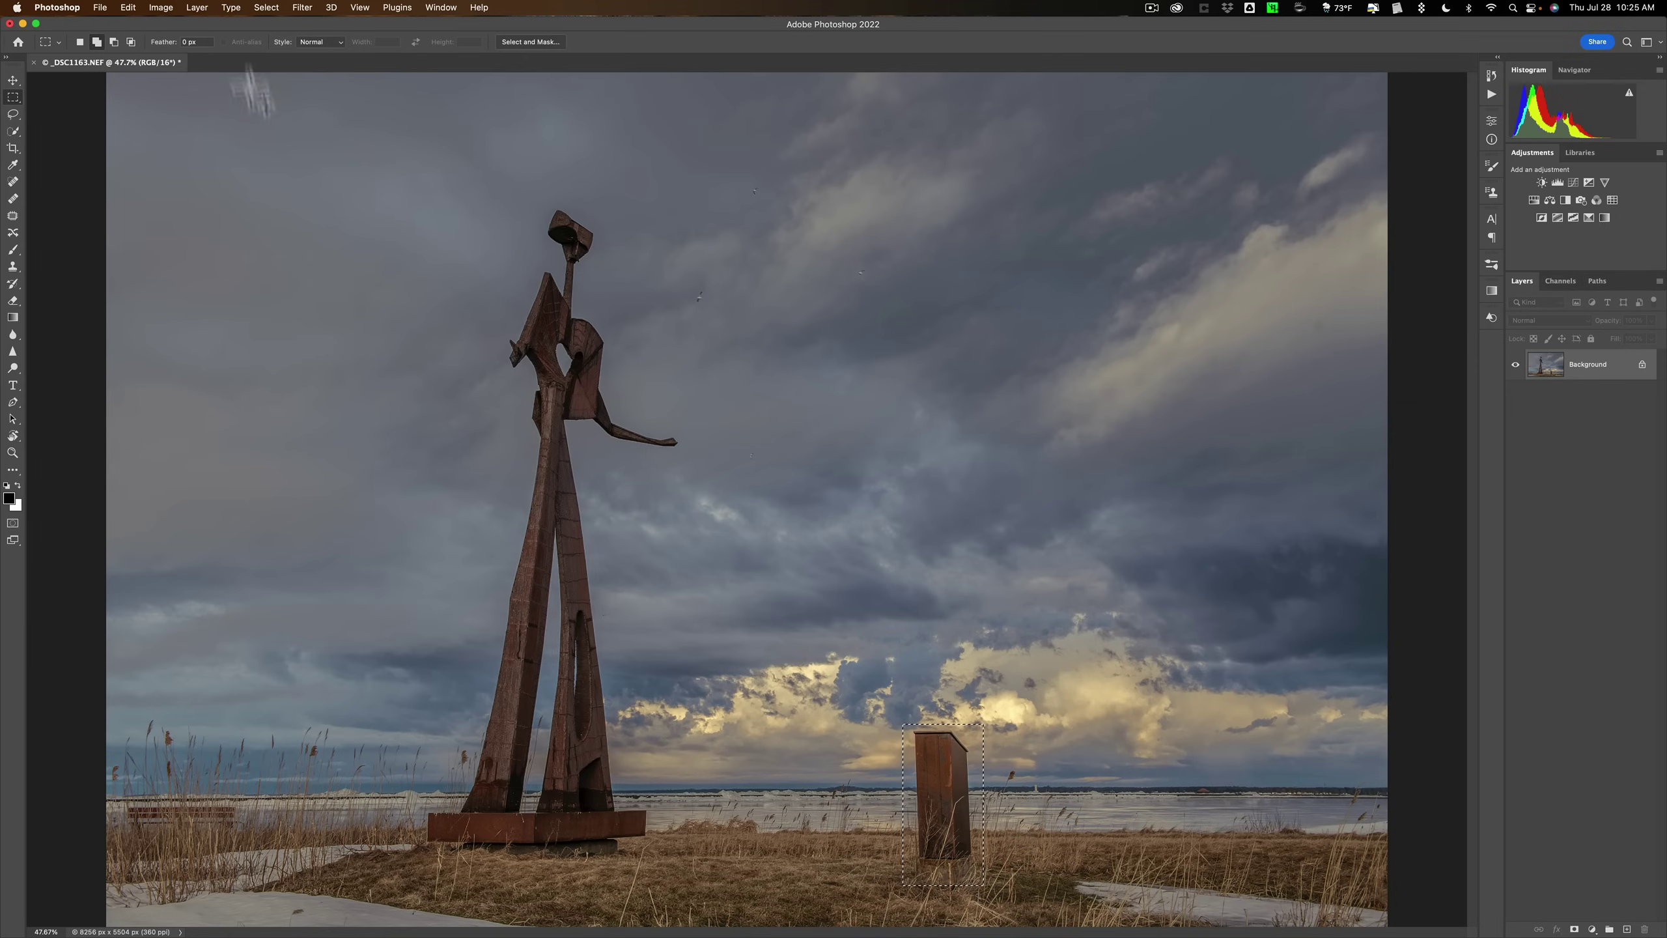
Open the selected post in the Content-Aware Fill workspace and set the sampling area to Auto
click(129, 8)
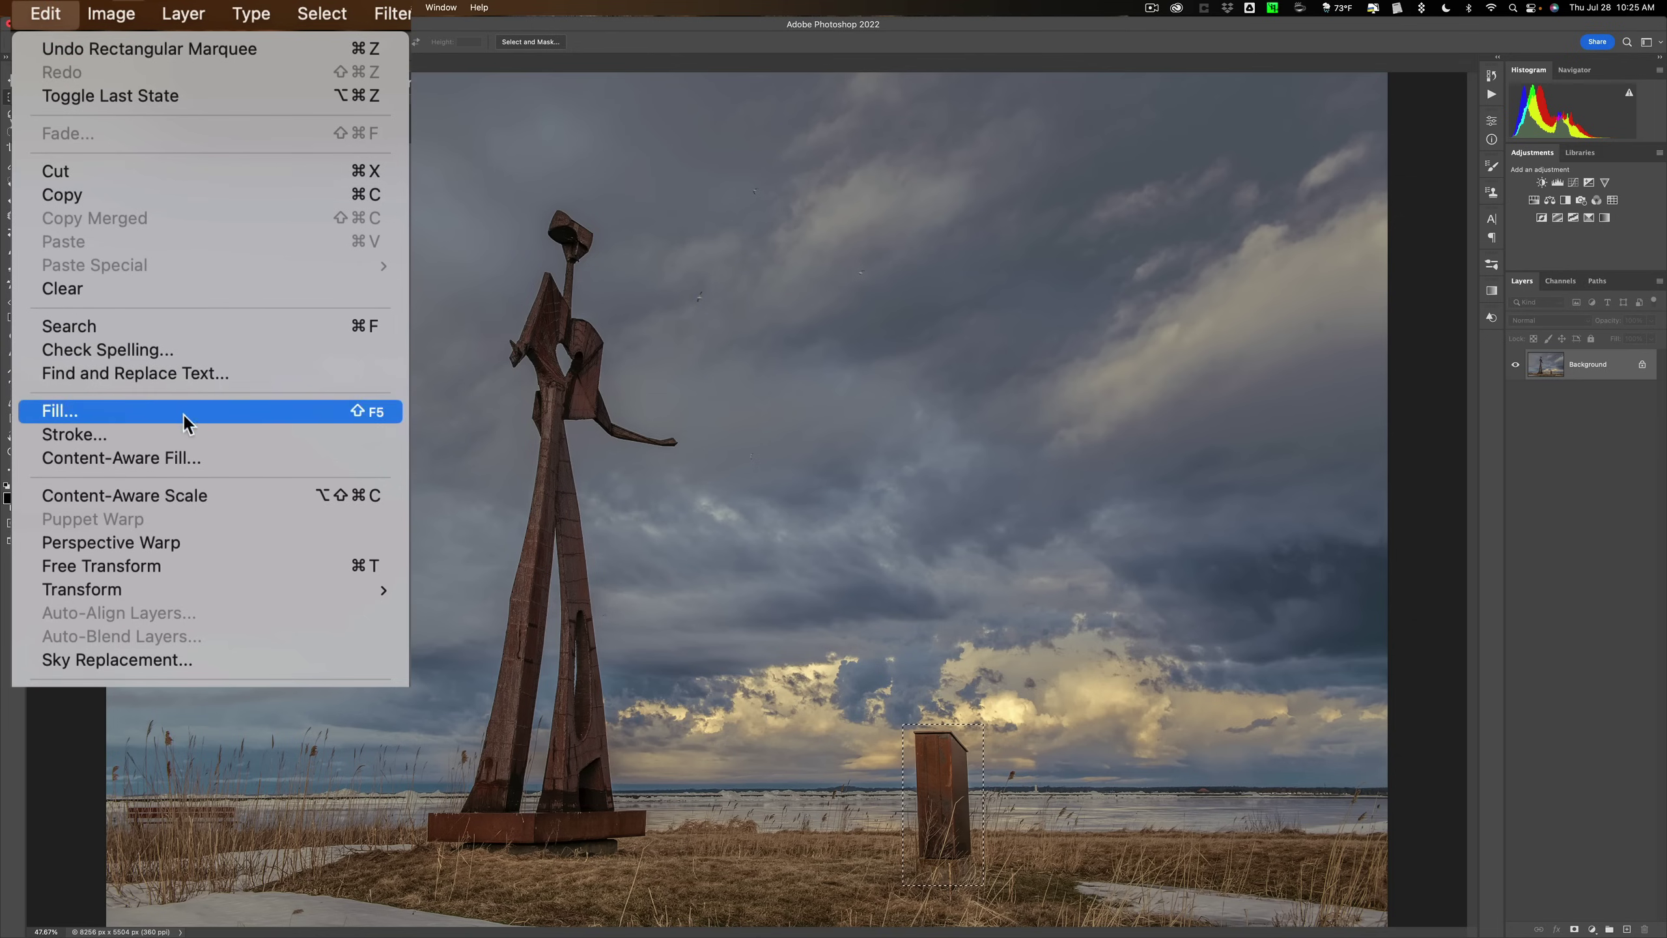
click(253, 462)
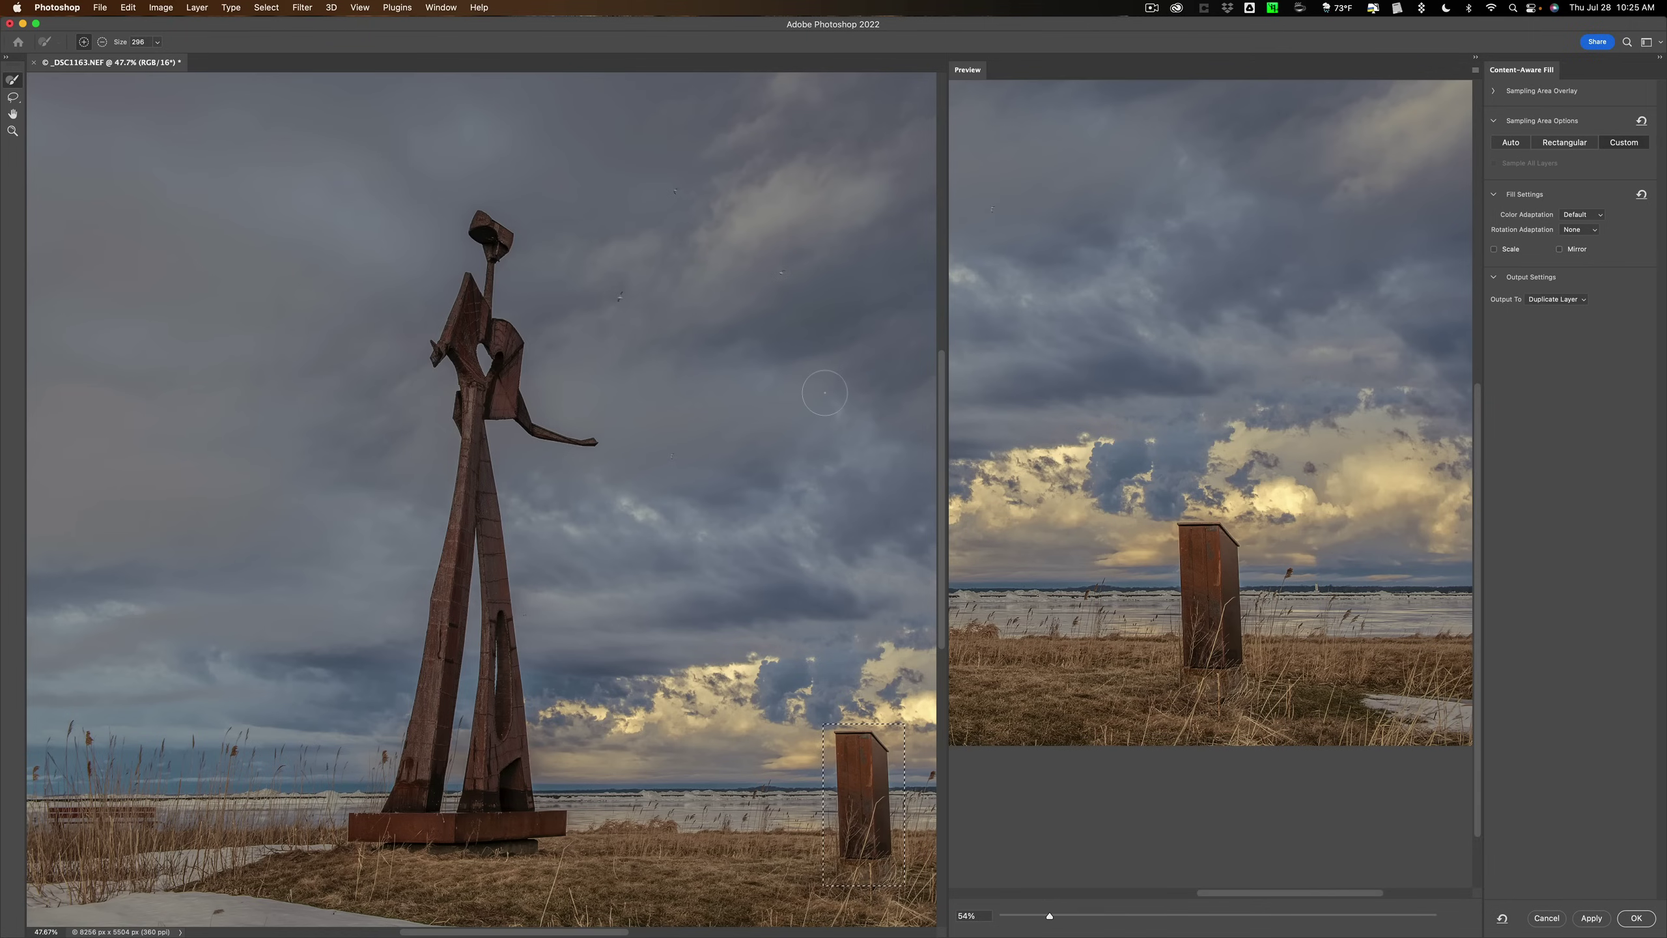
key(space)
drag(832, 395, 694, 379)
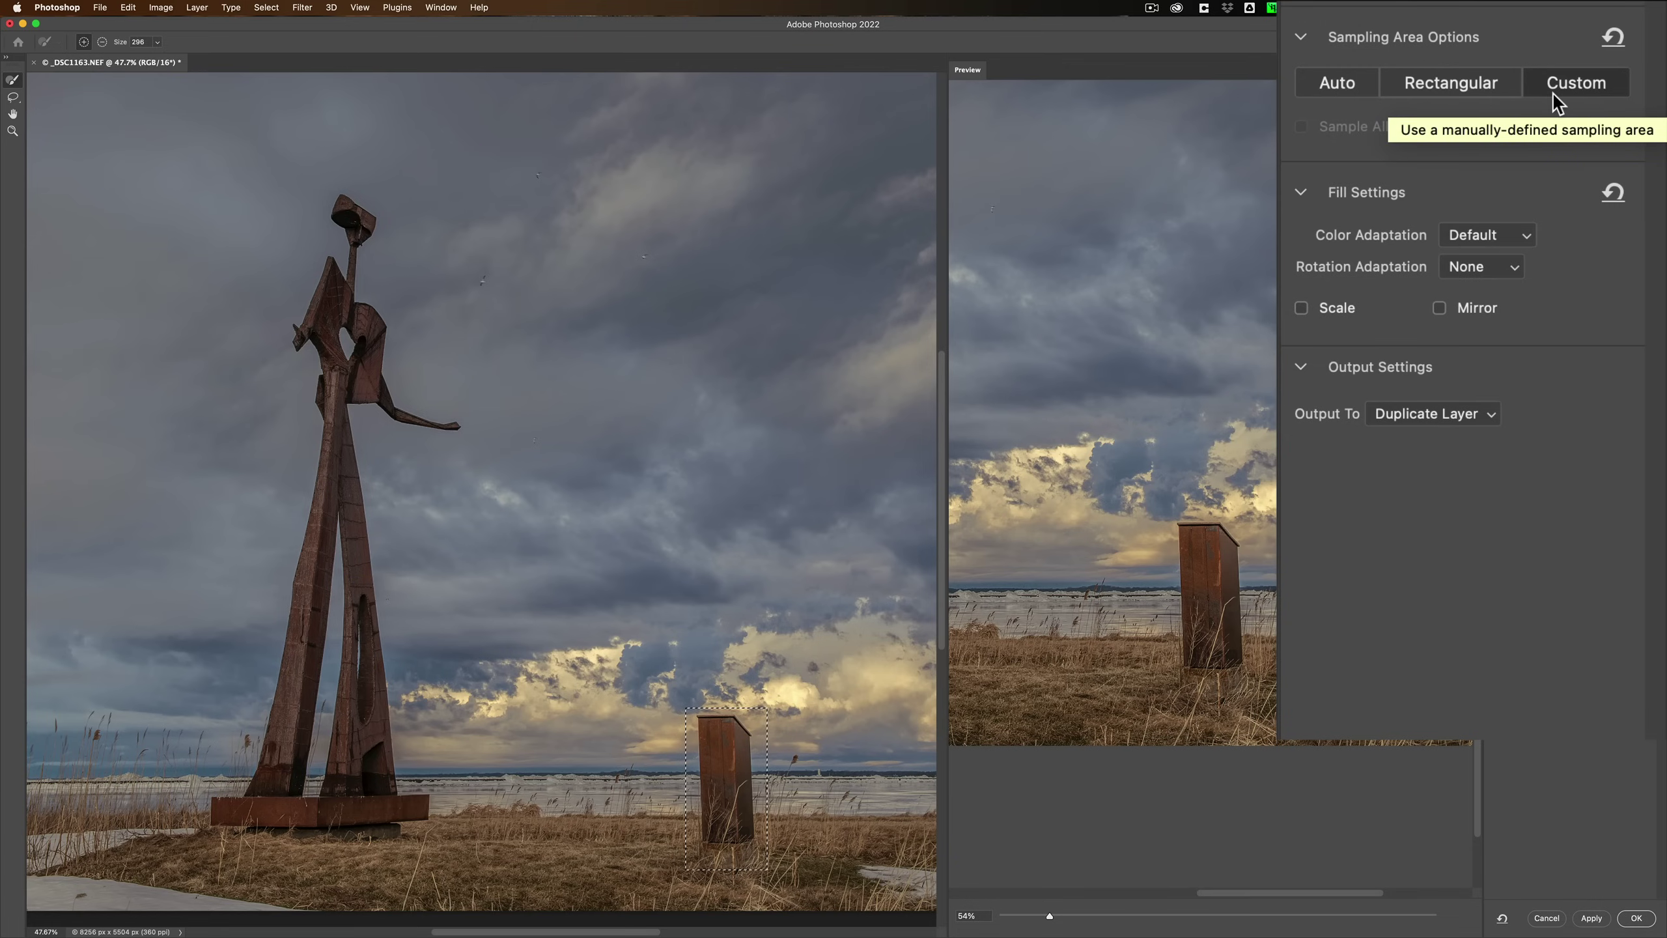
click(1330, 88)
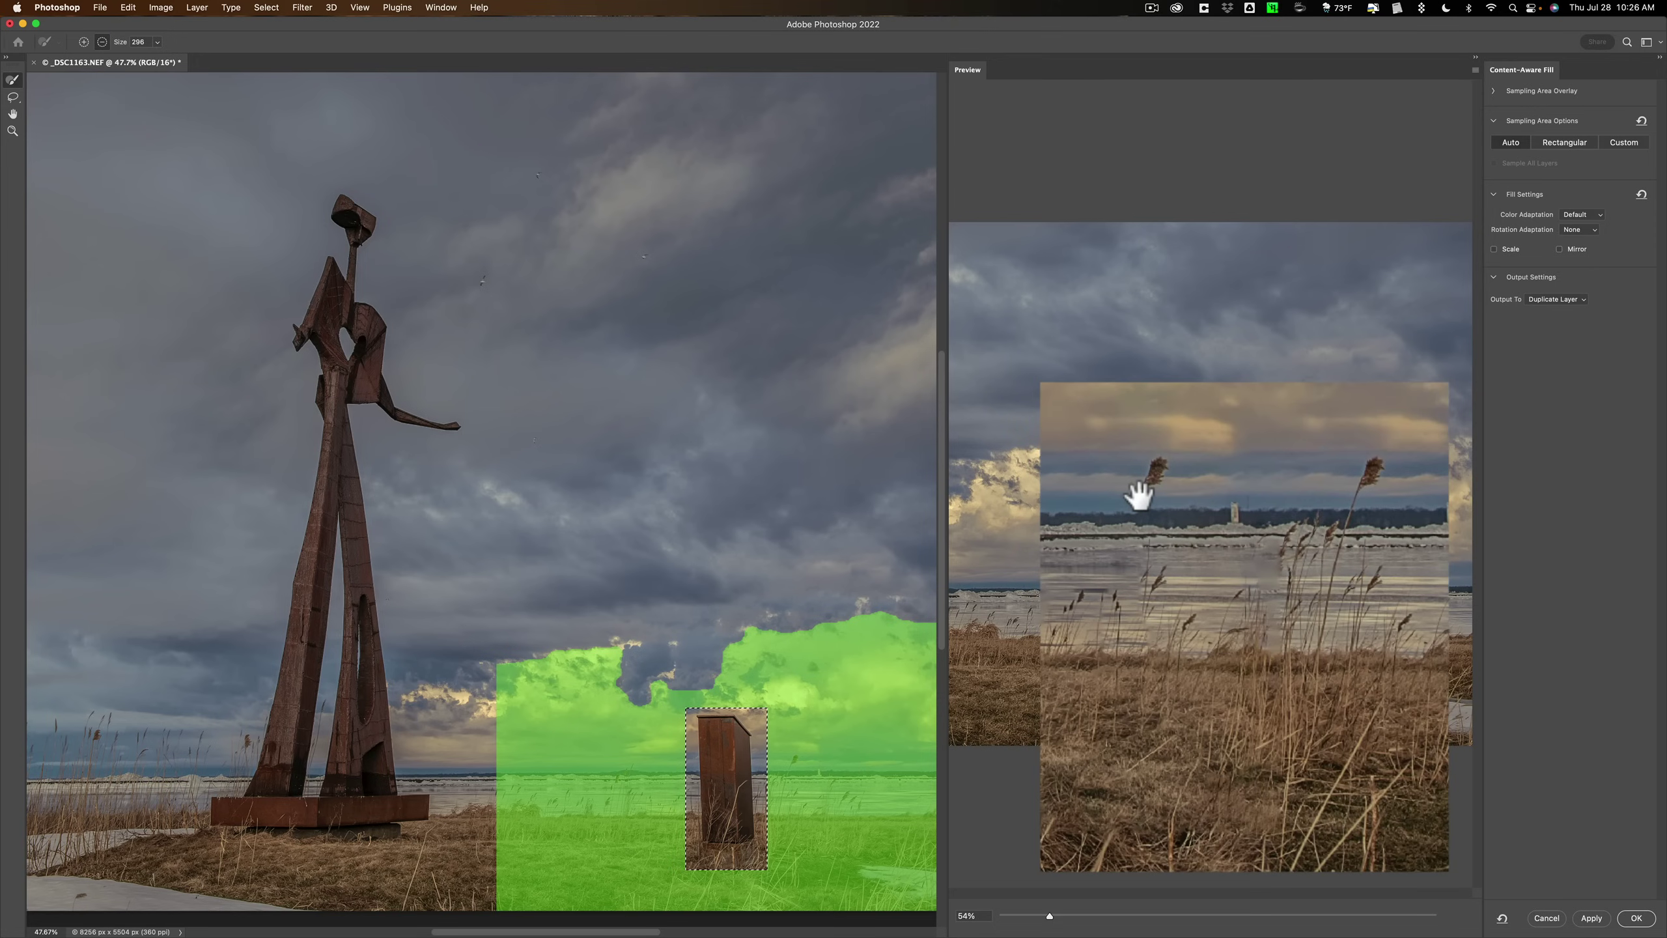
scroll(1139, 496, up, 1)
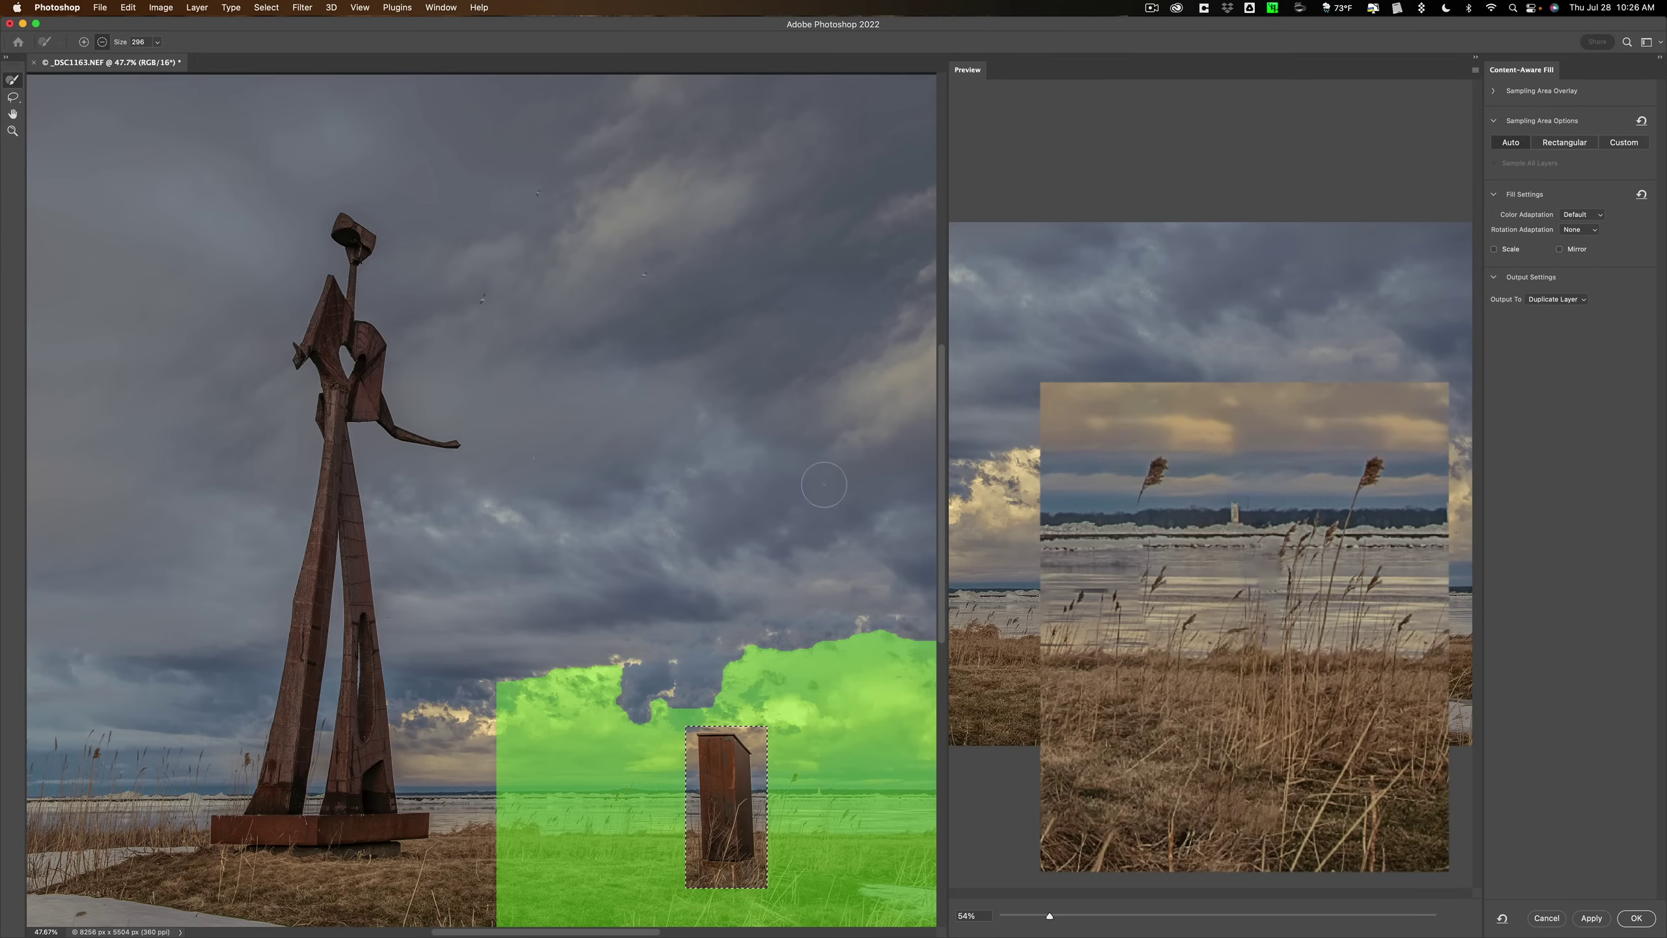
scroll(825, 484, down, 2)
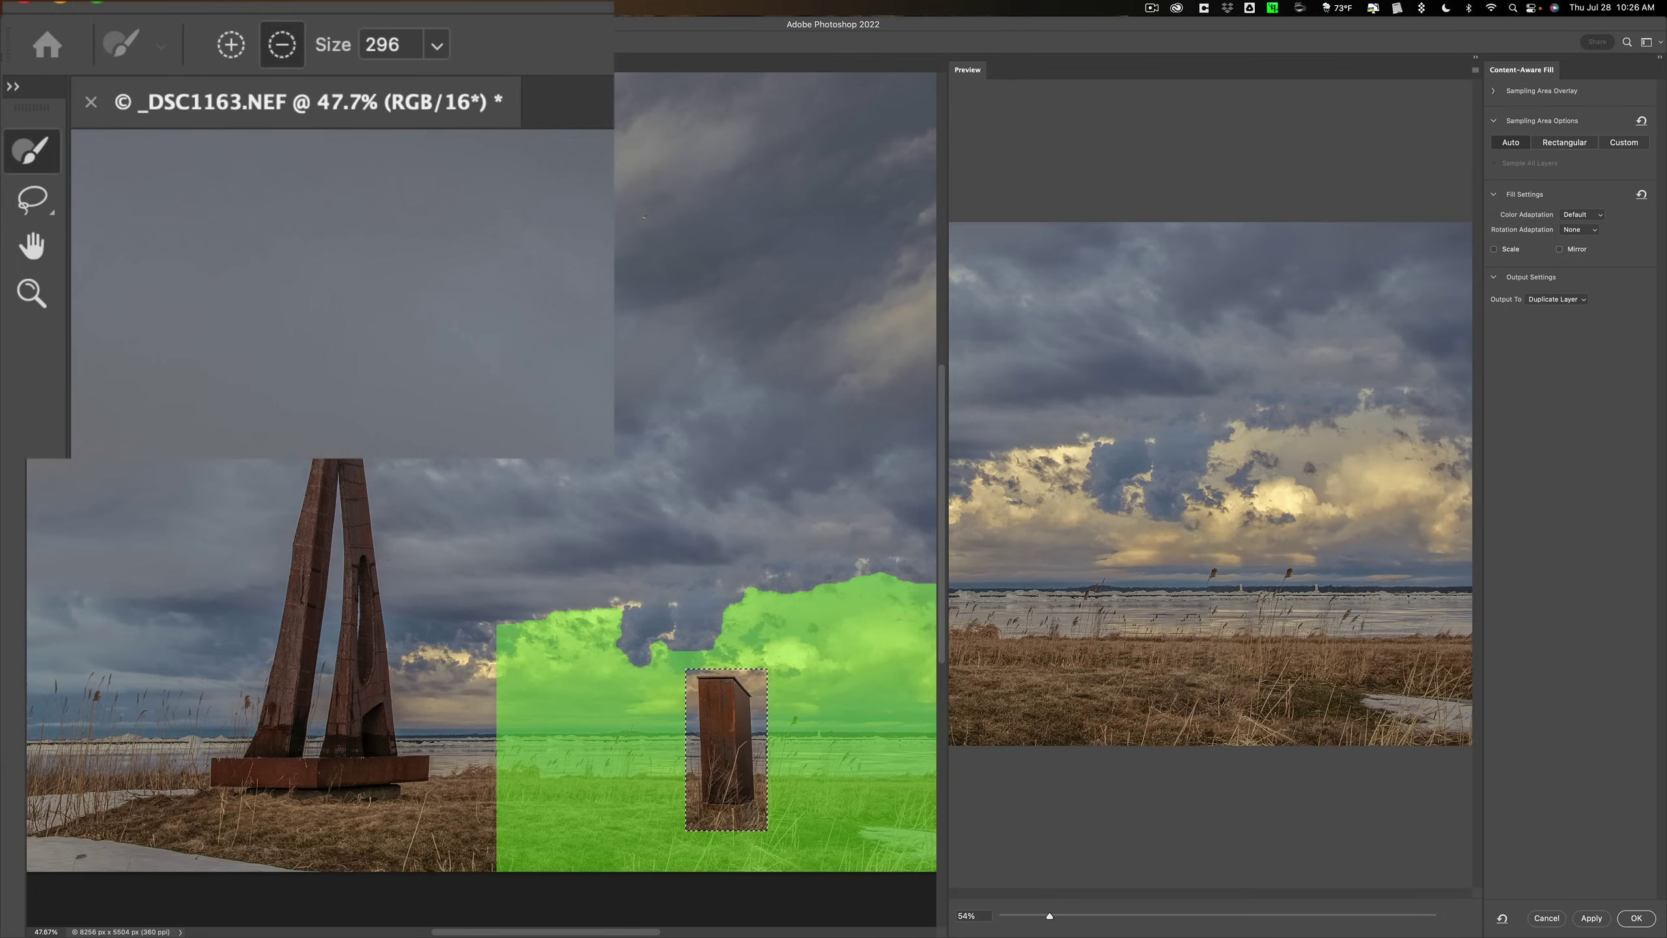
Subtract the floating reeds, the horizon strip and the ice just beyond the rusty post's shaded side from the Auto sampling area
click(279, 43)
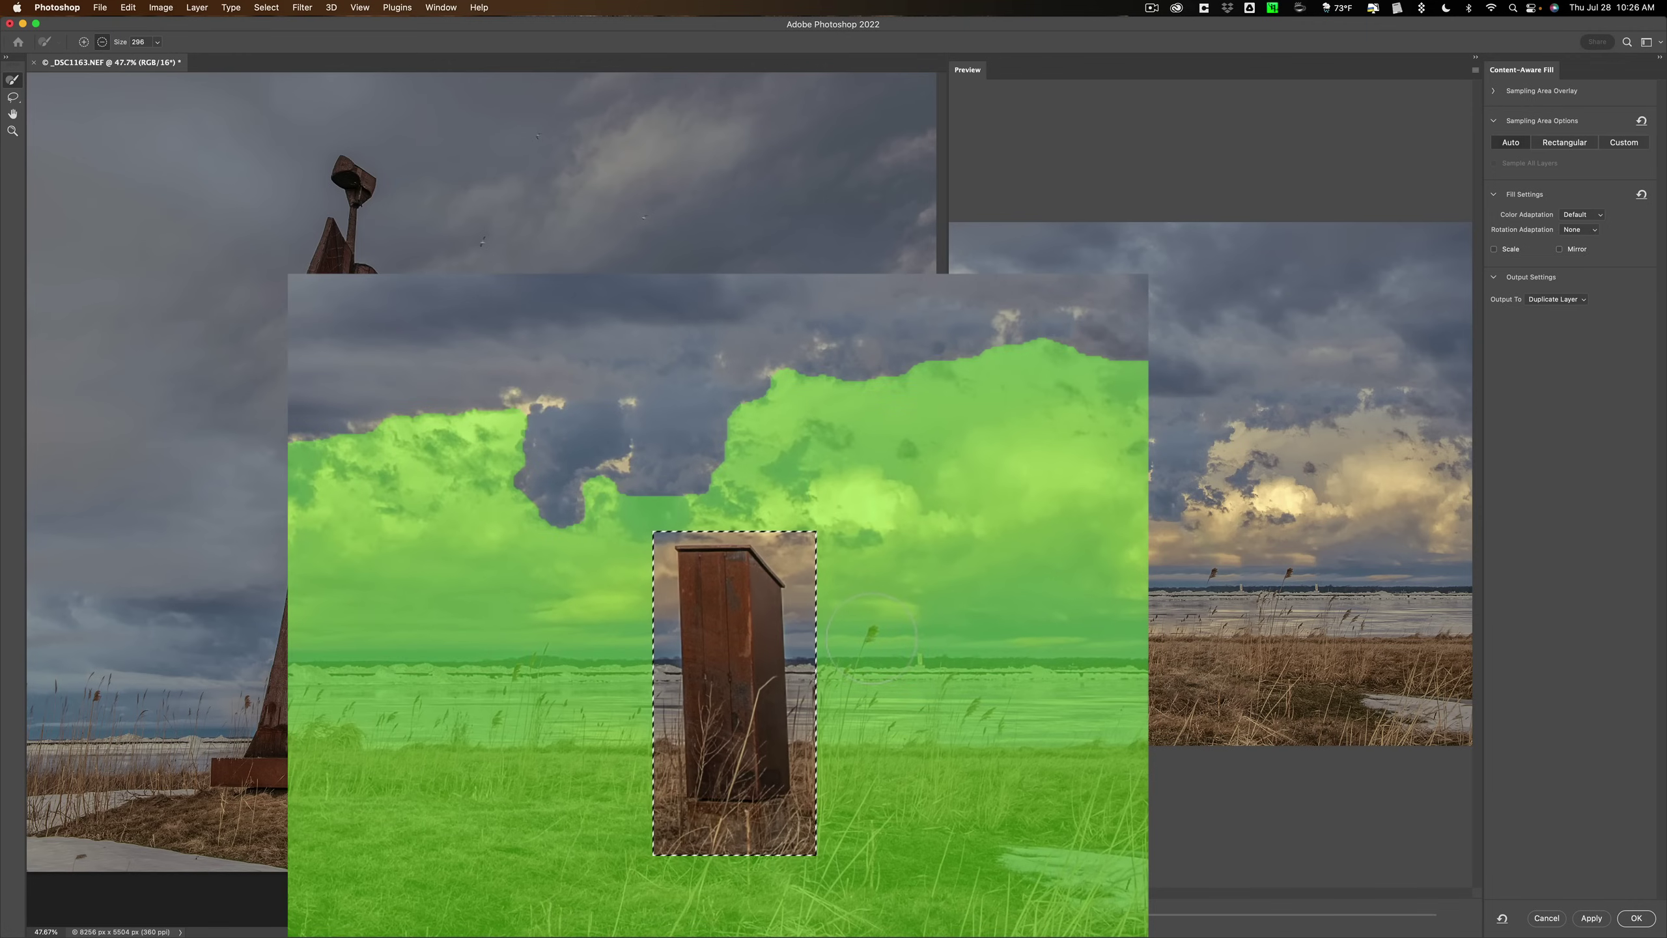
click(871, 637)
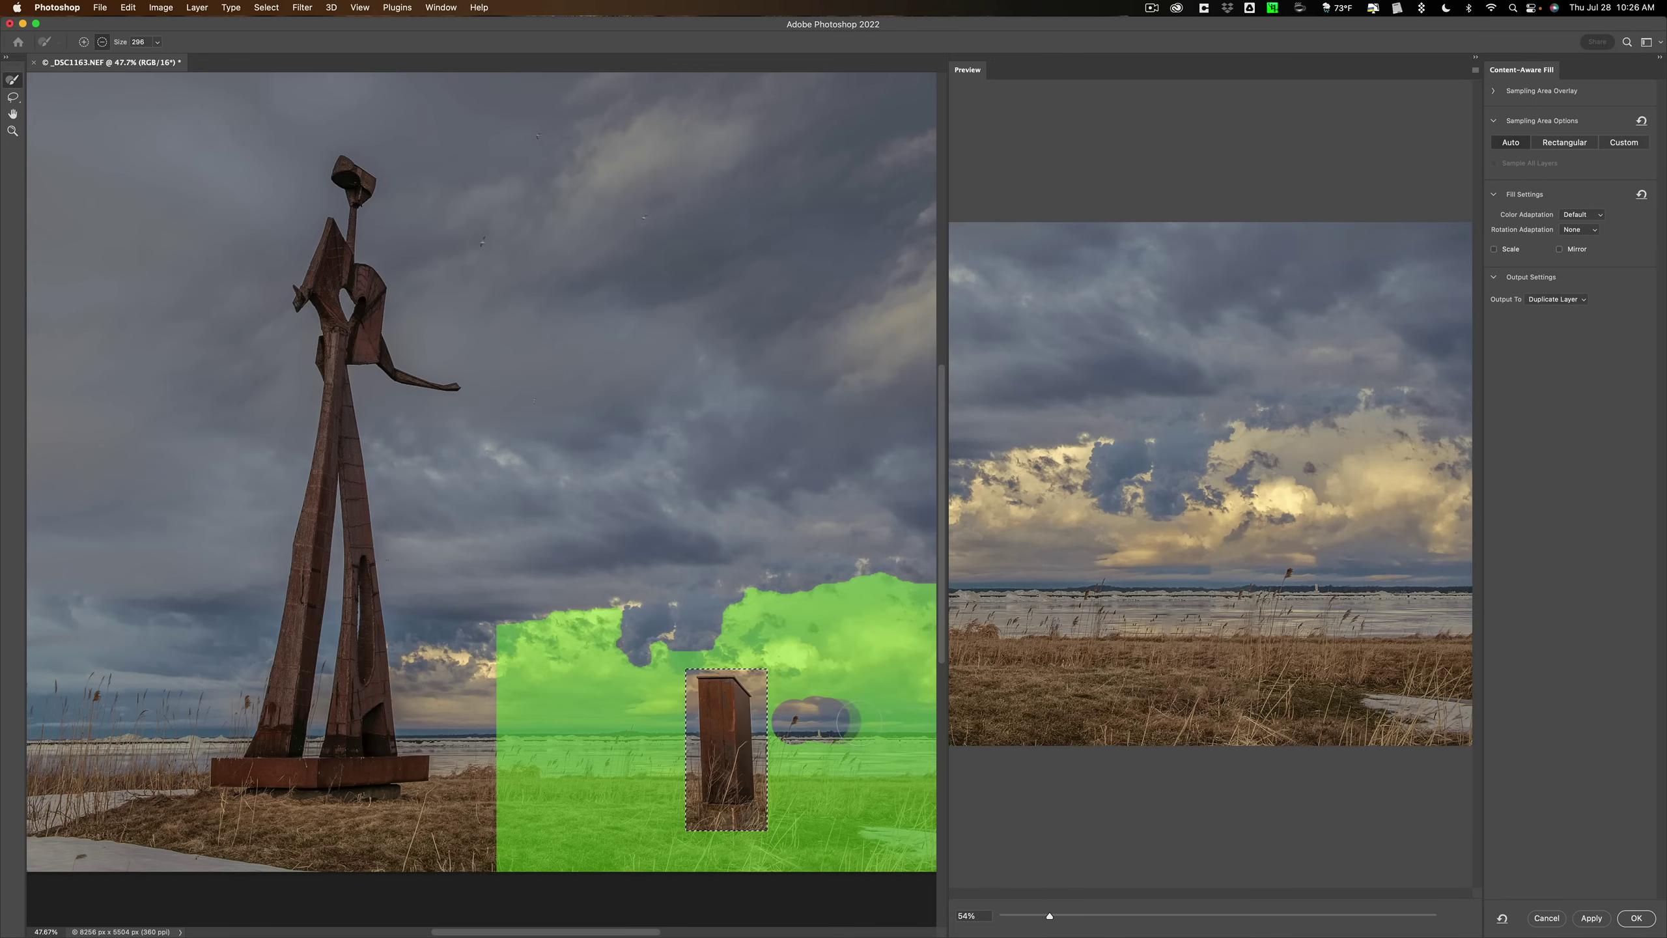
click(853, 721)
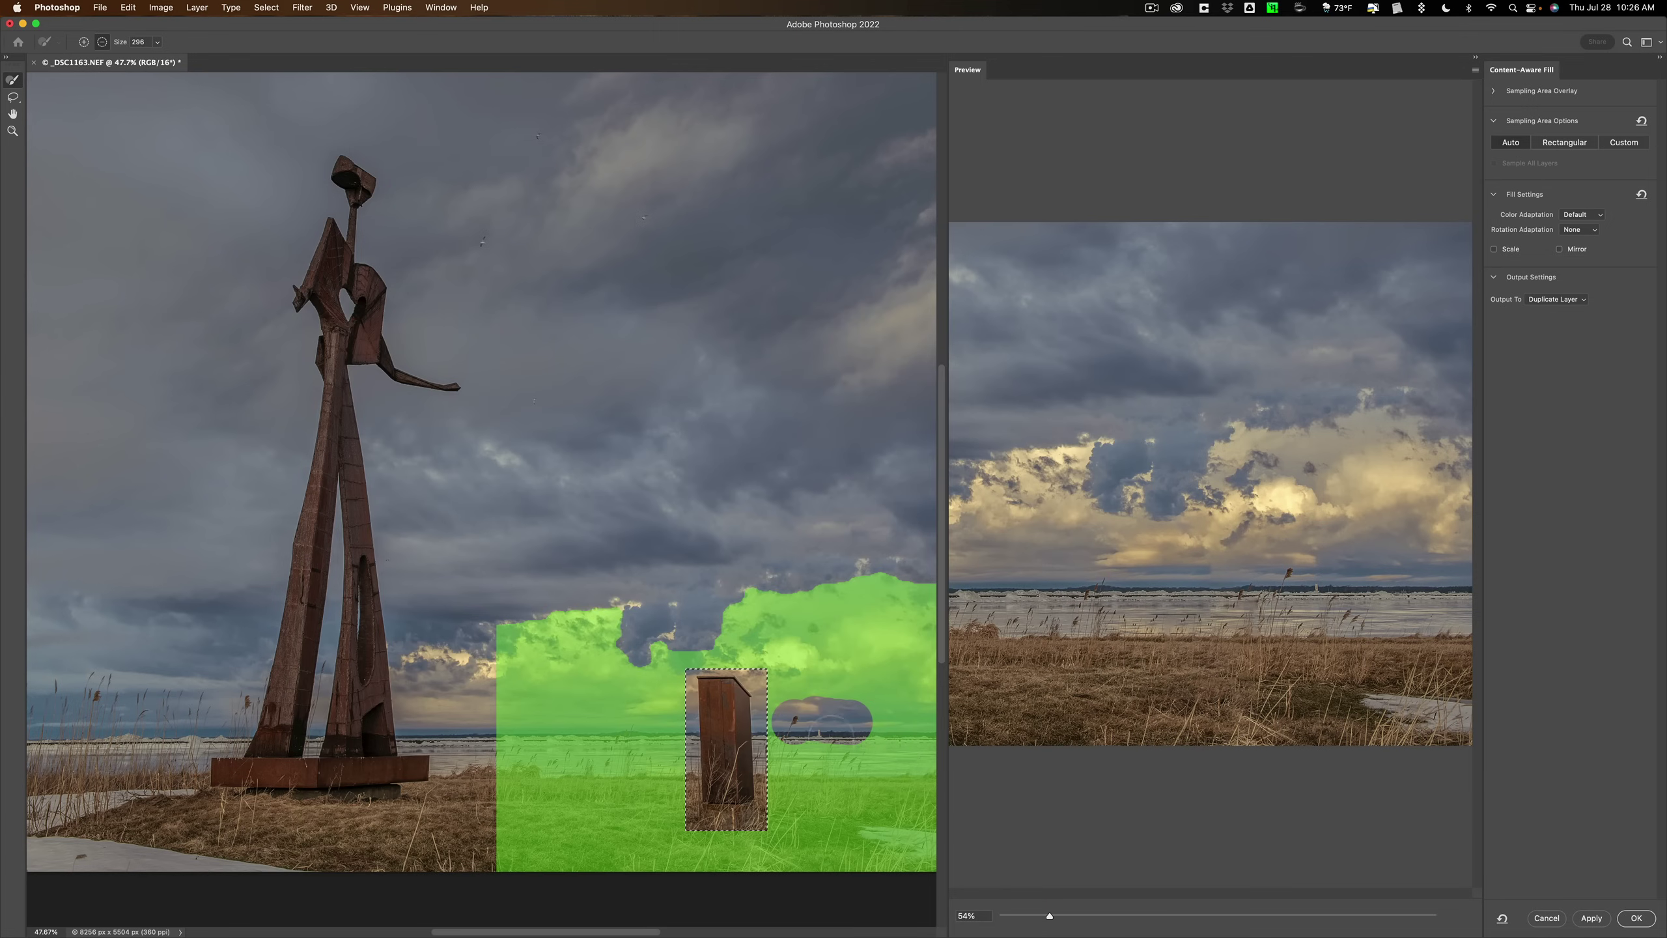
drag(827, 747, 859, 763)
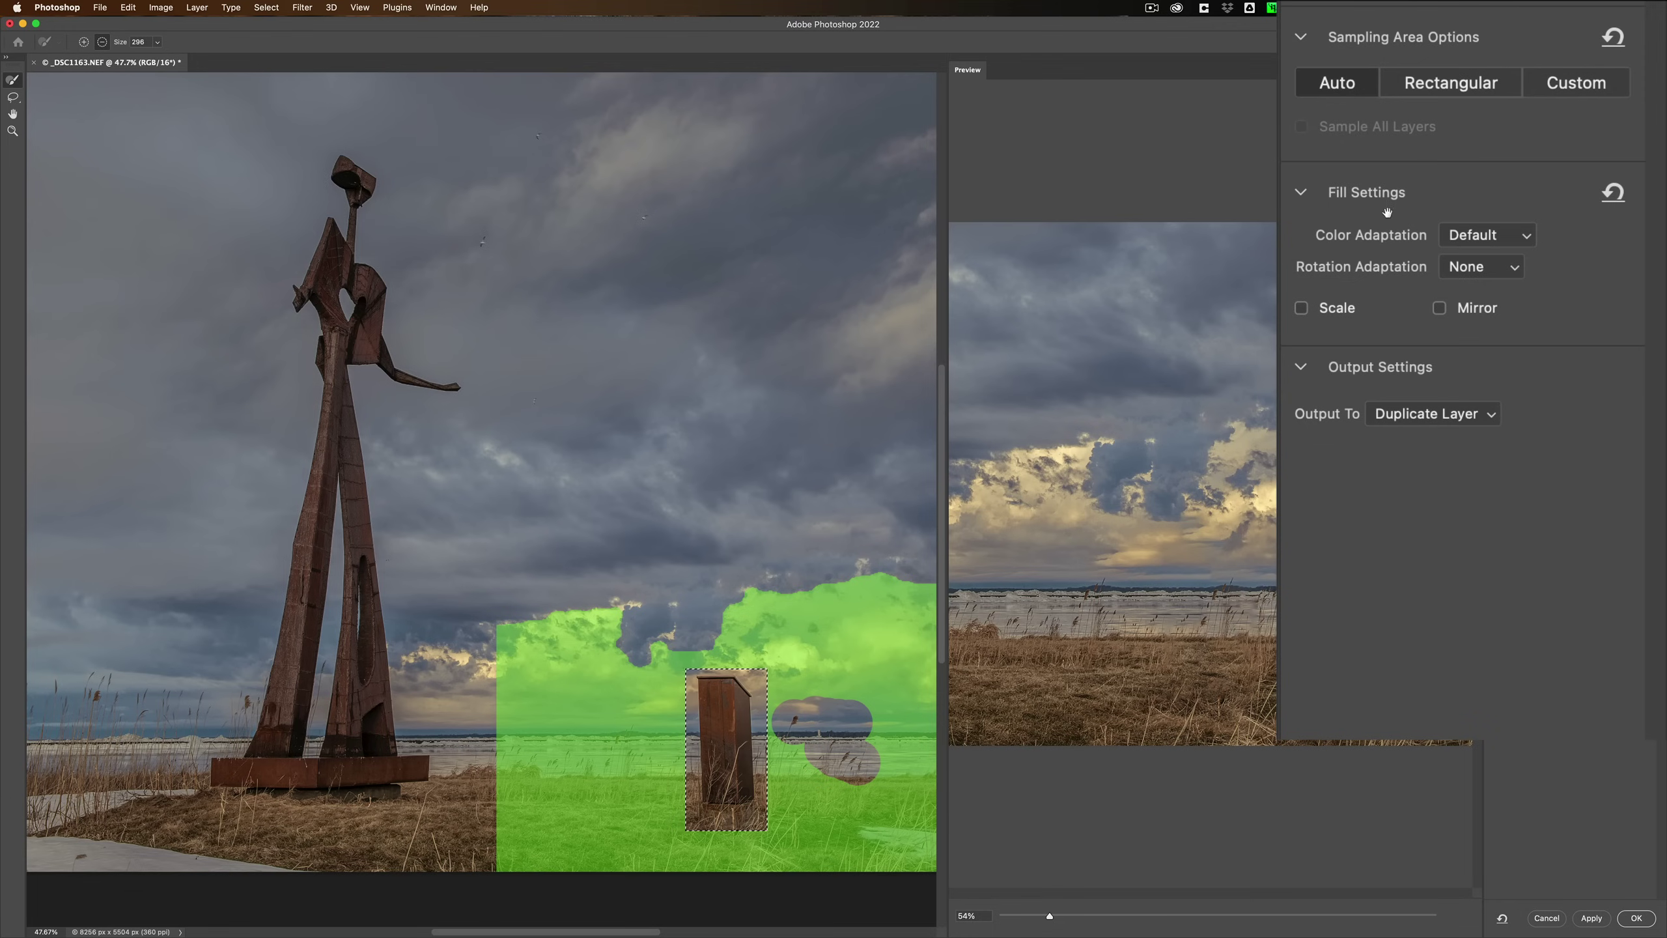
Switch the sampling area to Rectangular and add a small patch of sky above its upper edge
click(1416, 86)
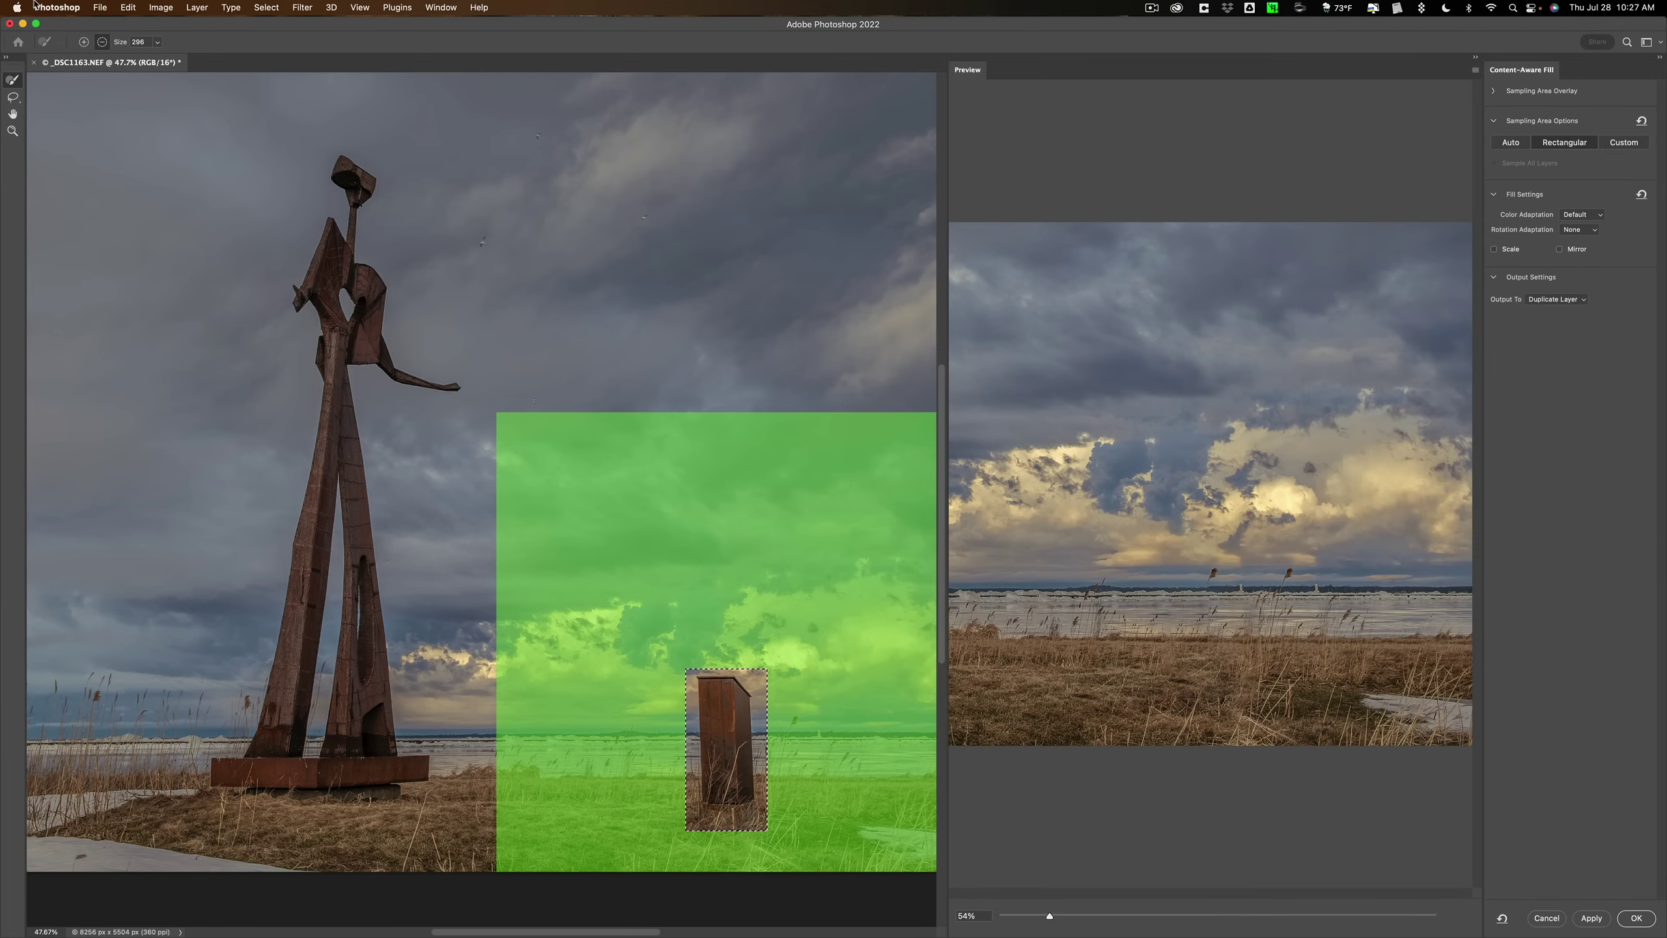
click(86, 45)
click(600, 378)
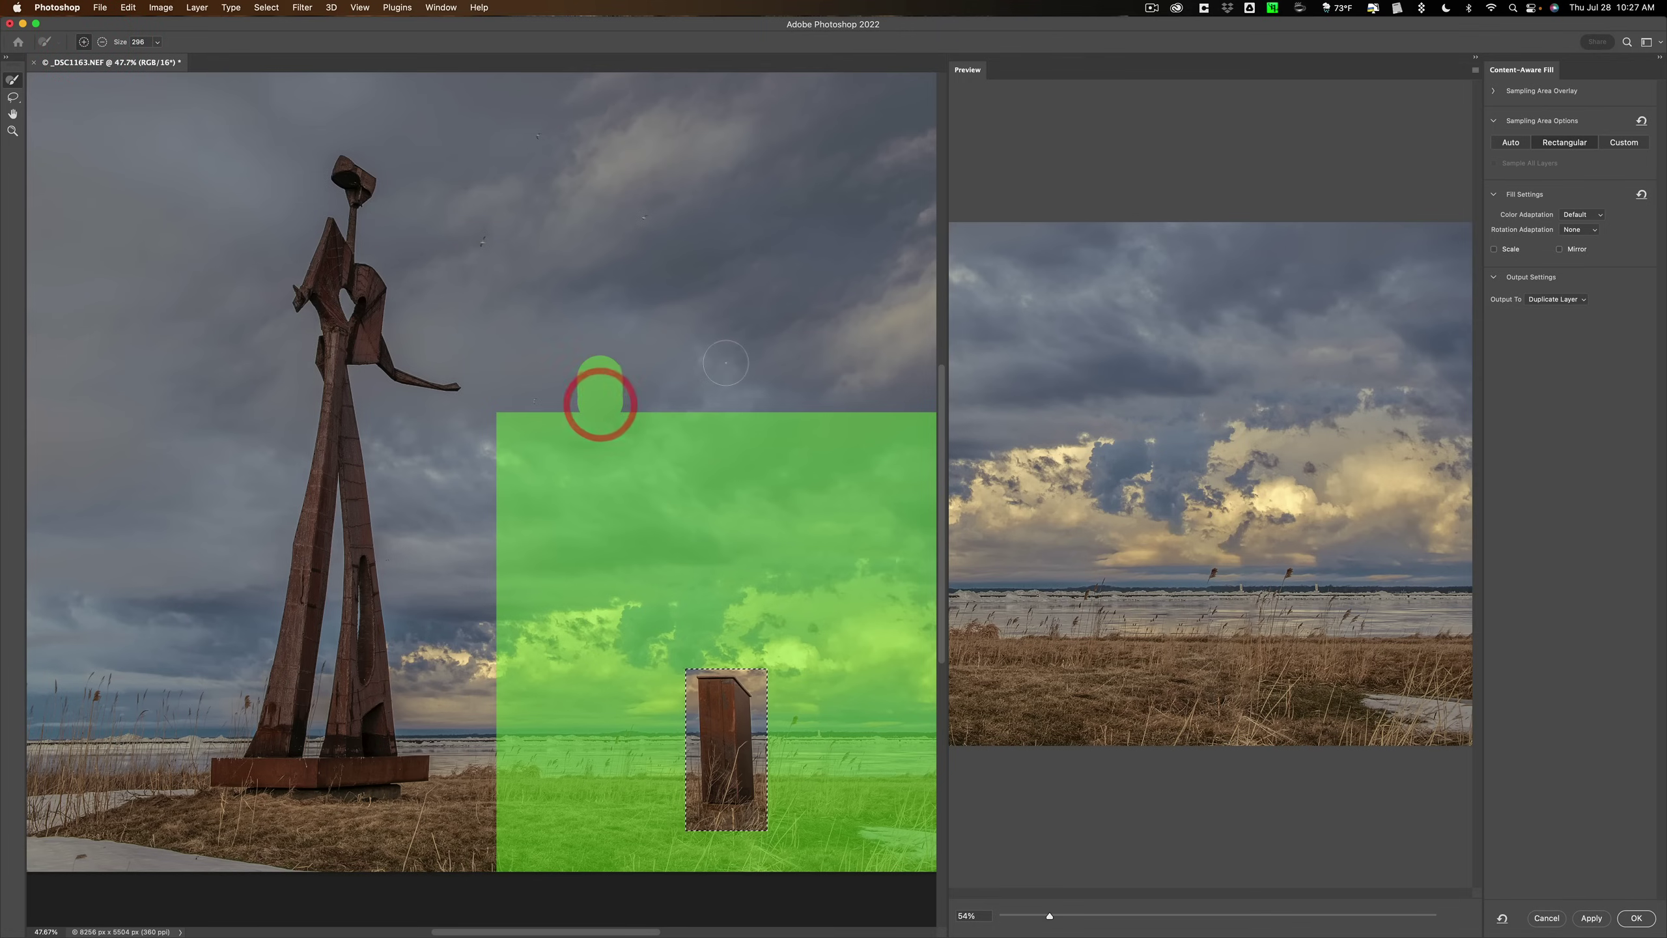
Subtract the added sky patch from the sampling area, along with a diagonal strip of reeds and ice beside the post
key(alt)
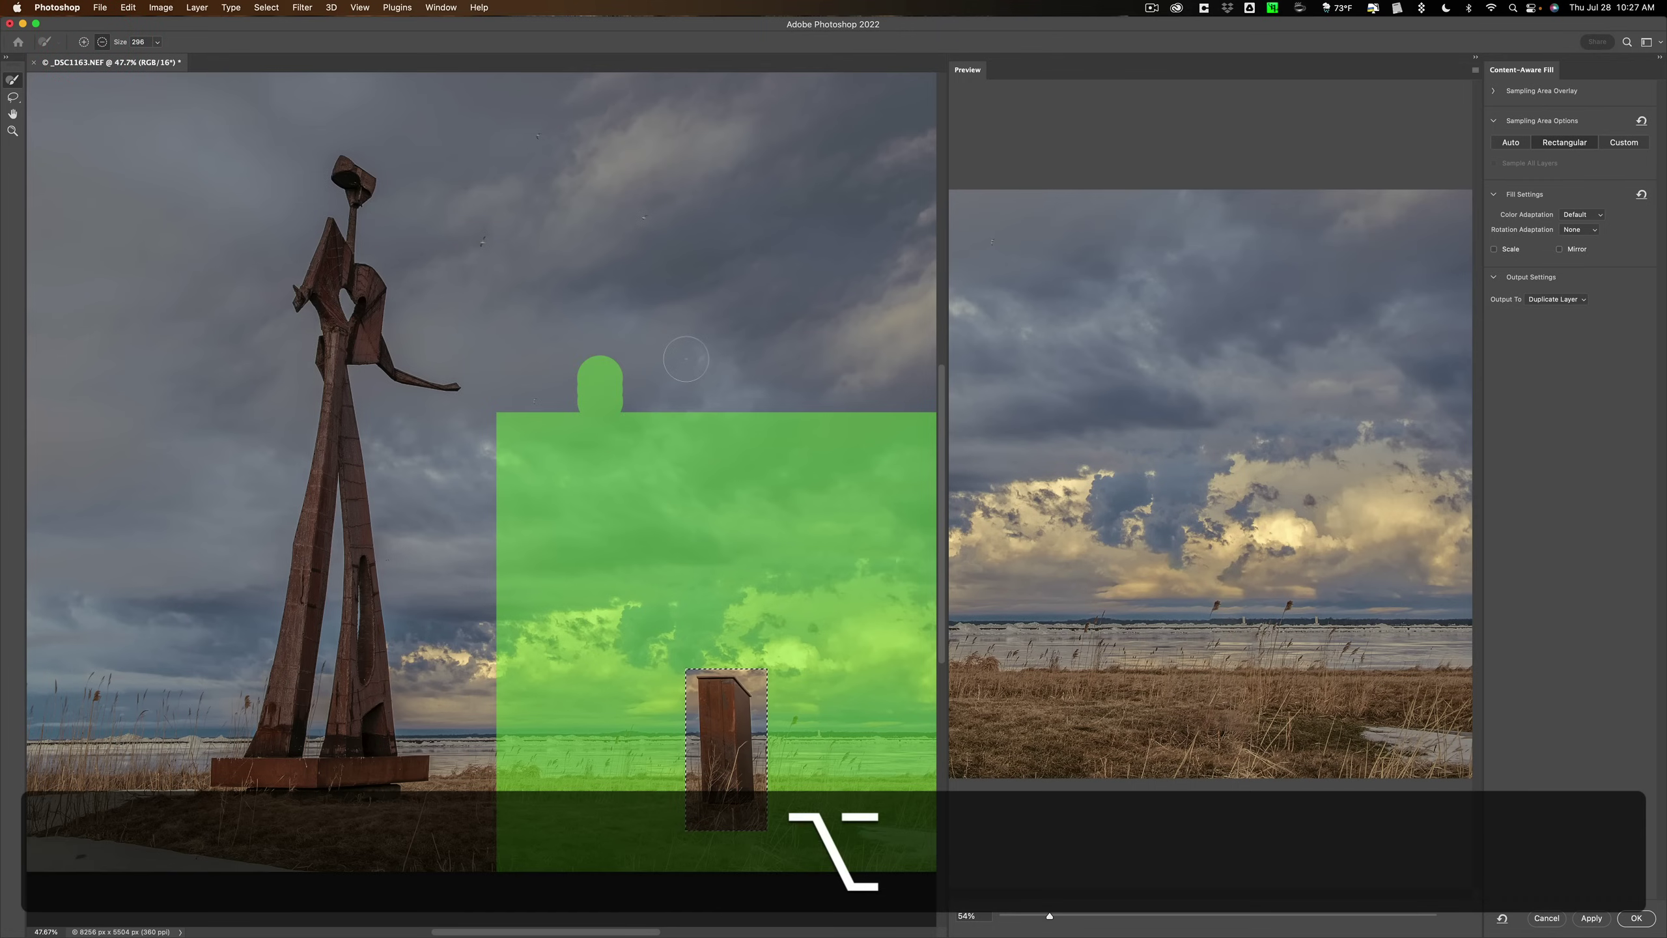
alt+click(601, 376)
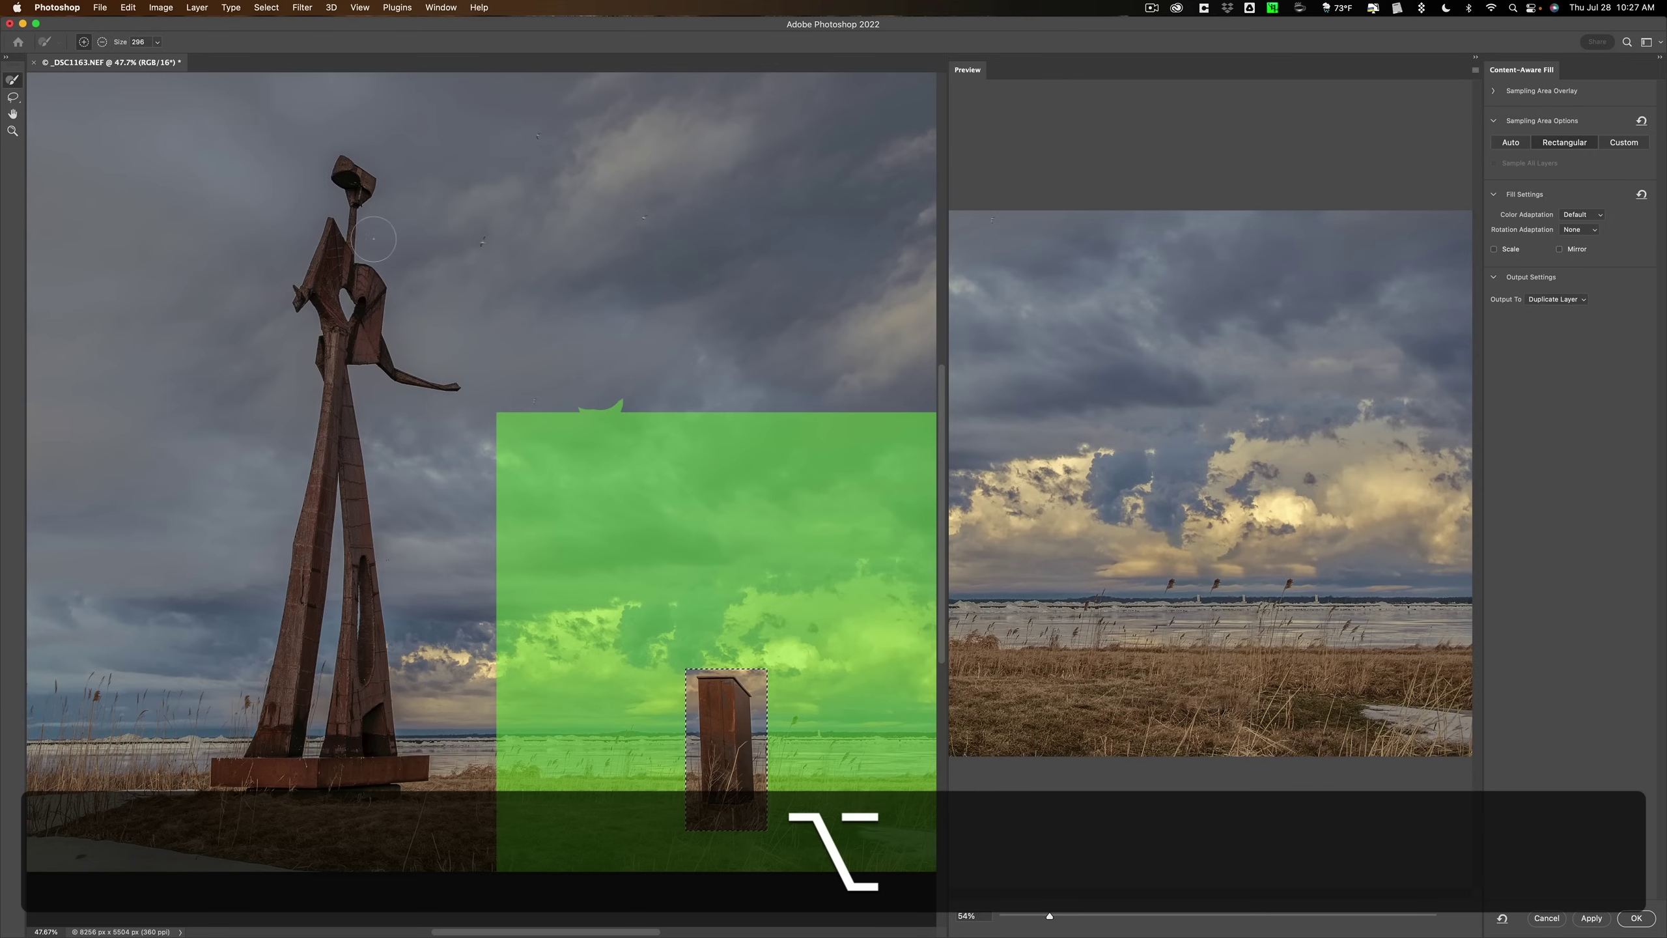
key(alt)
drag(824, 734, 852, 759)
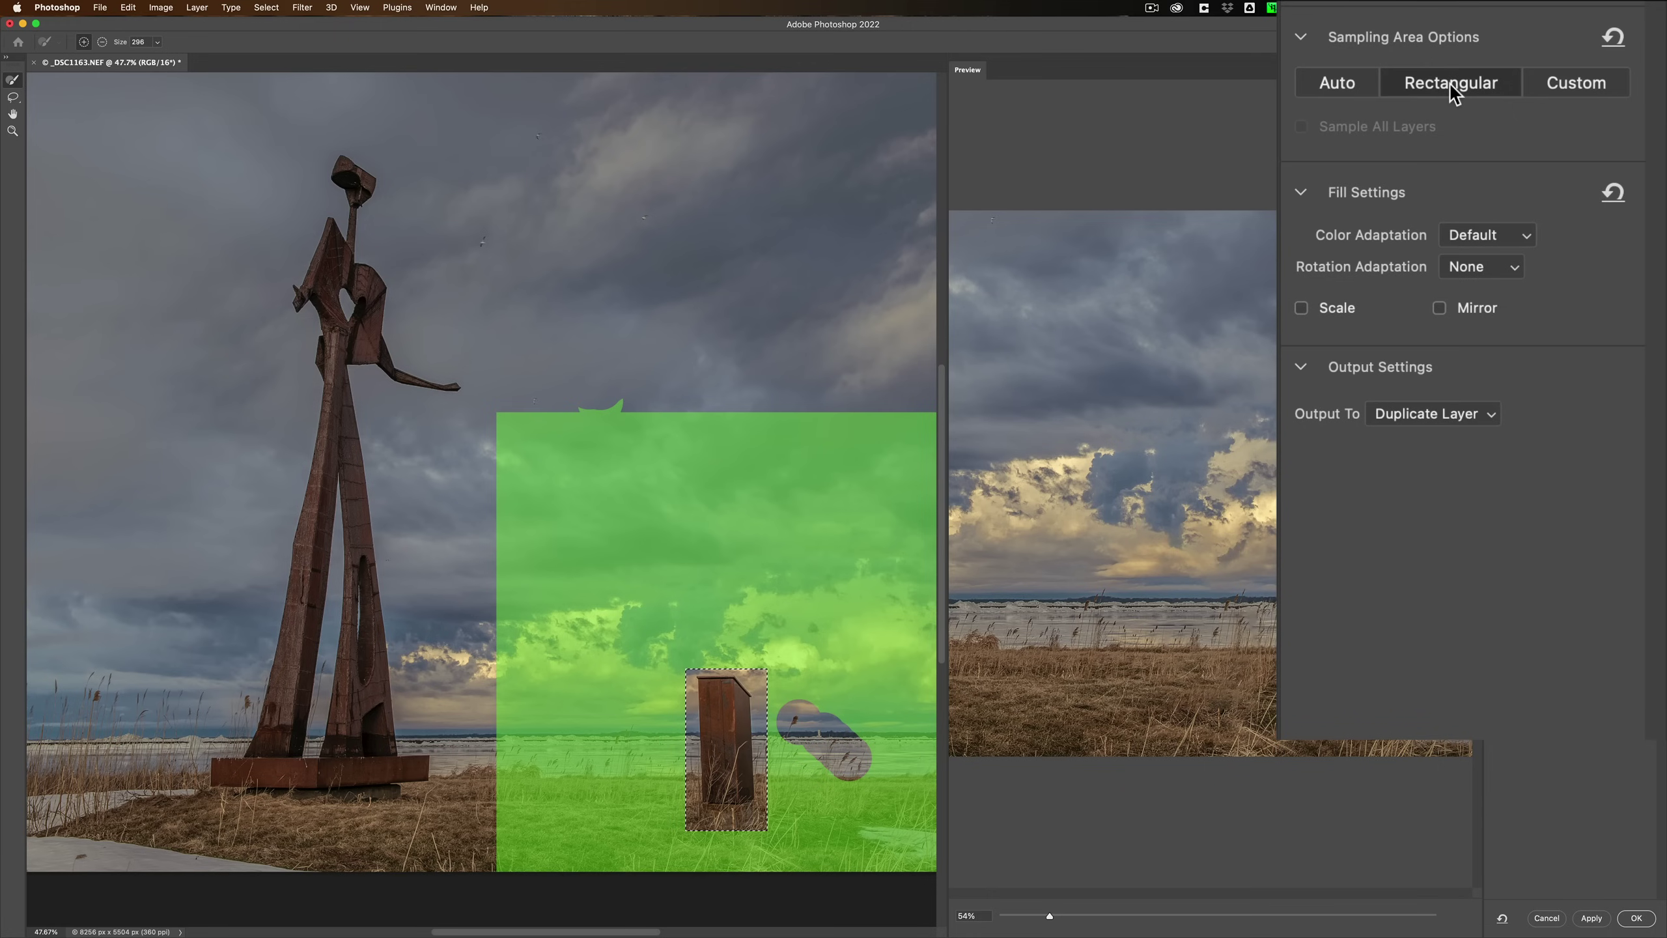
Try to switch the sampling area to Custom
click(1572, 84)
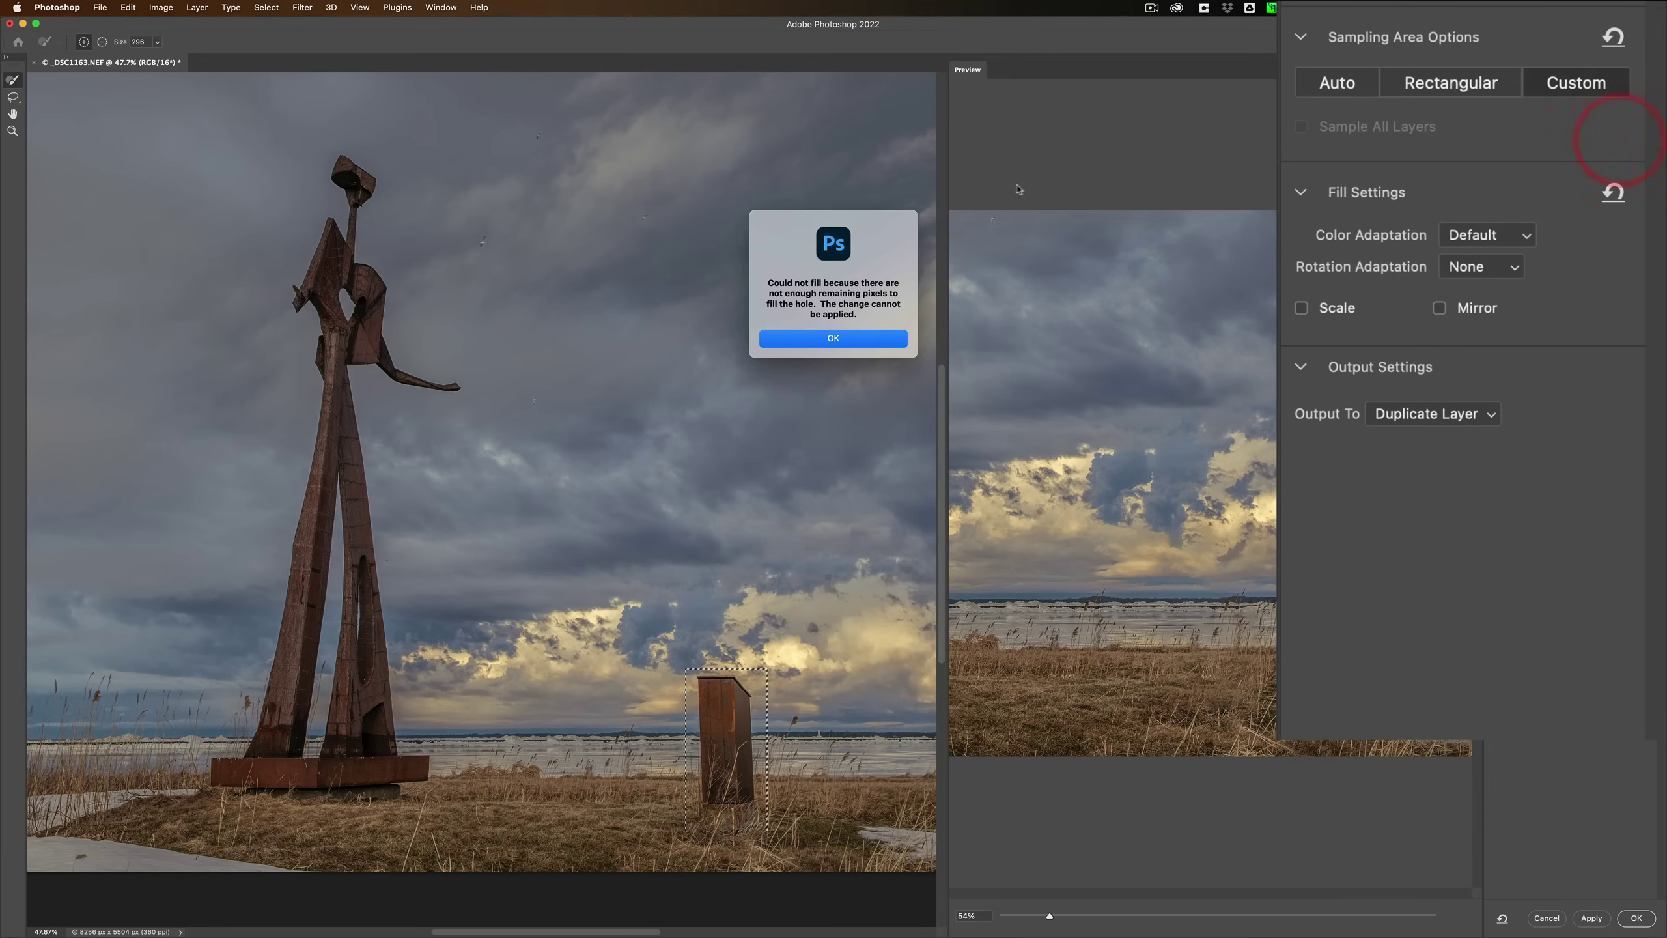
click(833, 338)
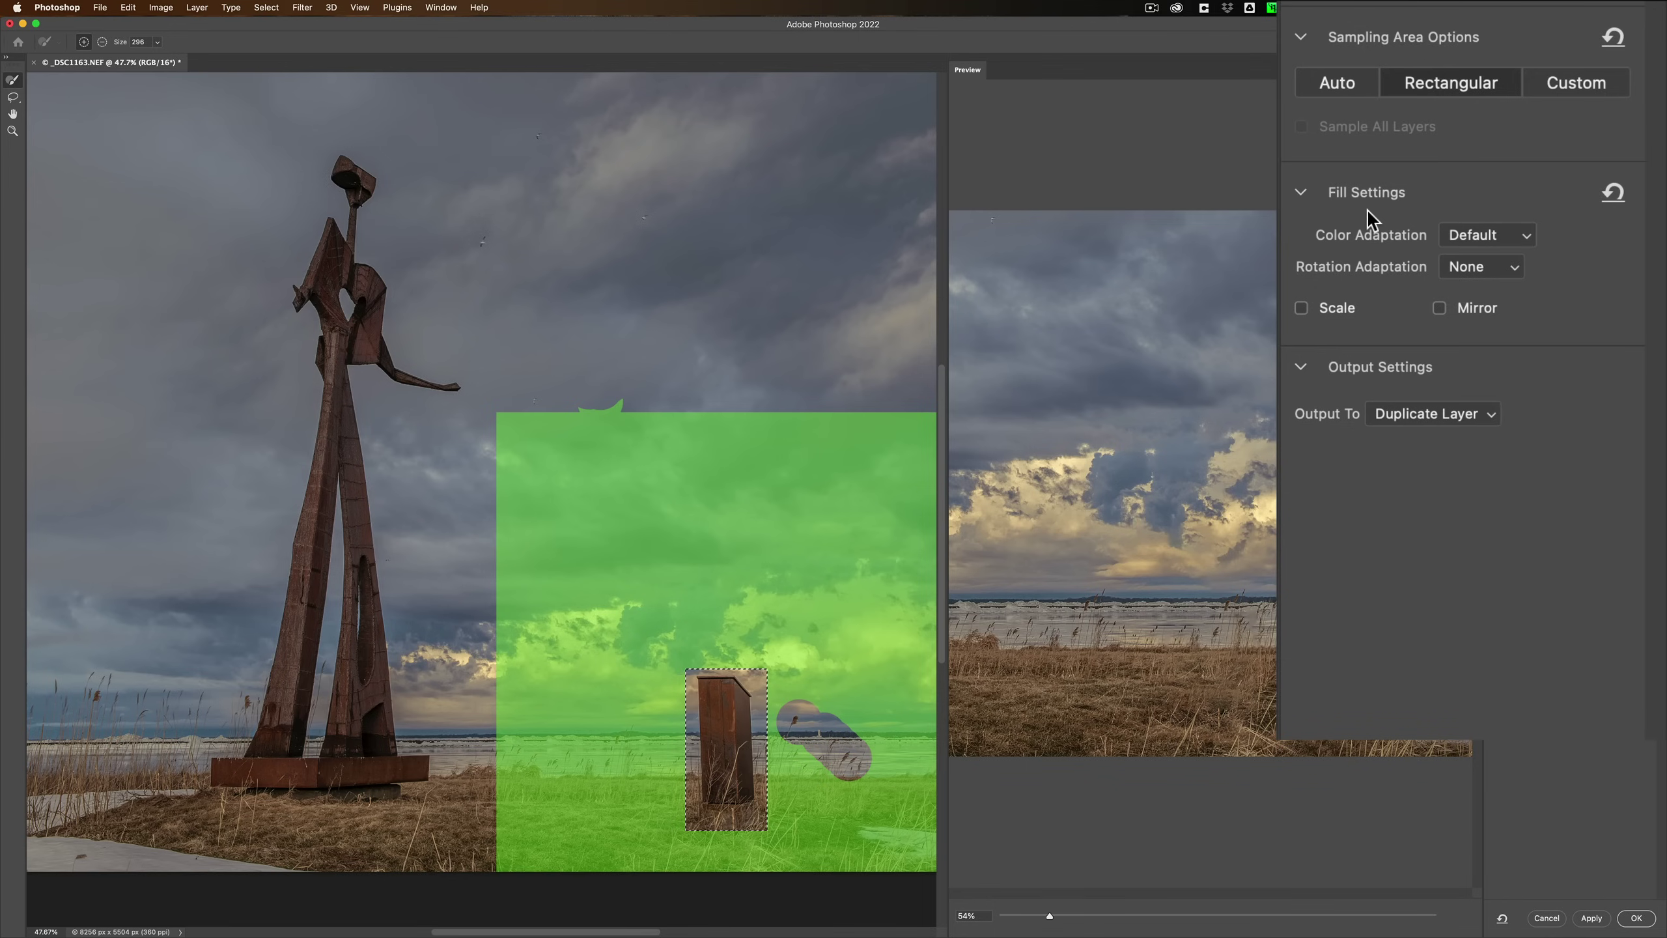
Try Color Adaptation at Very High, Default and None for the fill, and set it back to Default
click(1474, 236)
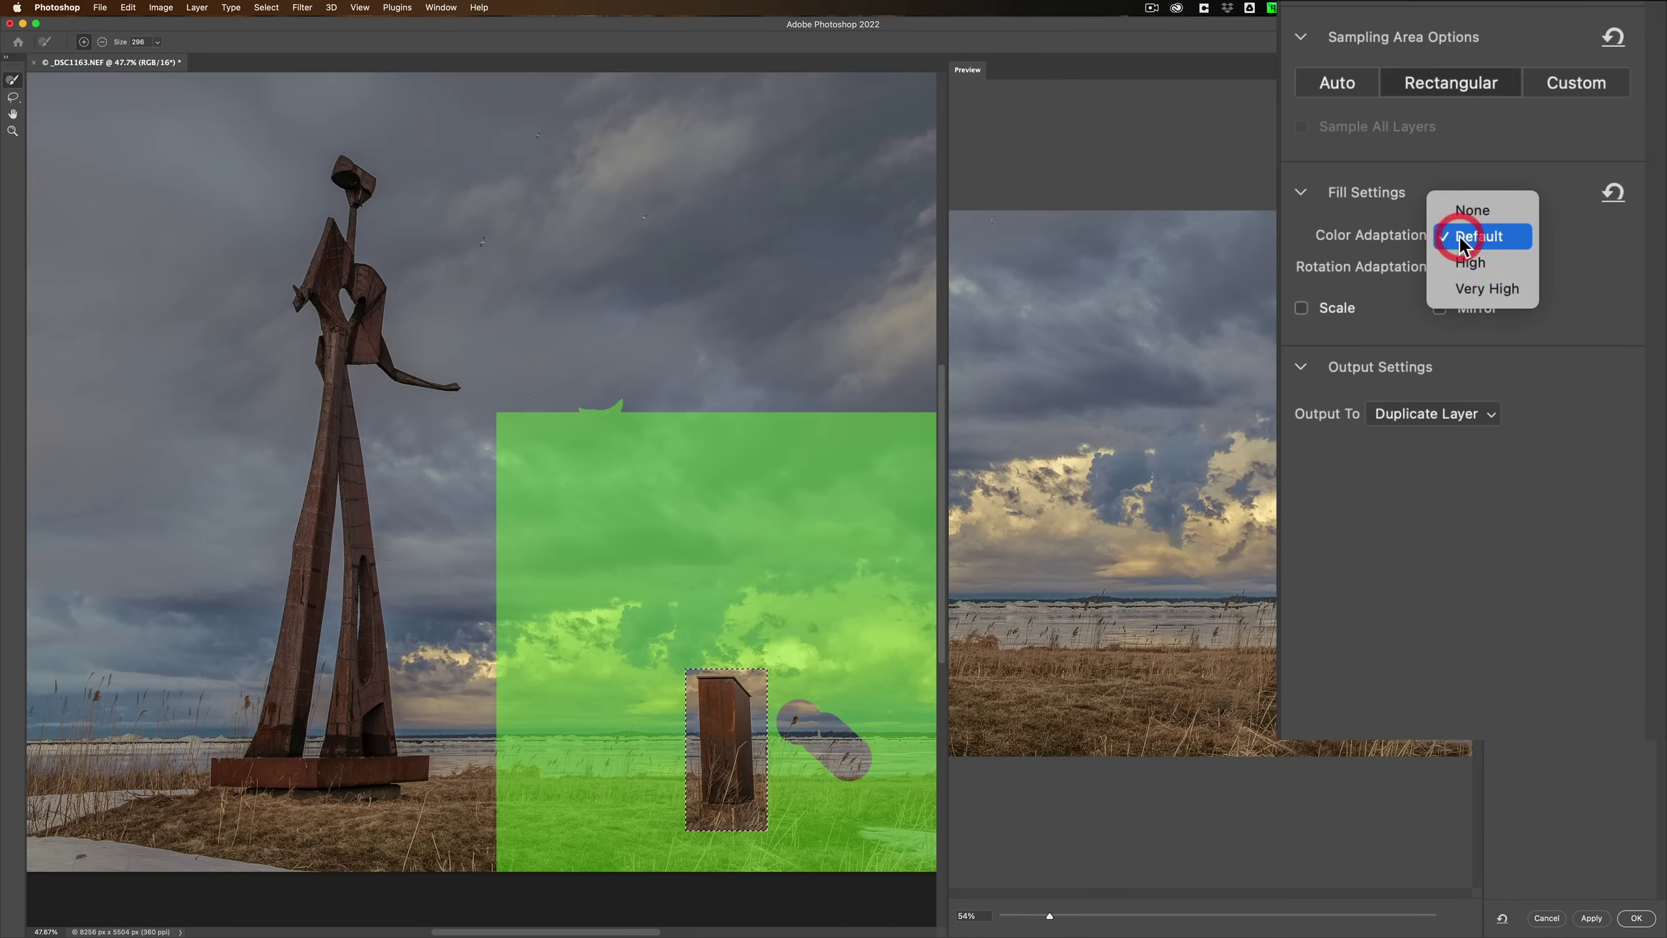
click(1499, 284)
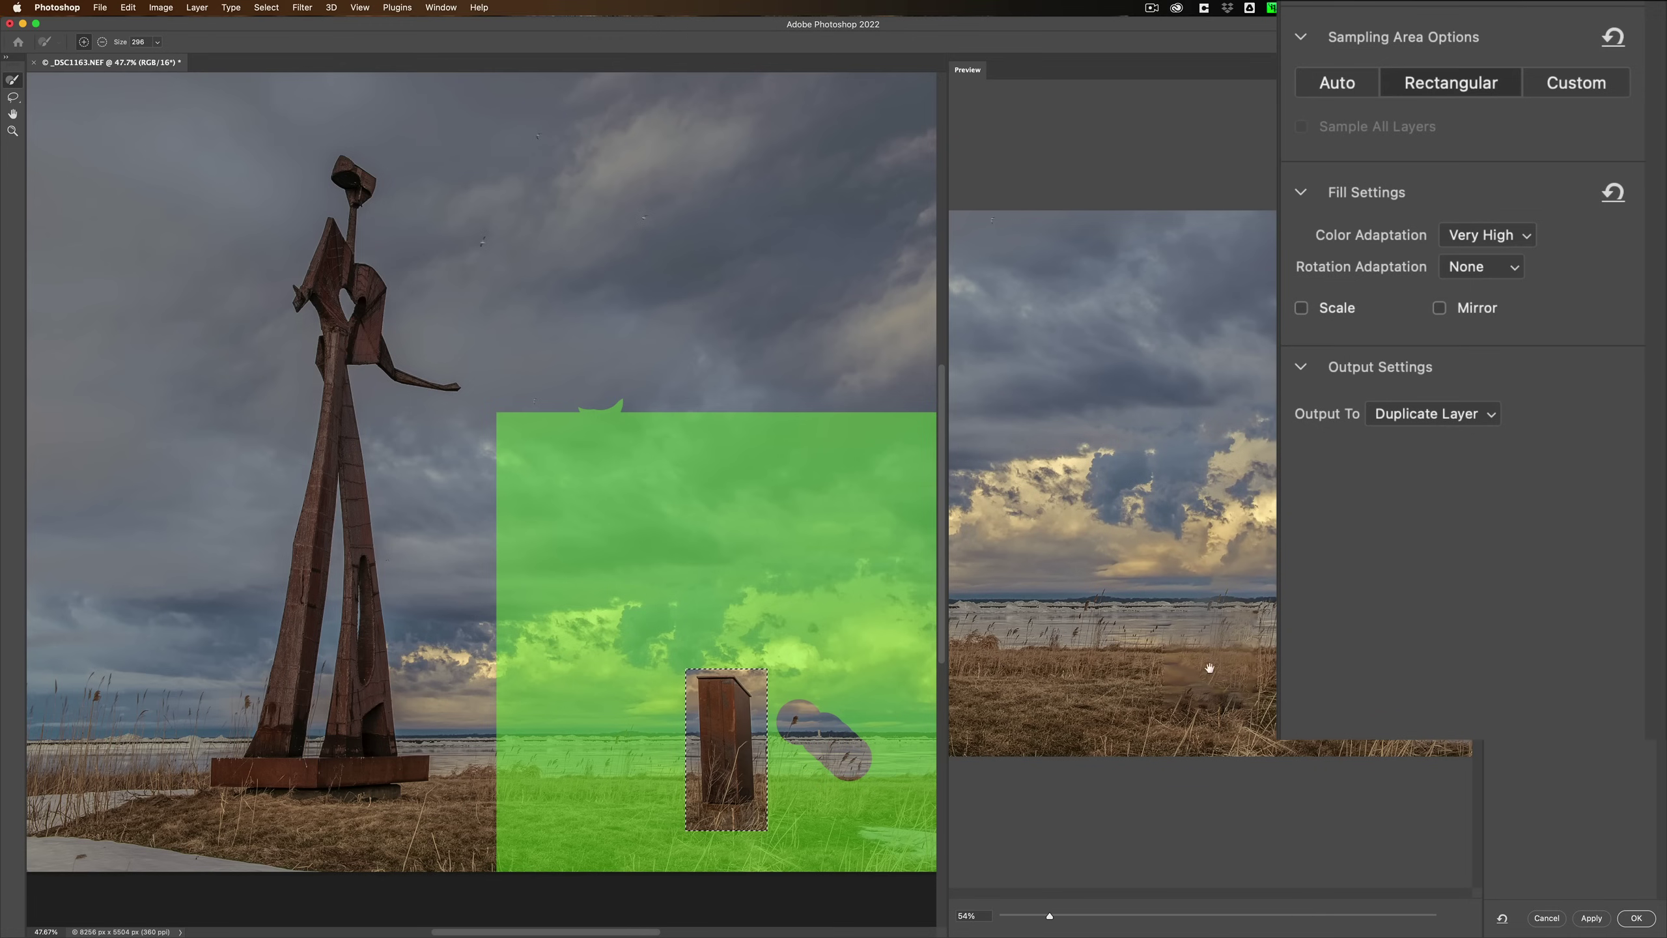
click(1487, 236)
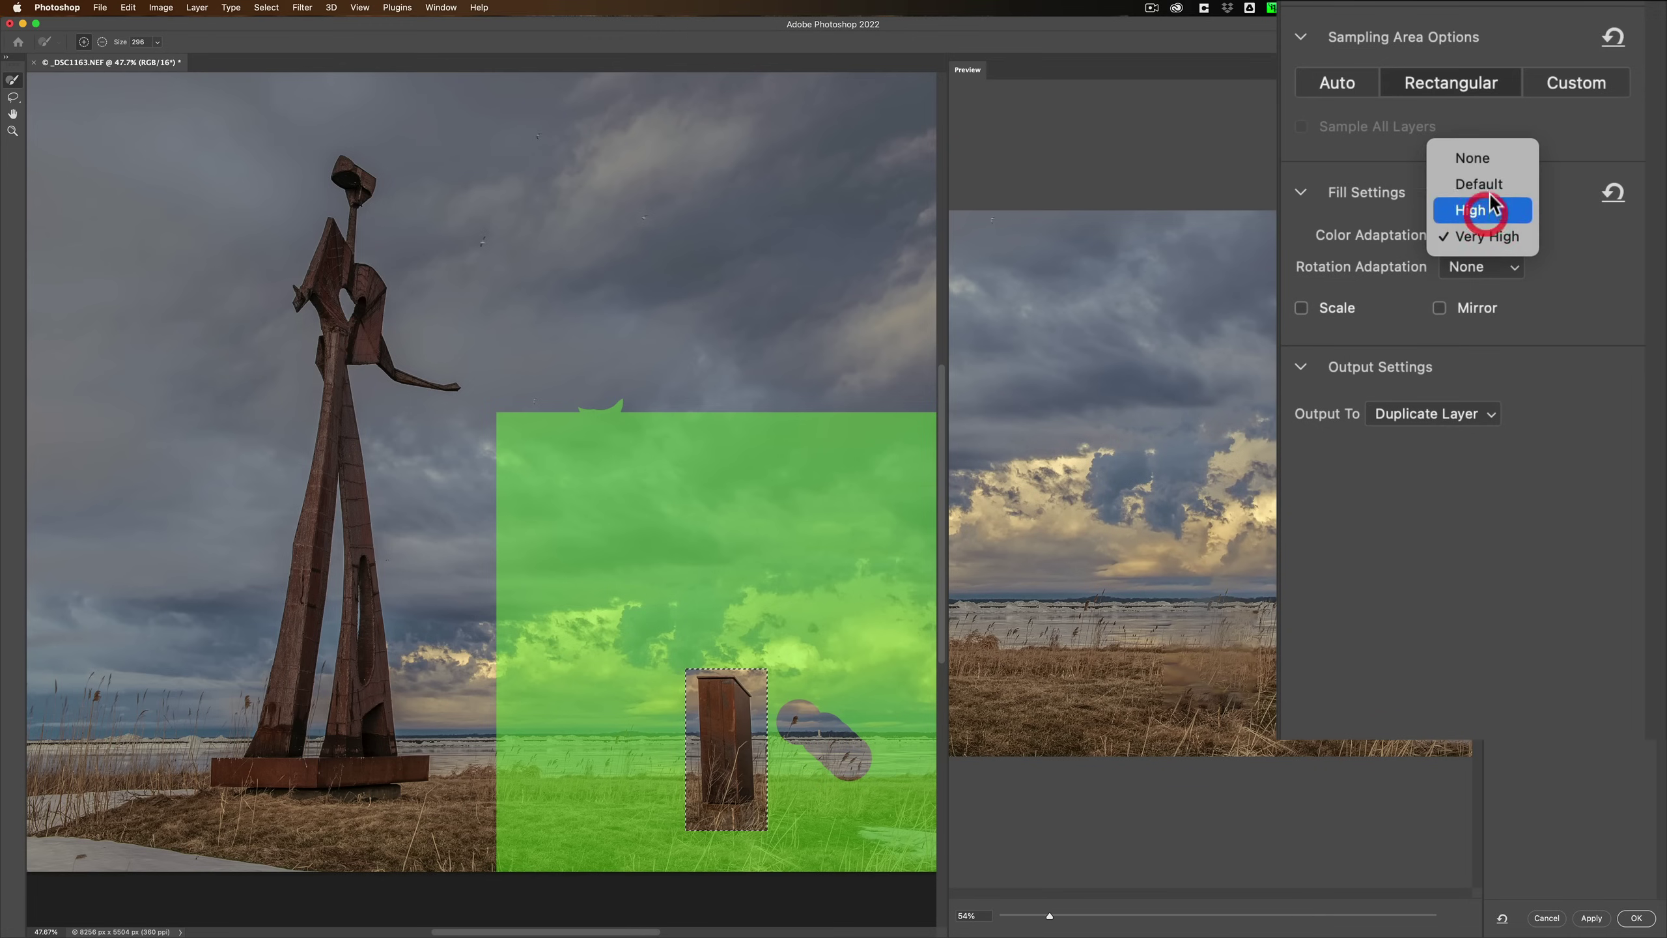
click(1497, 191)
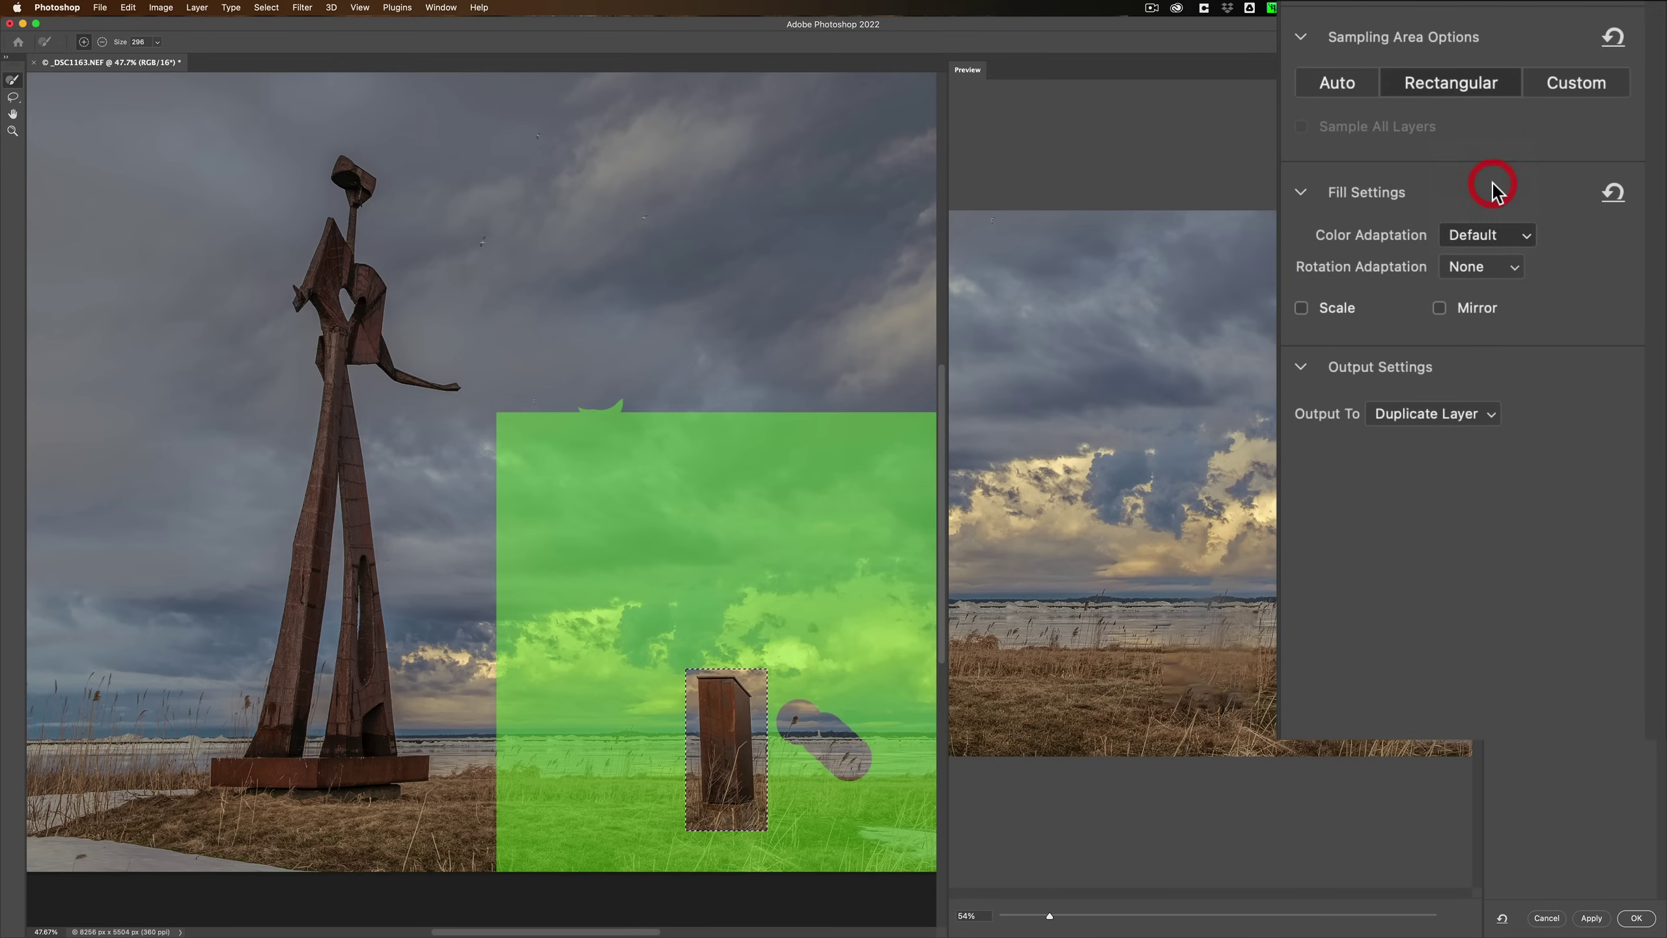
click(1480, 224)
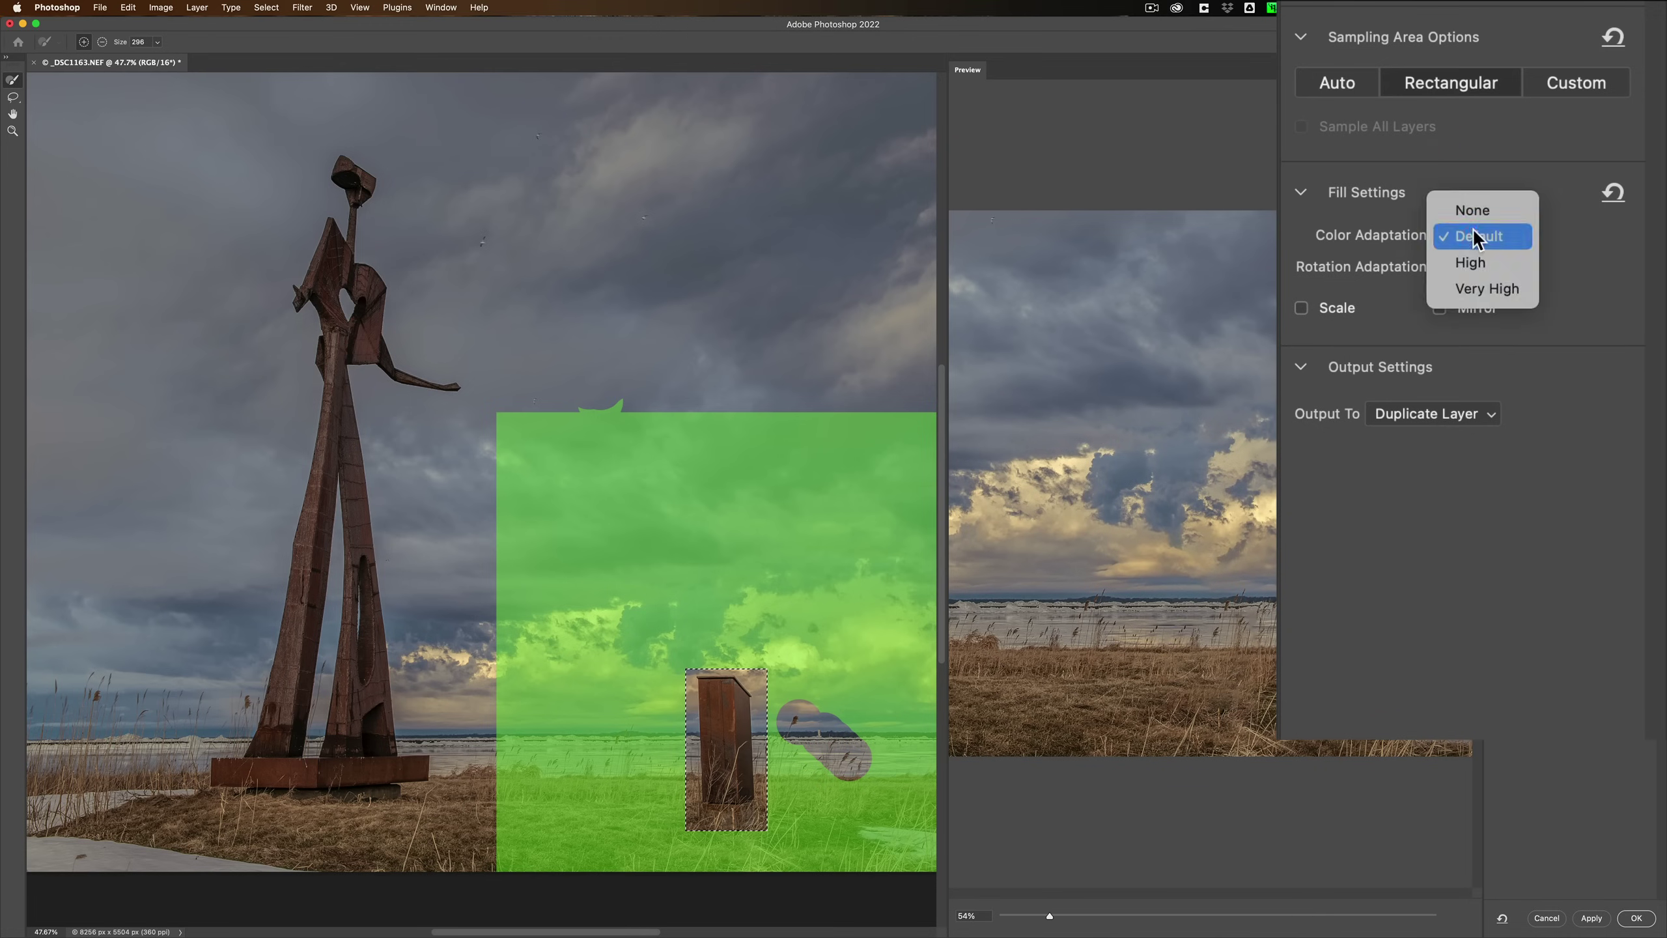
click(1475, 209)
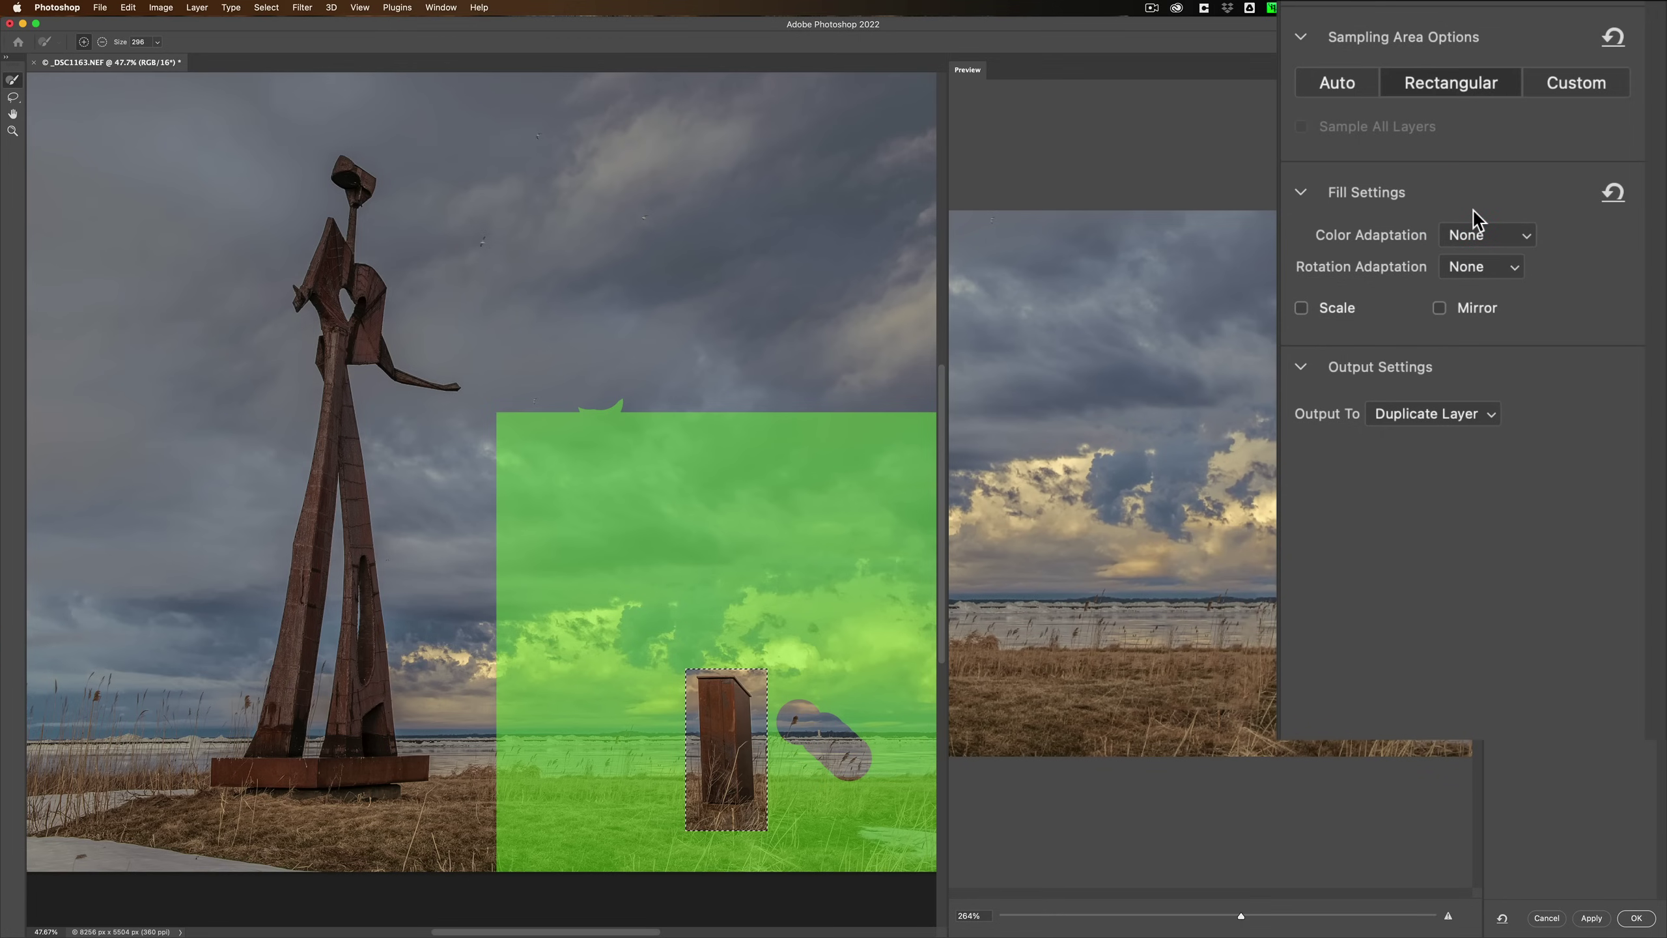
click(1515, 236)
click(1518, 258)
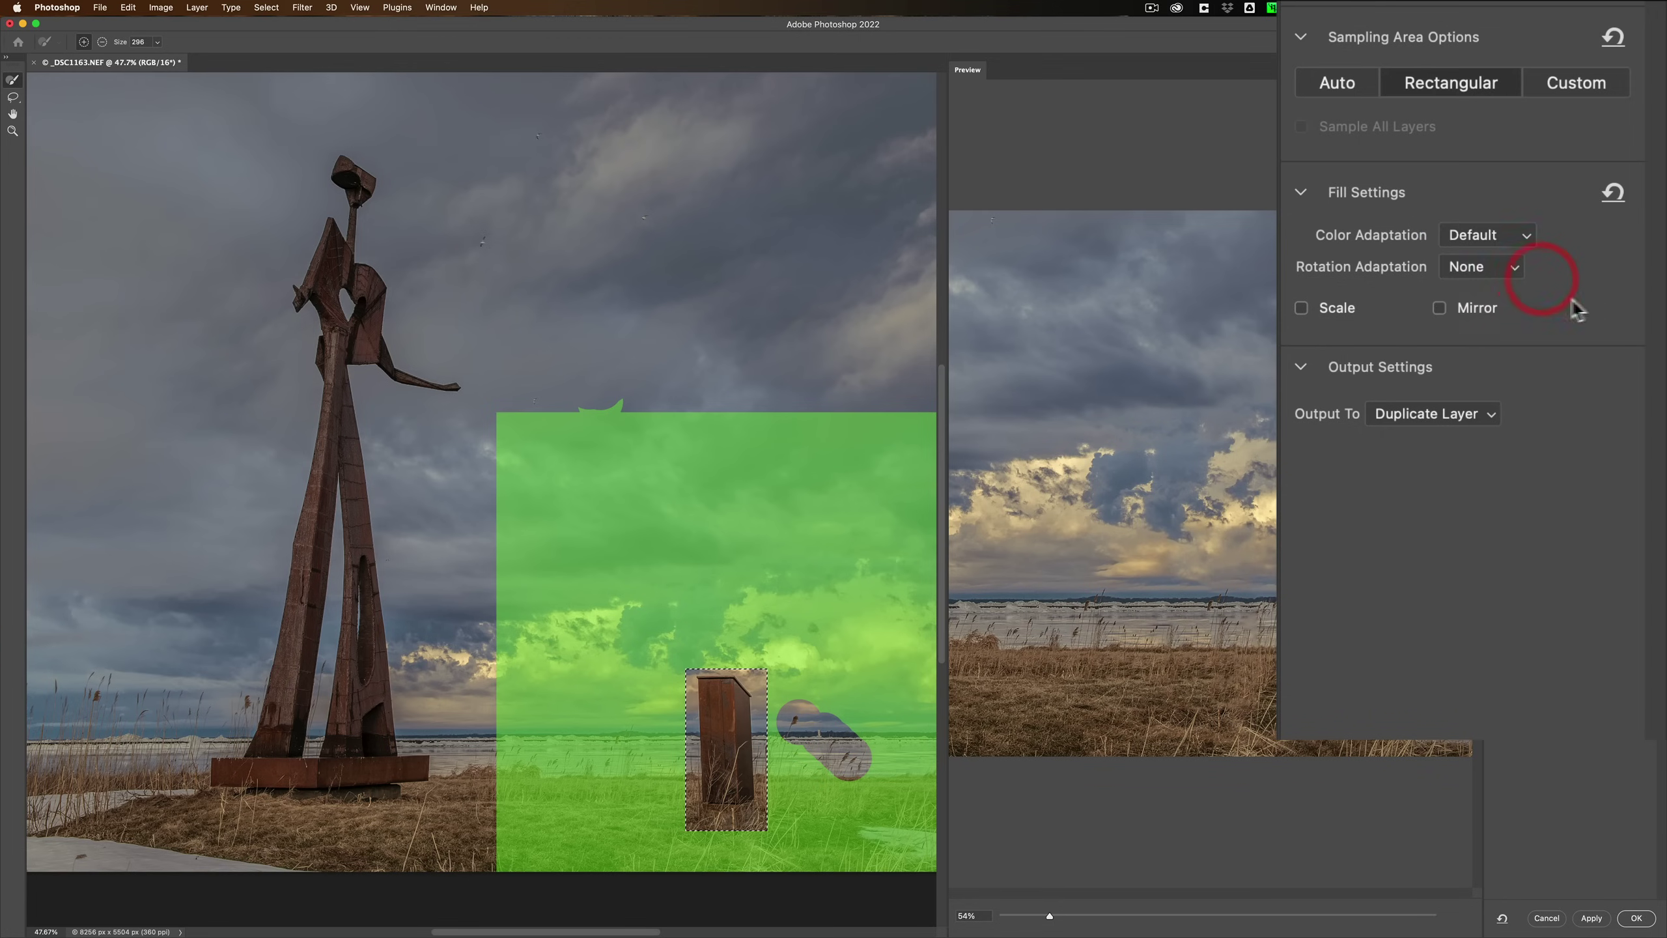
Try Rotation Adaptation at Low and Full for the fill, and set it back to None
click(1513, 268)
click(1498, 296)
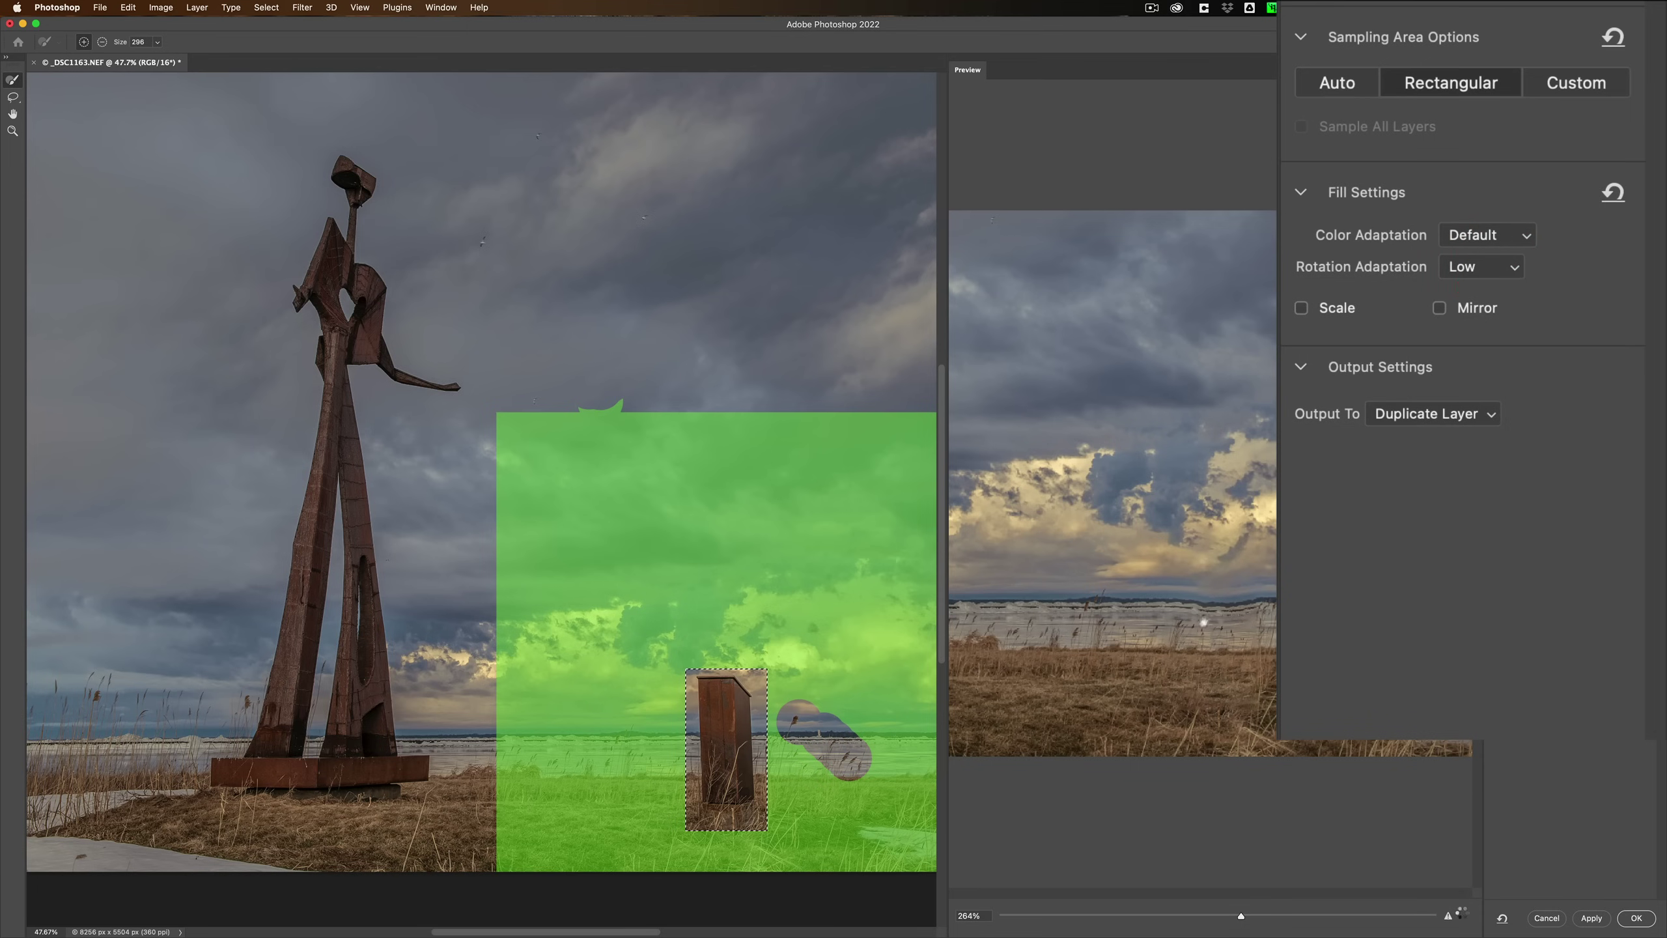
click(1507, 269)
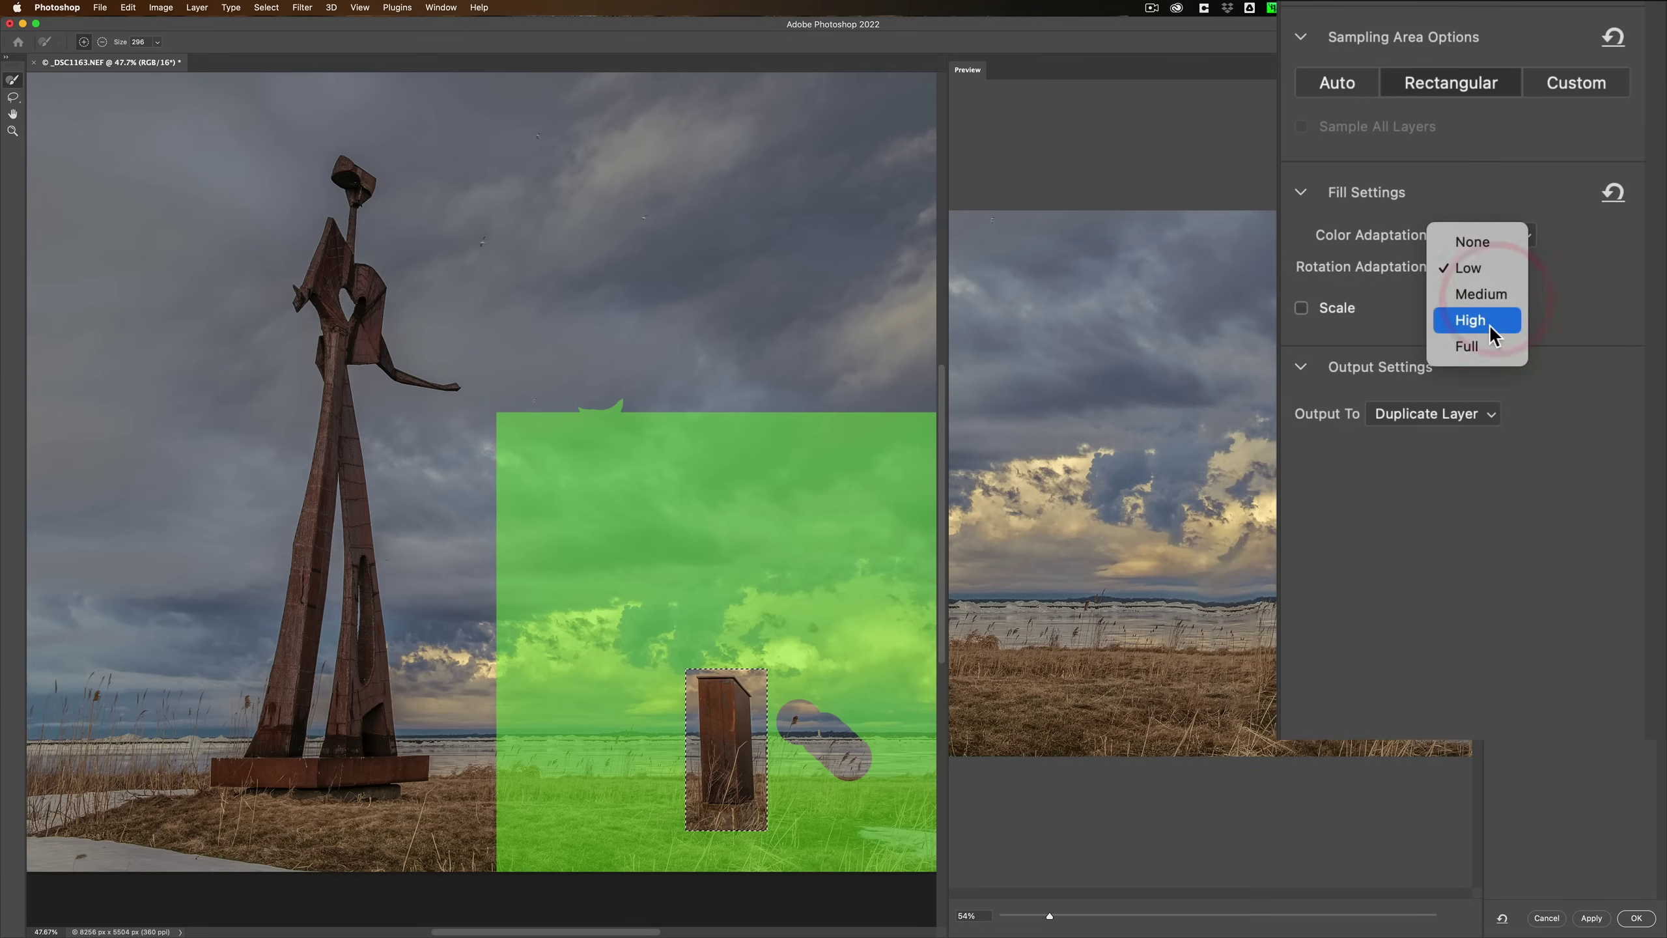
click(1488, 346)
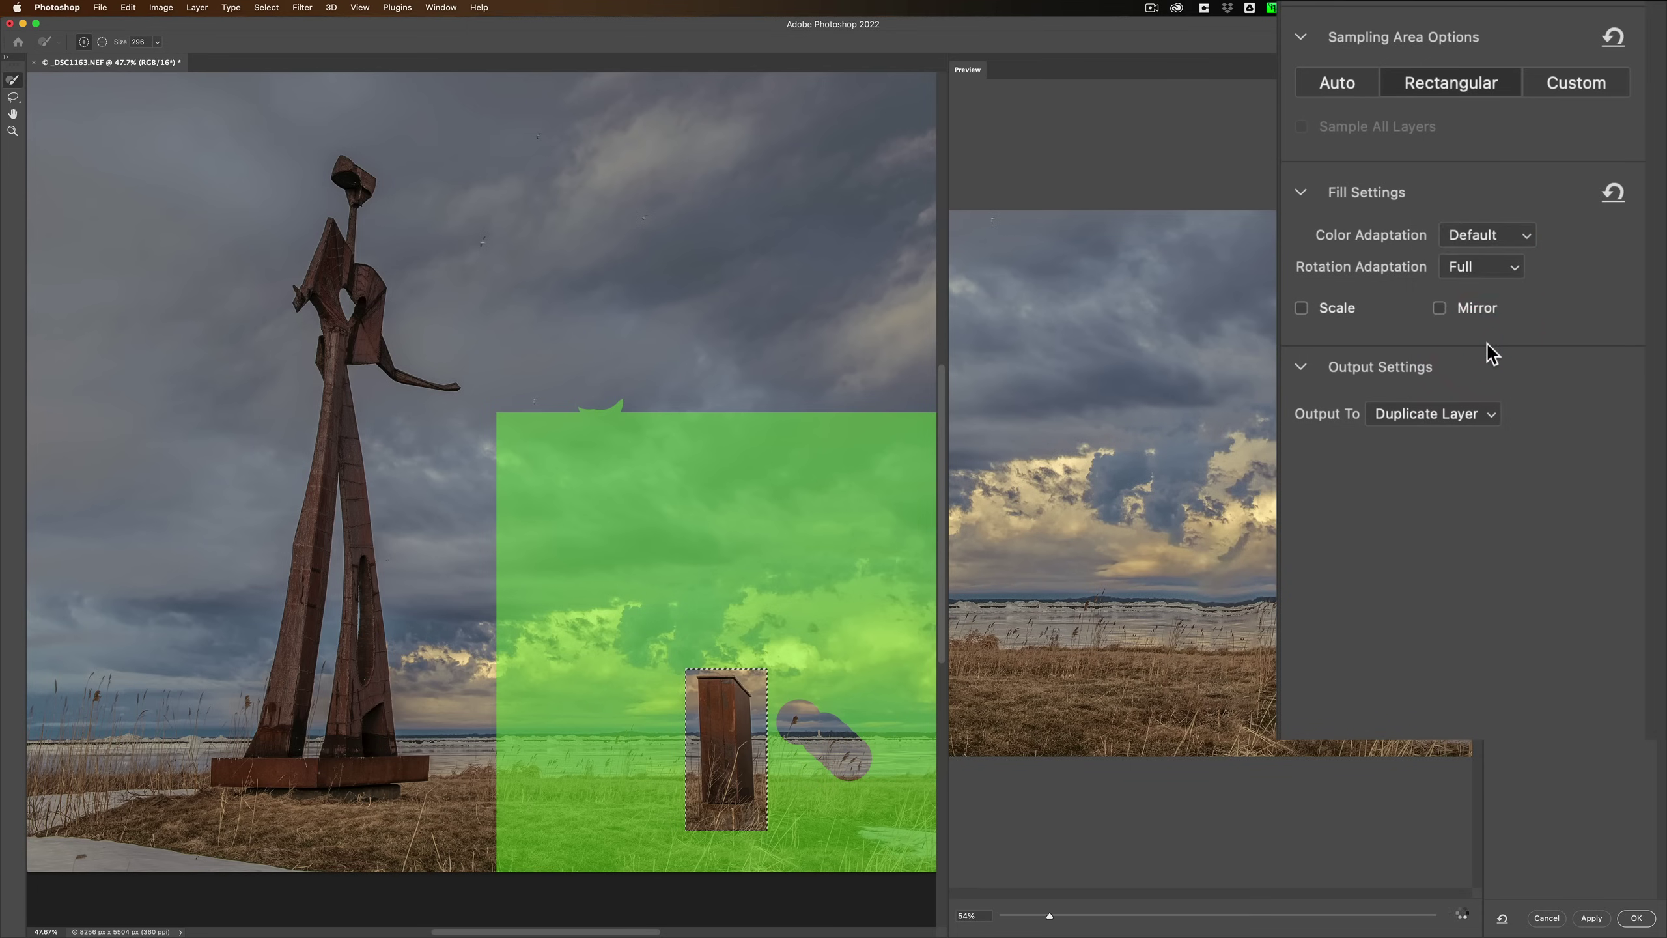
click(1503, 235)
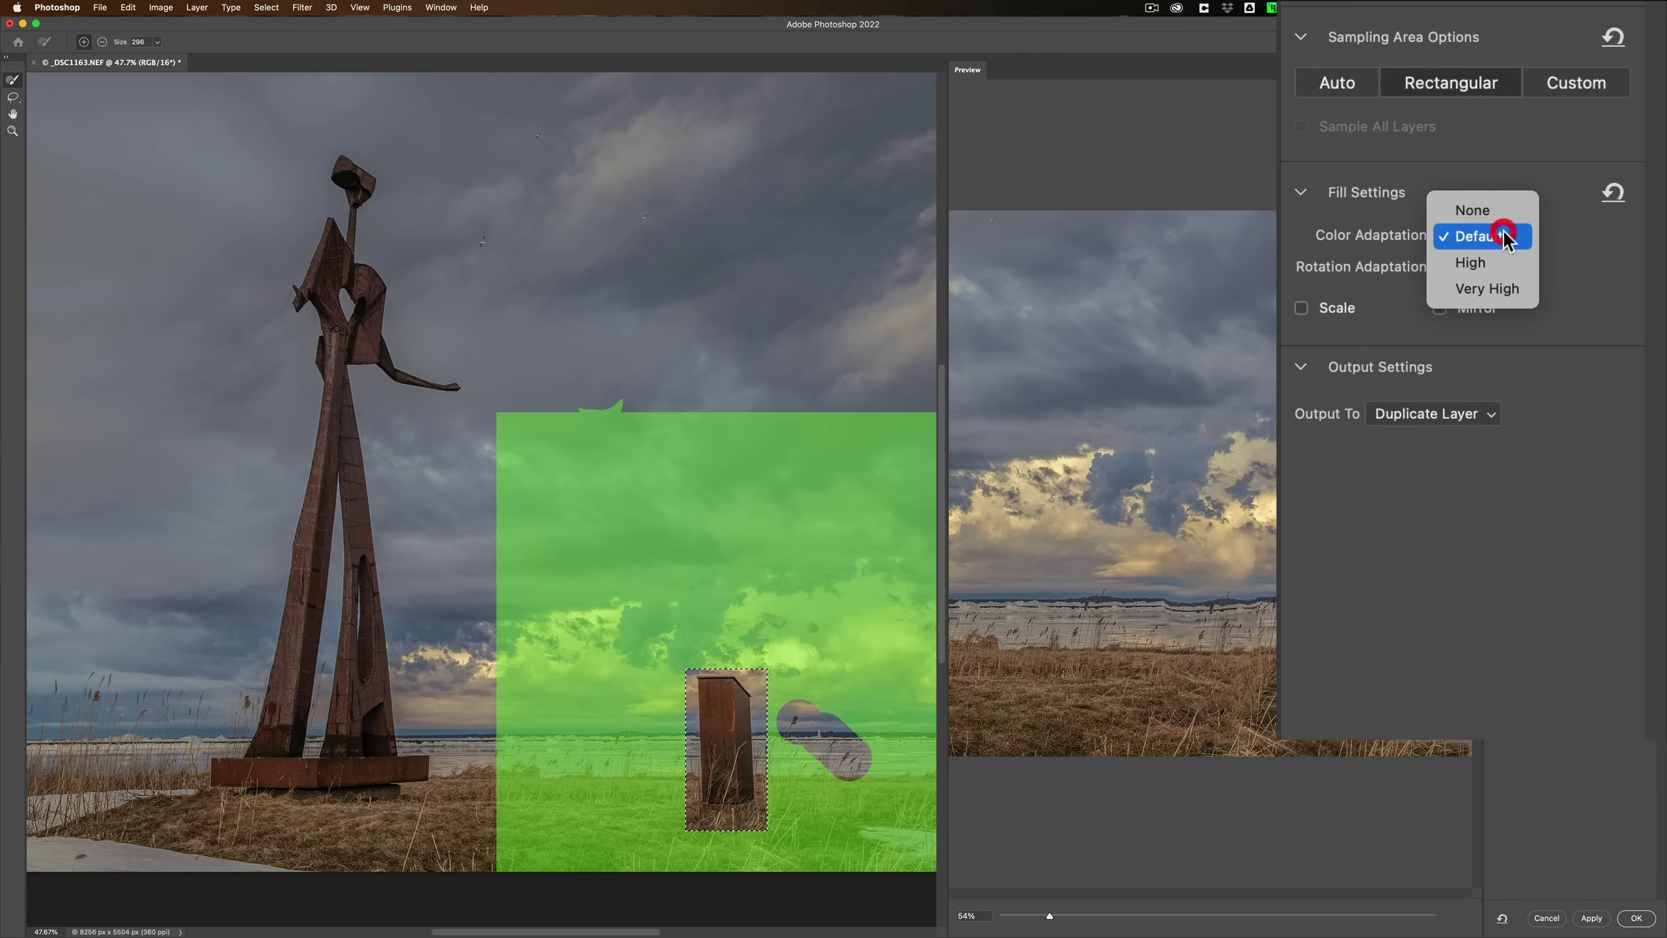
click(1585, 269)
click(1510, 269)
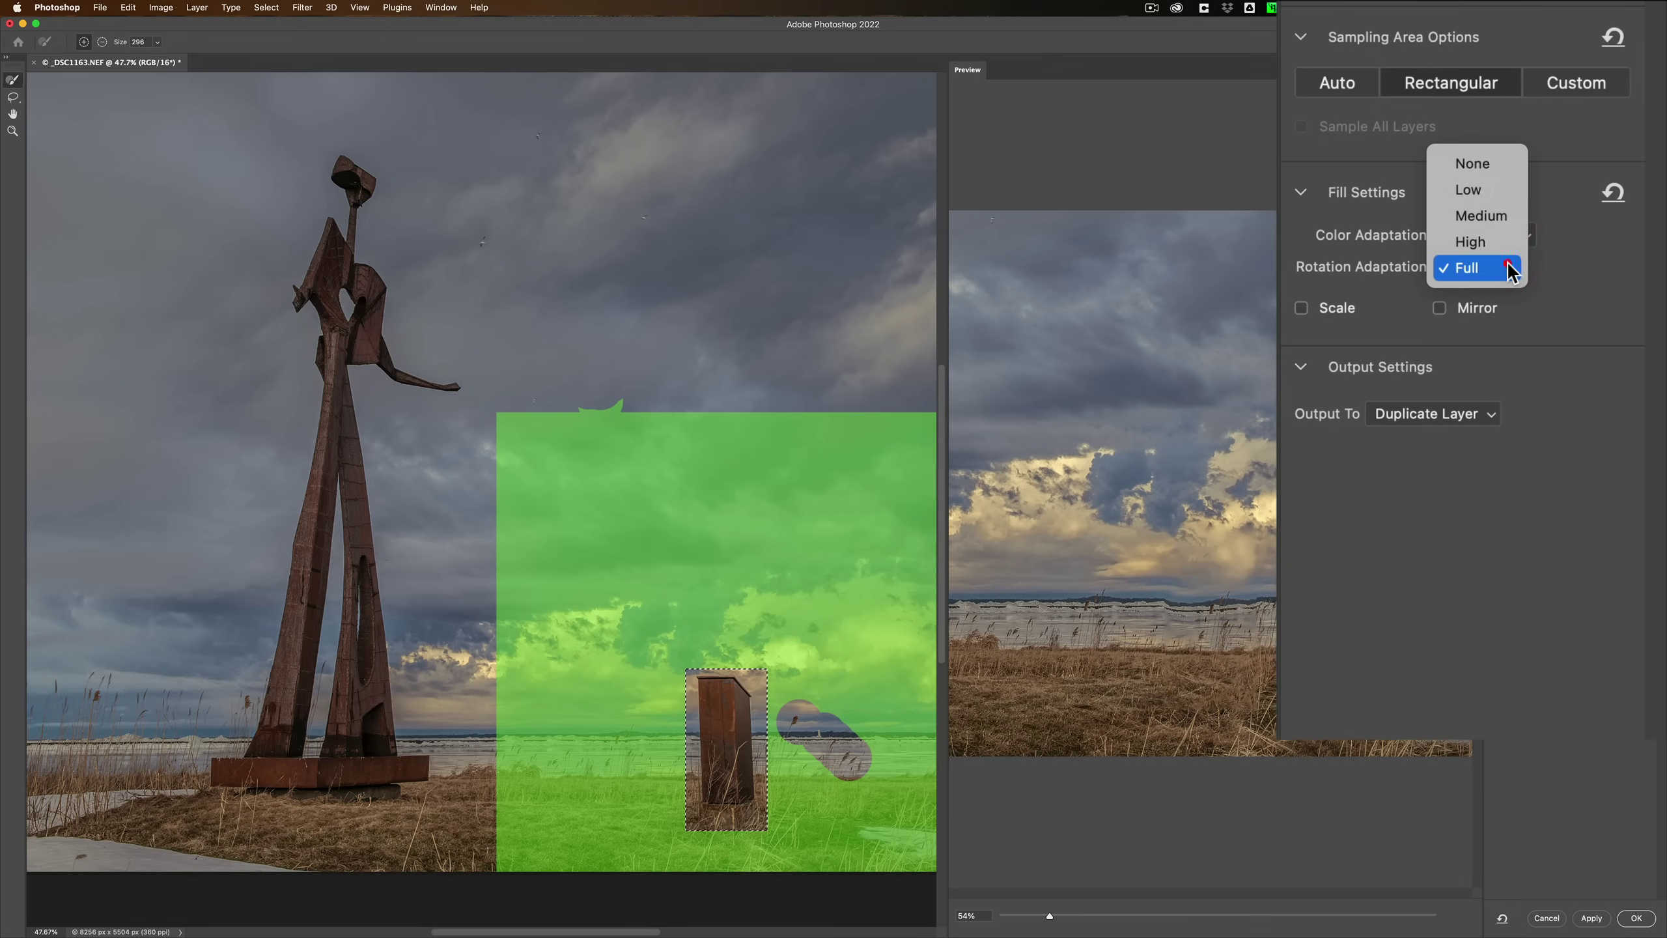
click(1474, 164)
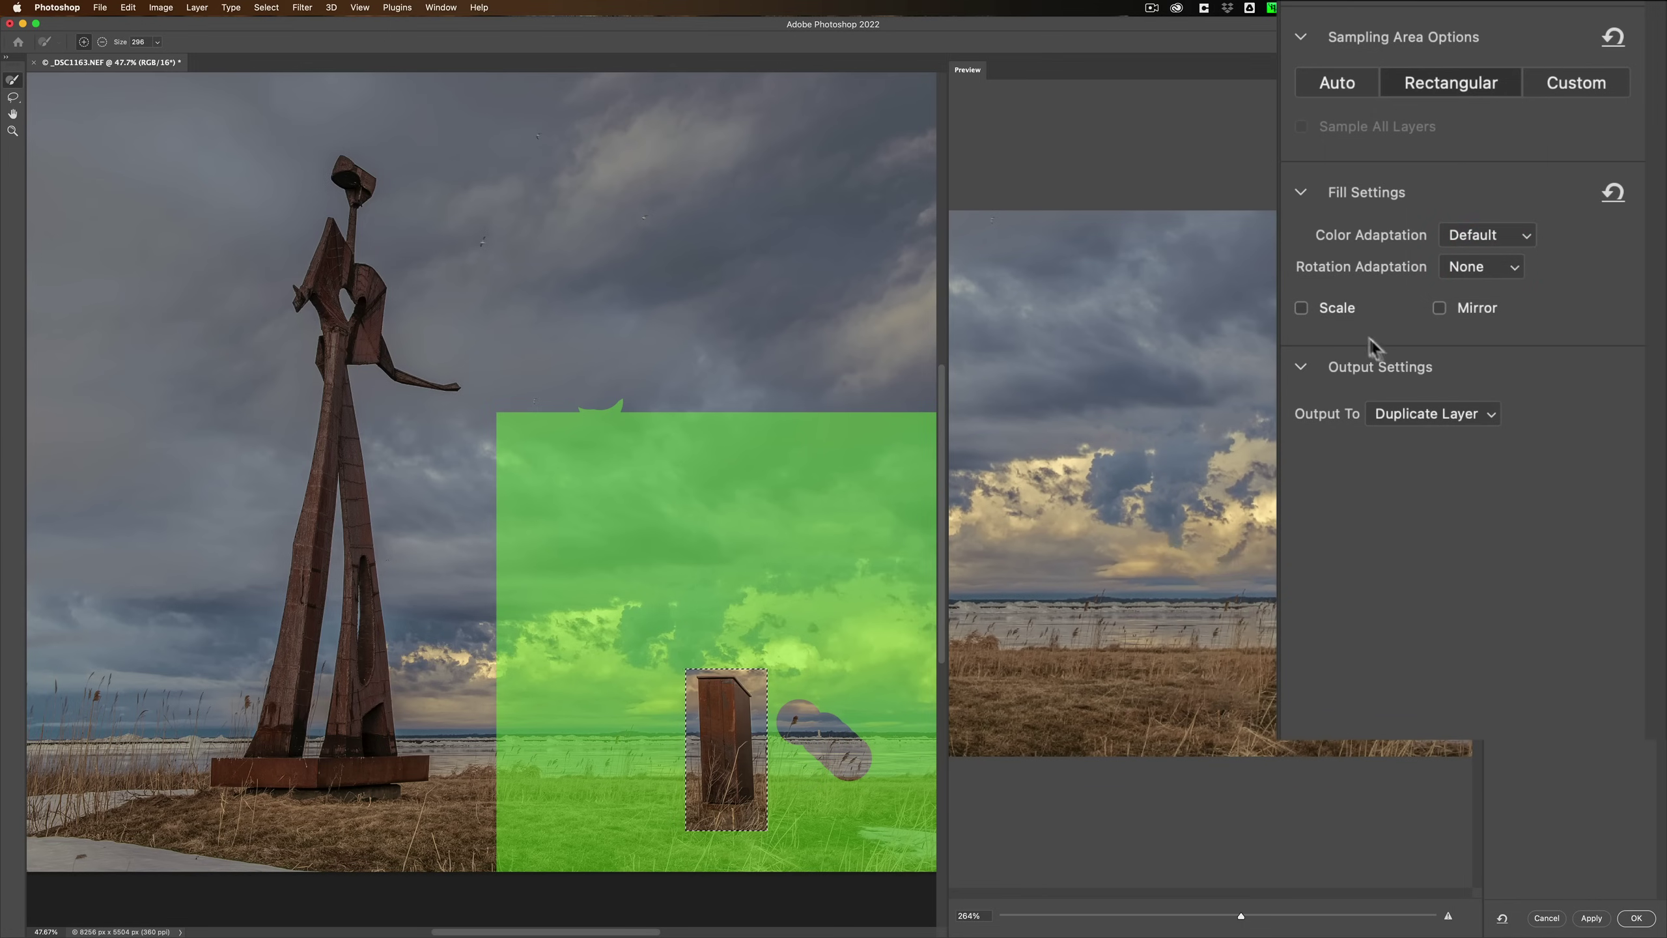
Try the Scale and Mirror fill options one at a time, turning each off again
click(1300, 309)
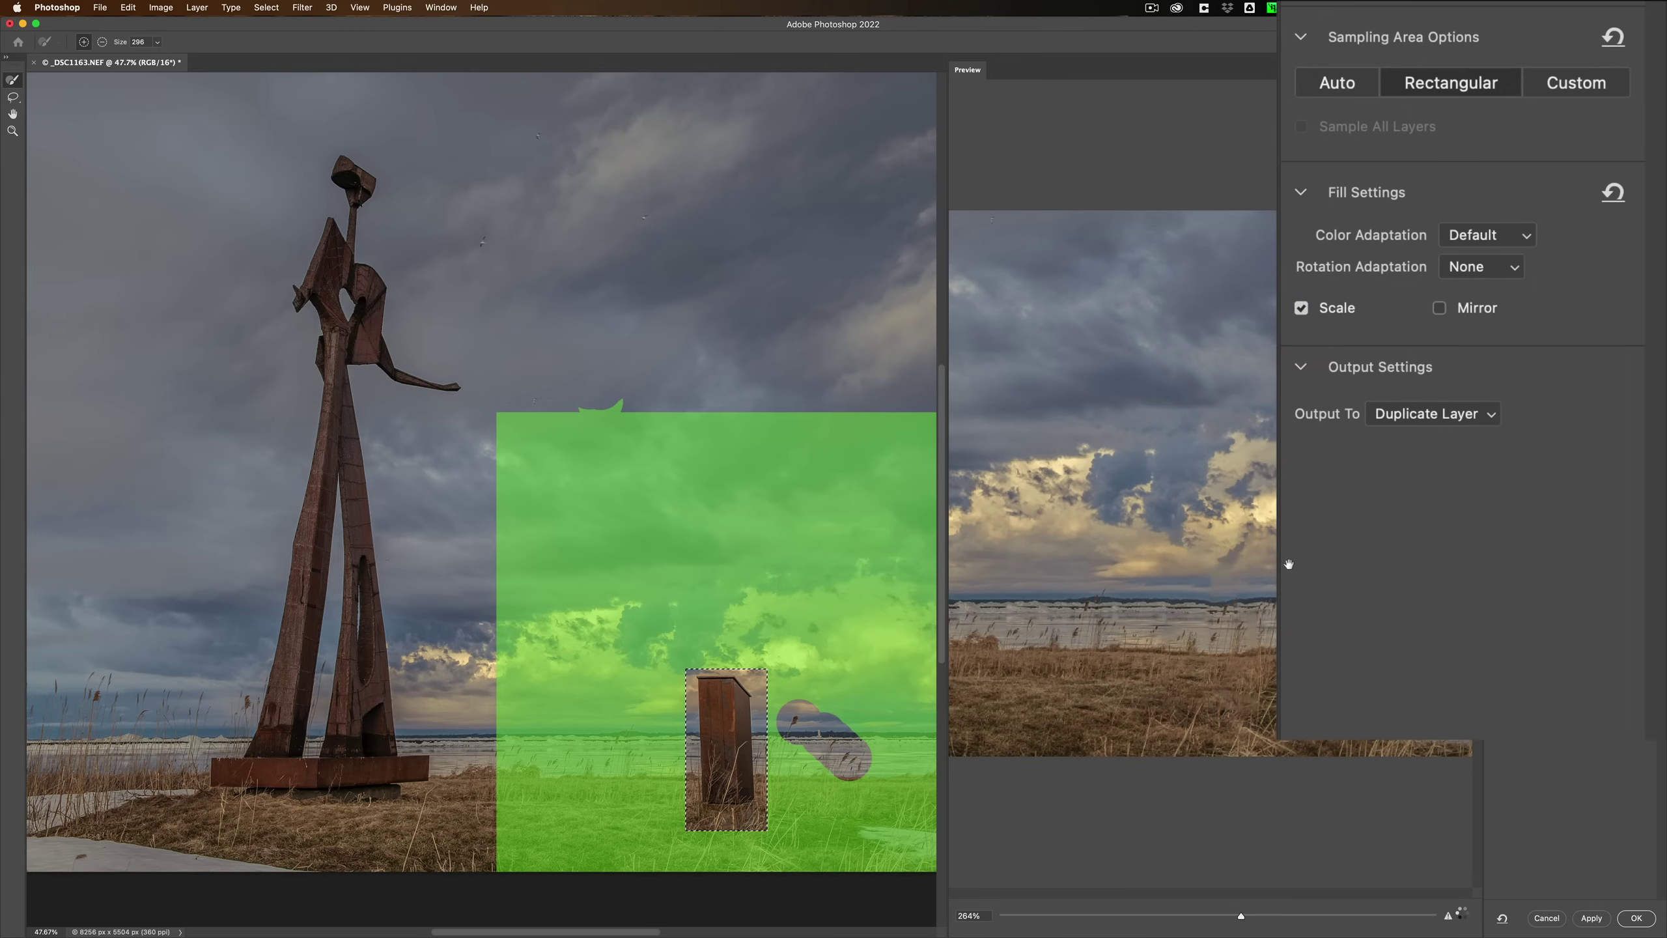
click(1302, 308)
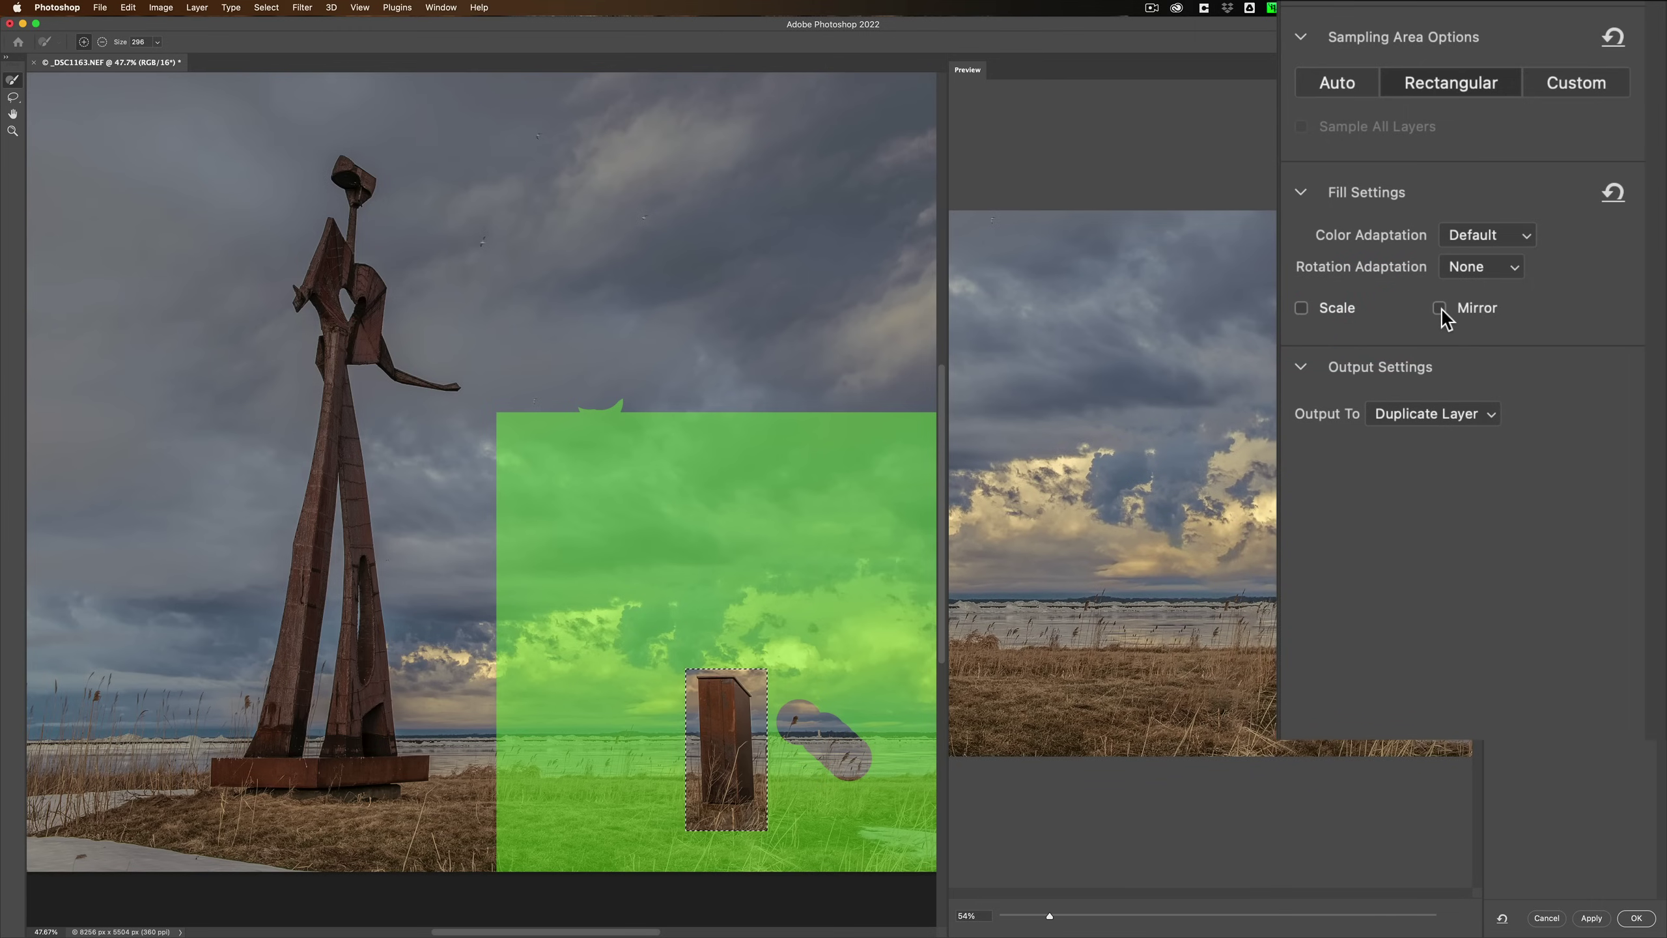
click(1440, 310)
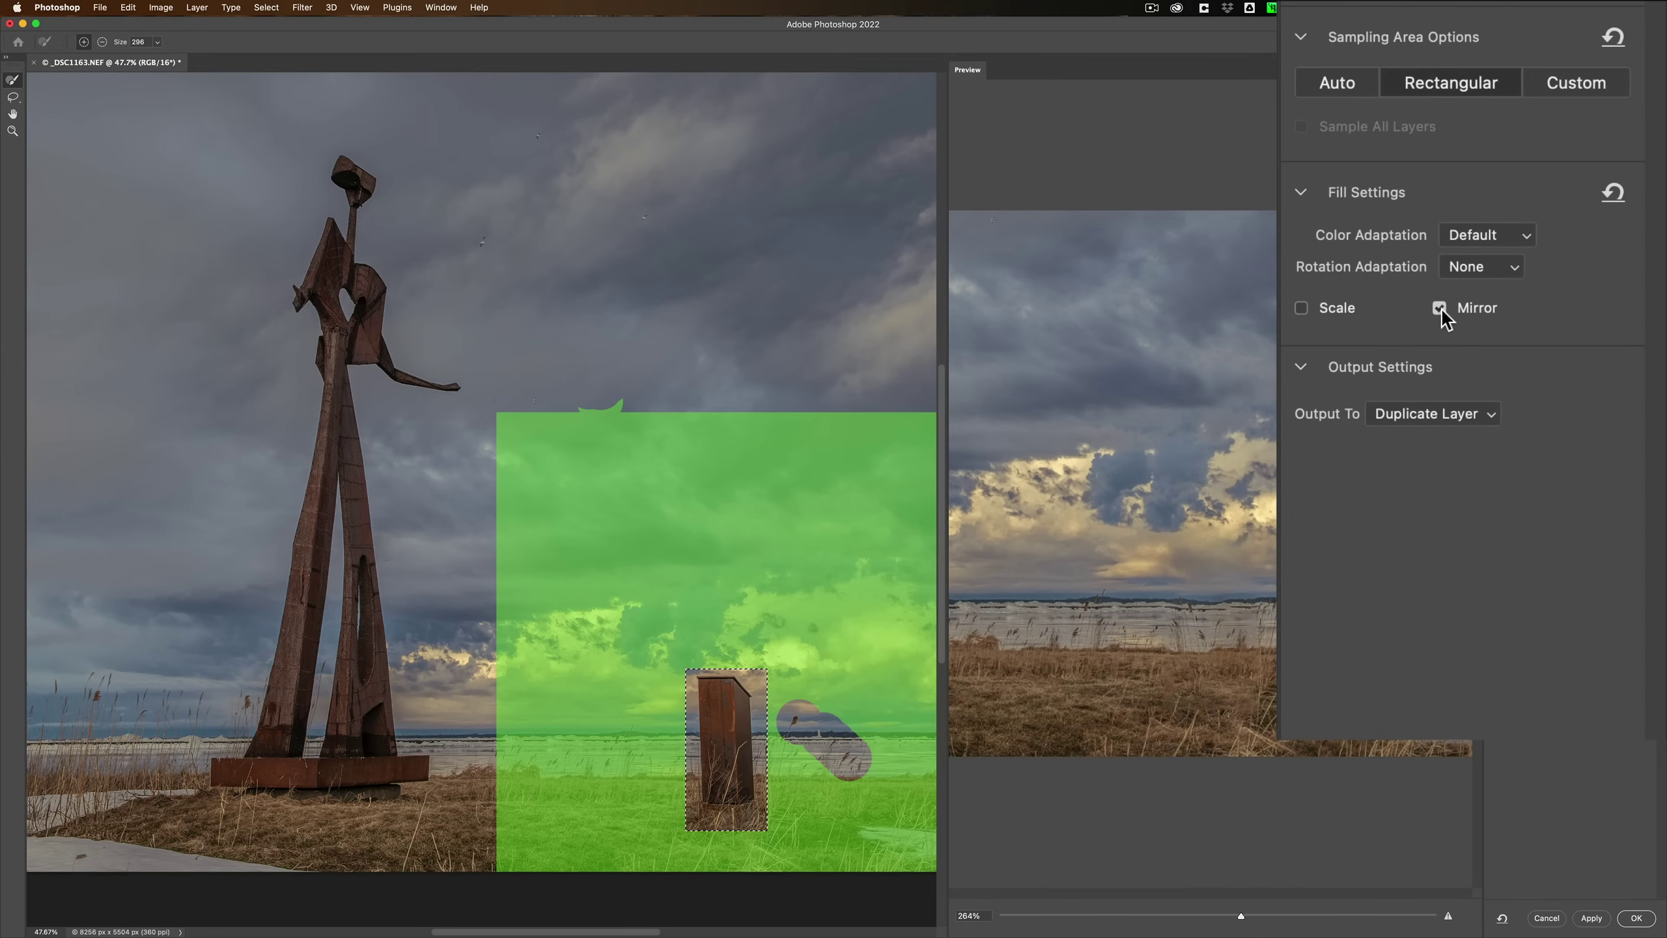
click(1440, 308)
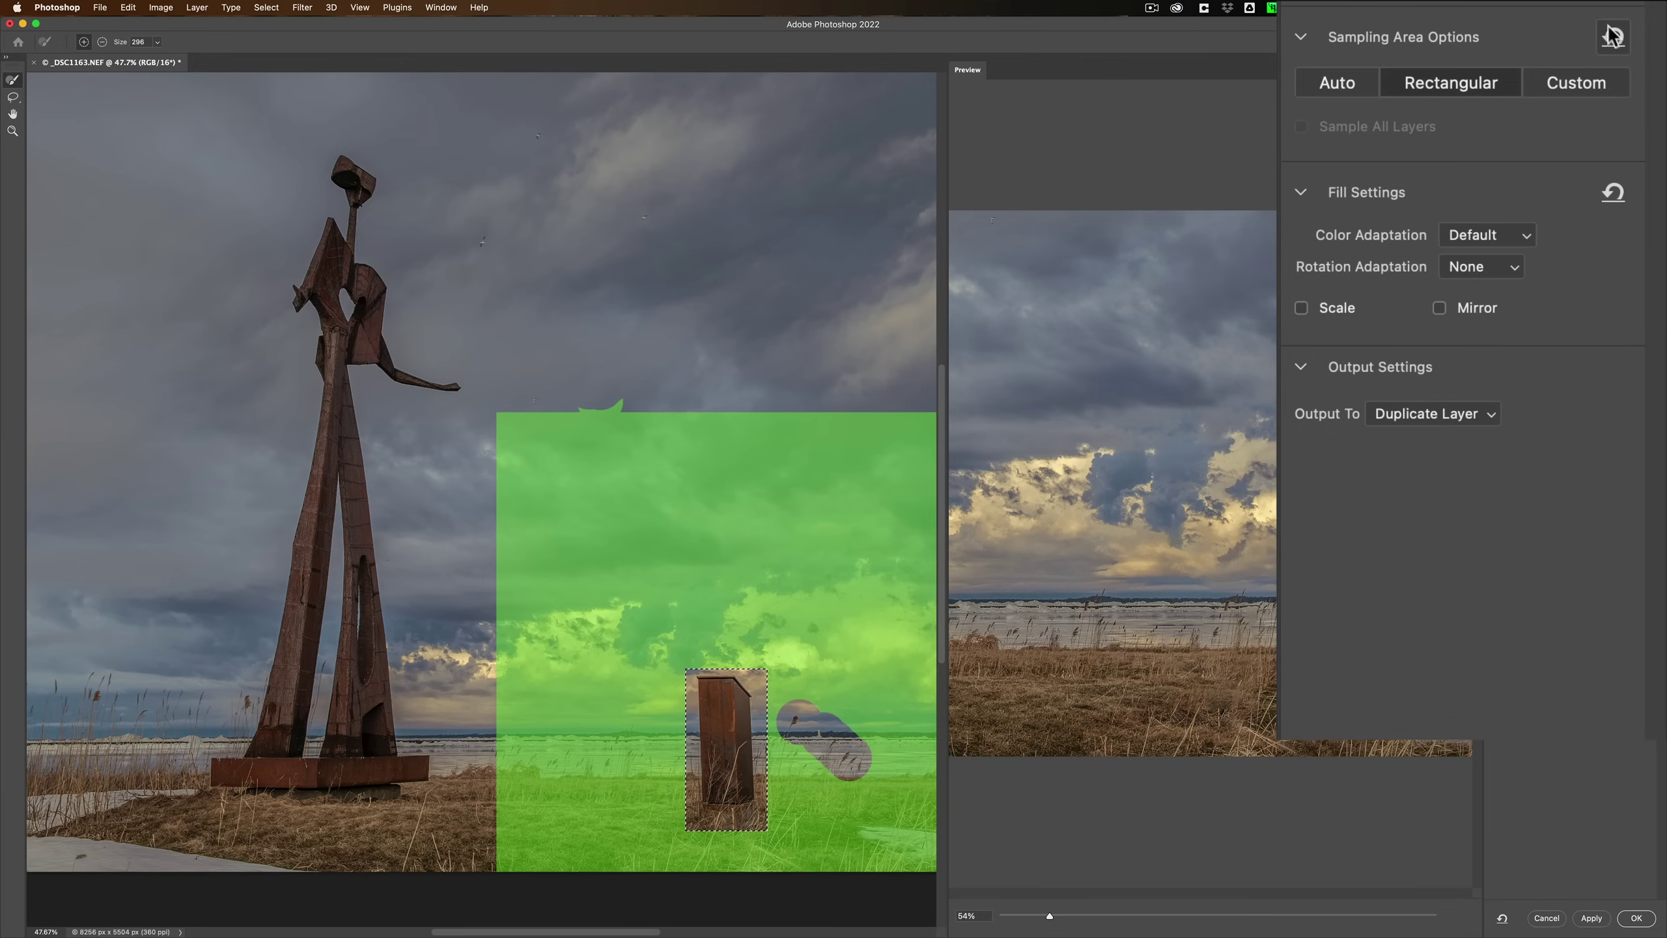
Use the Auto sampling area minus the reed beside the post, apply the fill to a duplicate layer, and deselect
click(1358, 83)
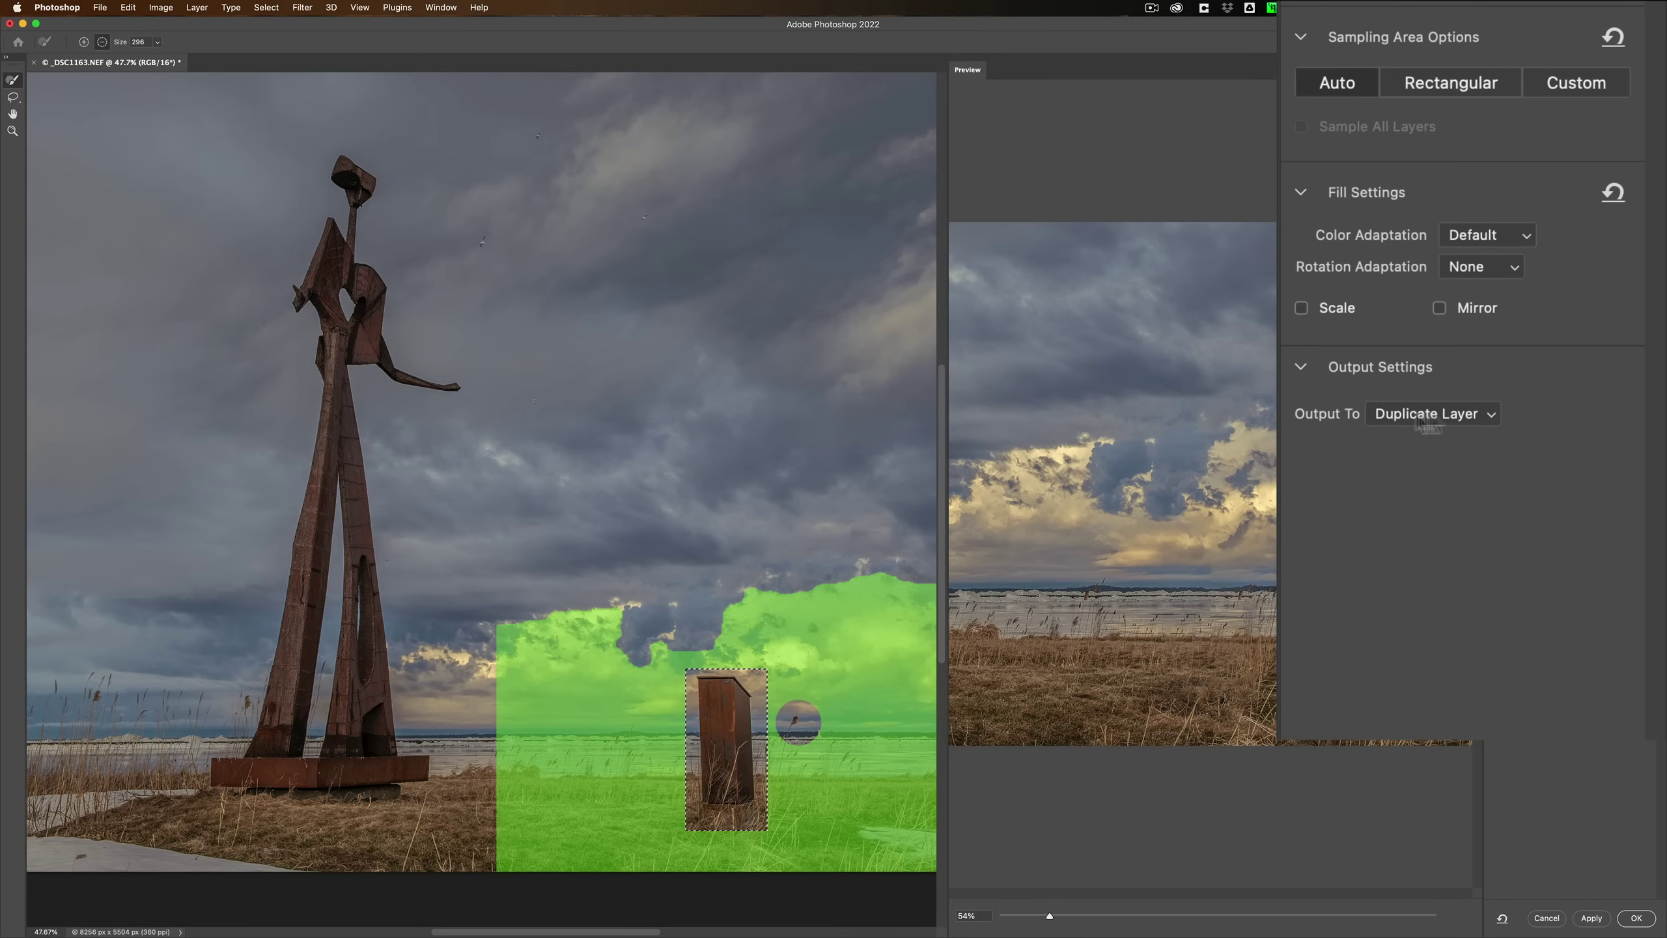
click(1425, 418)
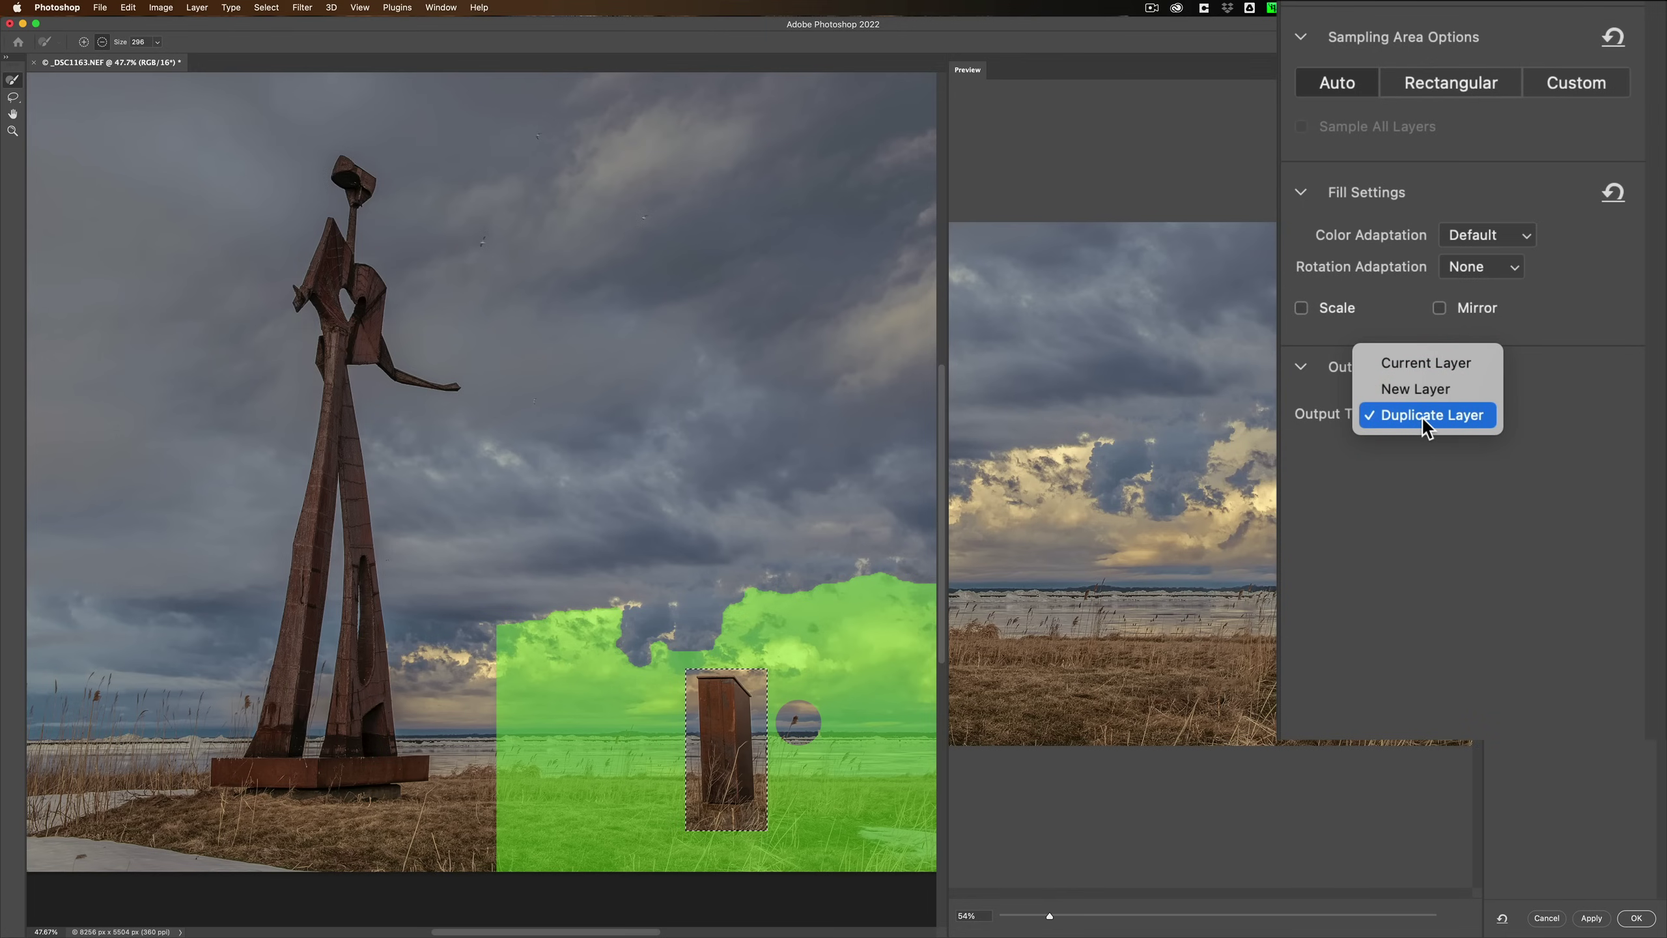
click(1423, 417)
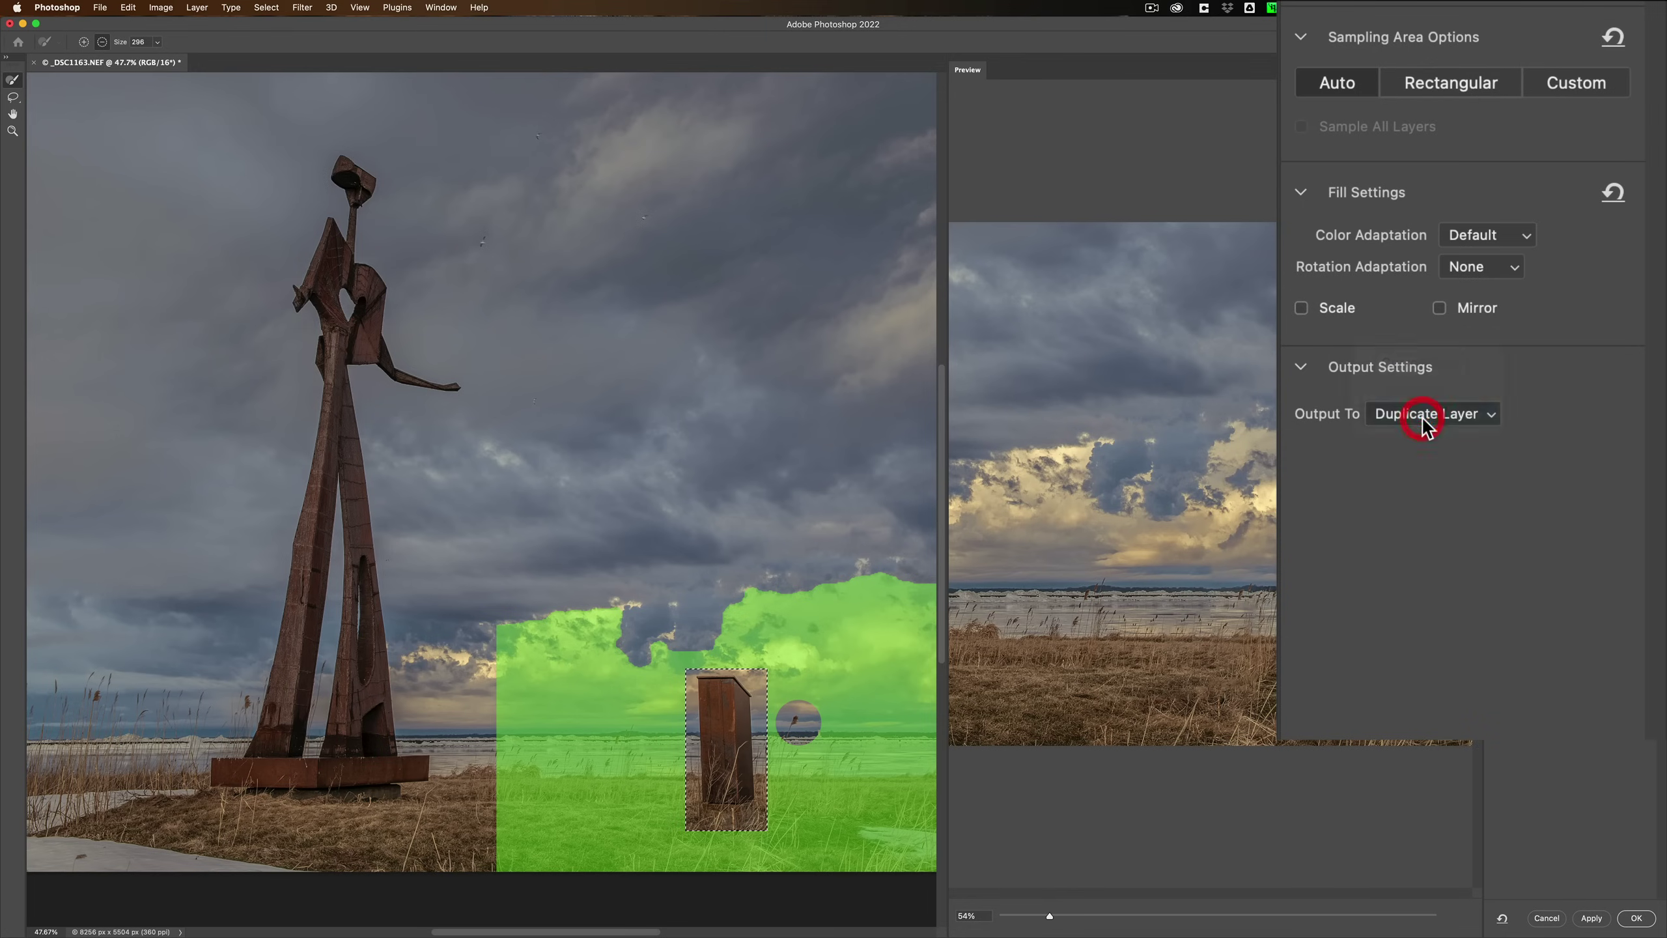
click(1637, 918)
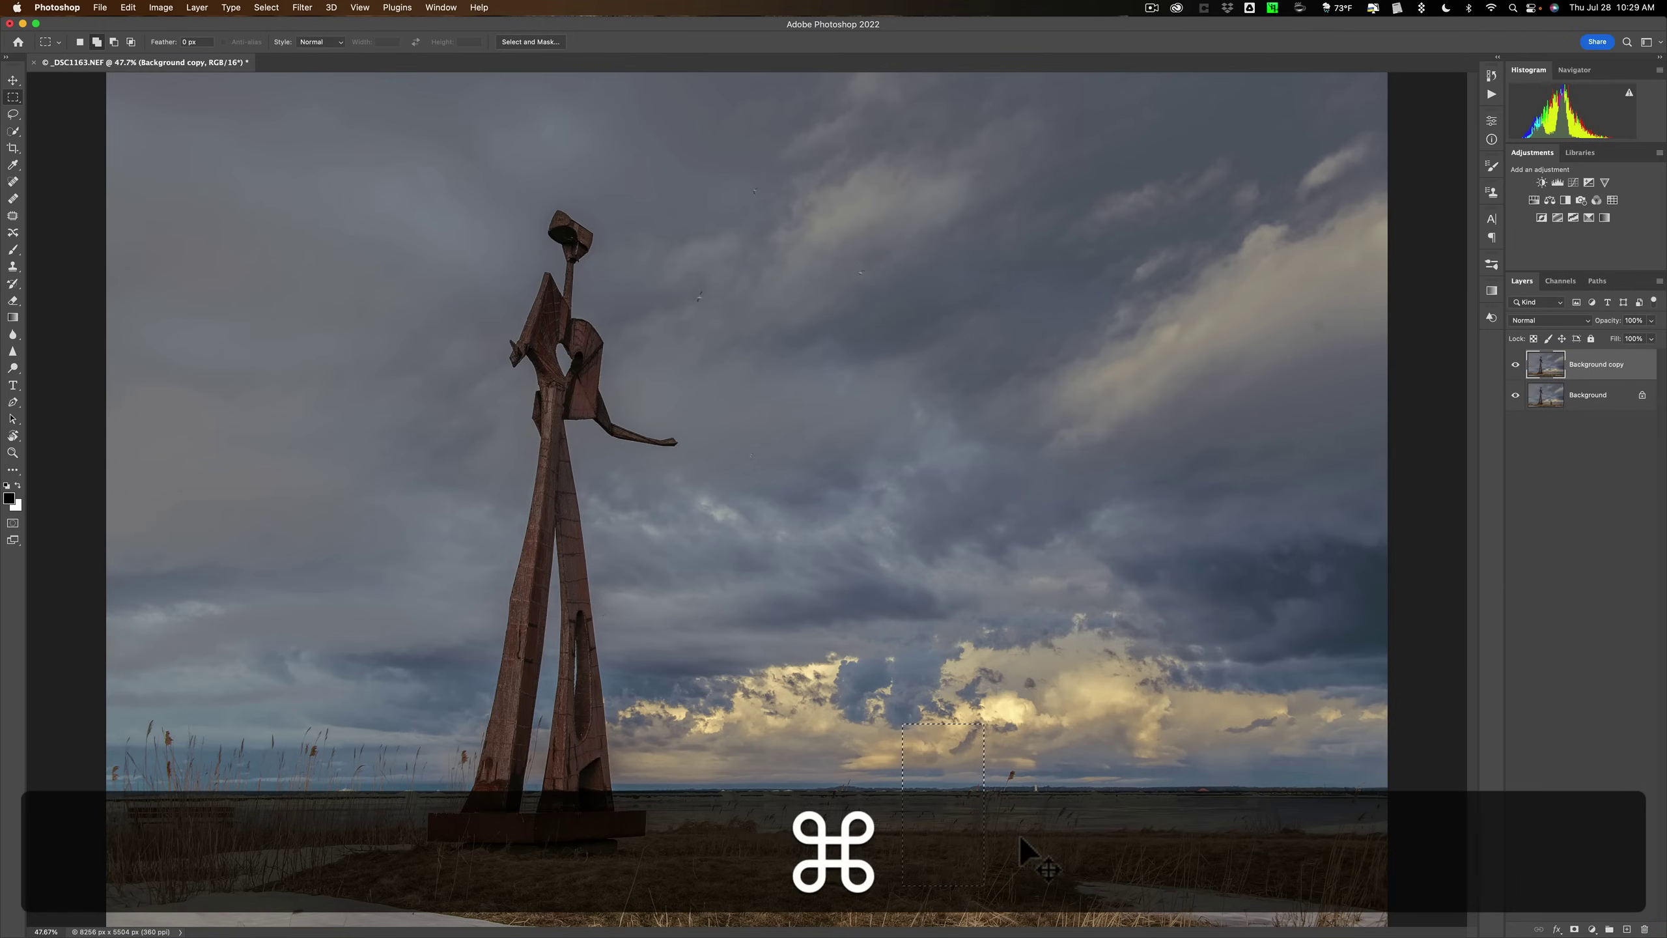
key(super+d)
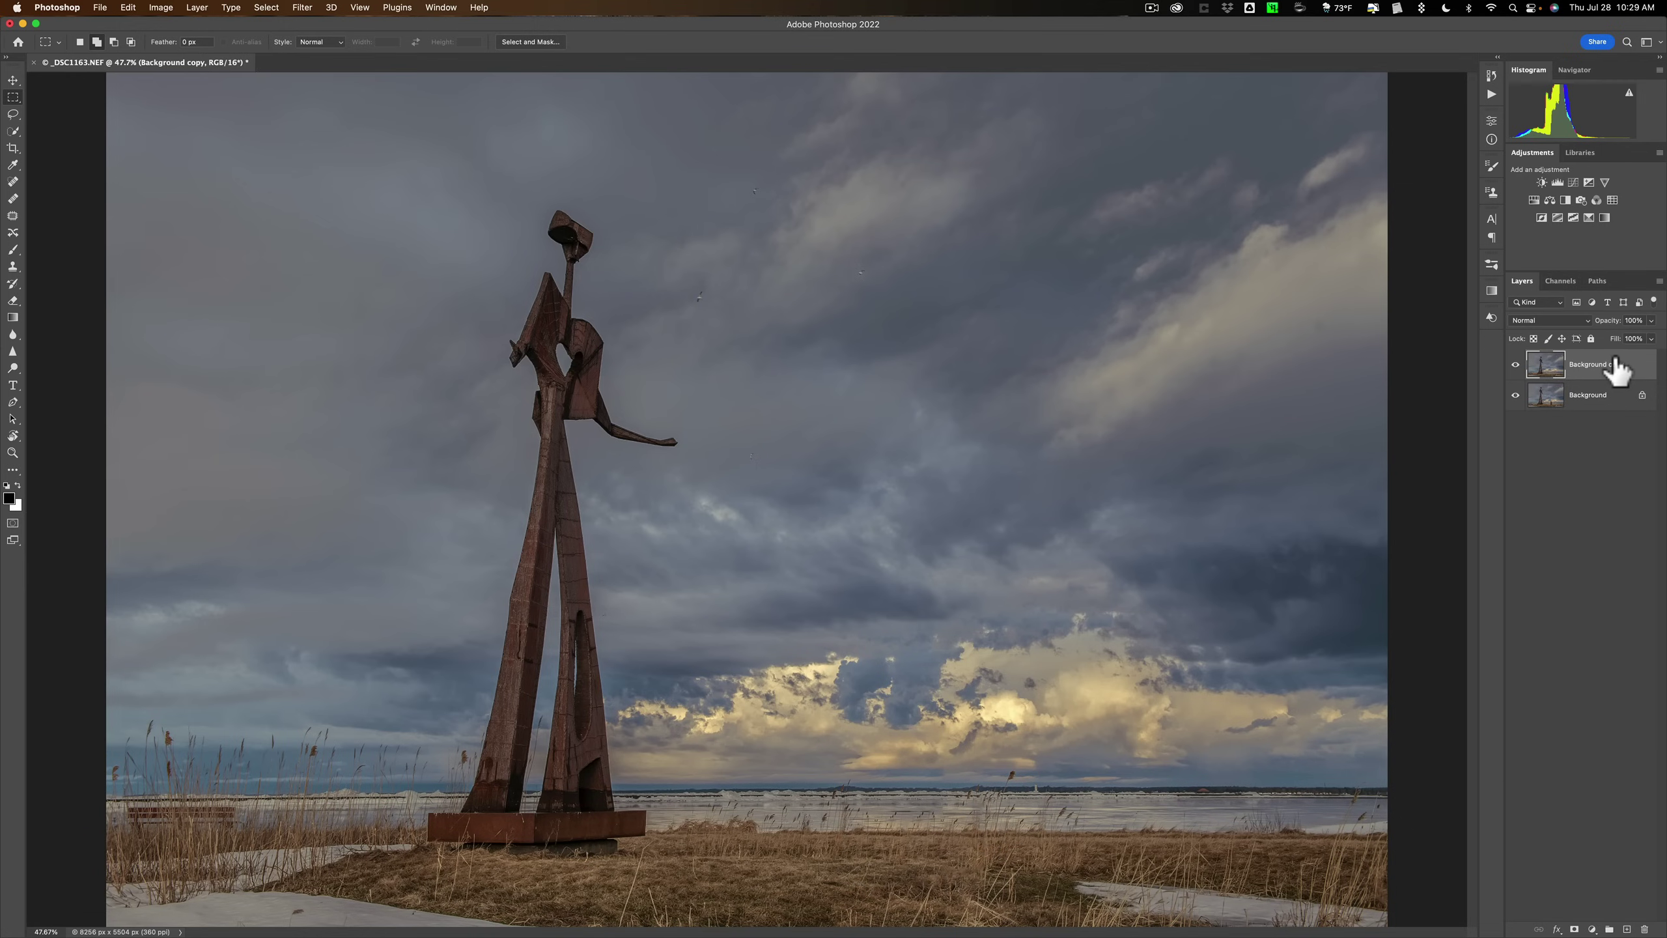
Delete the duplicate layer holding the previous fill and select the small rusty post with the Object Selection tool
drag(1617, 370, 1645, 928)
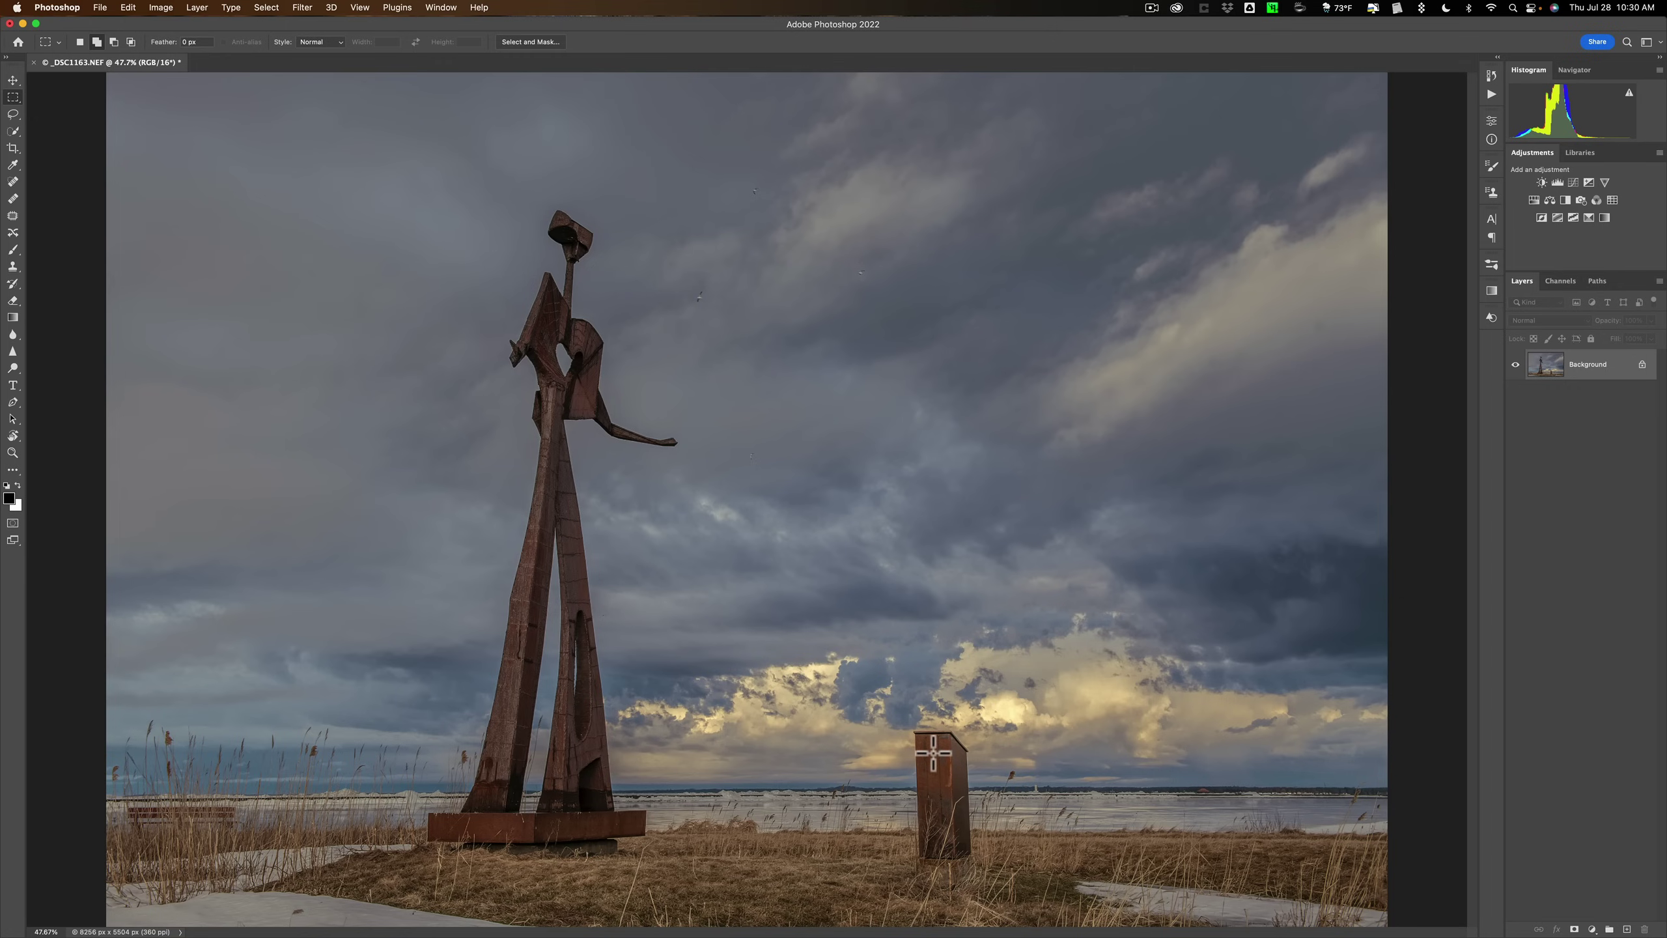
click(12, 132)
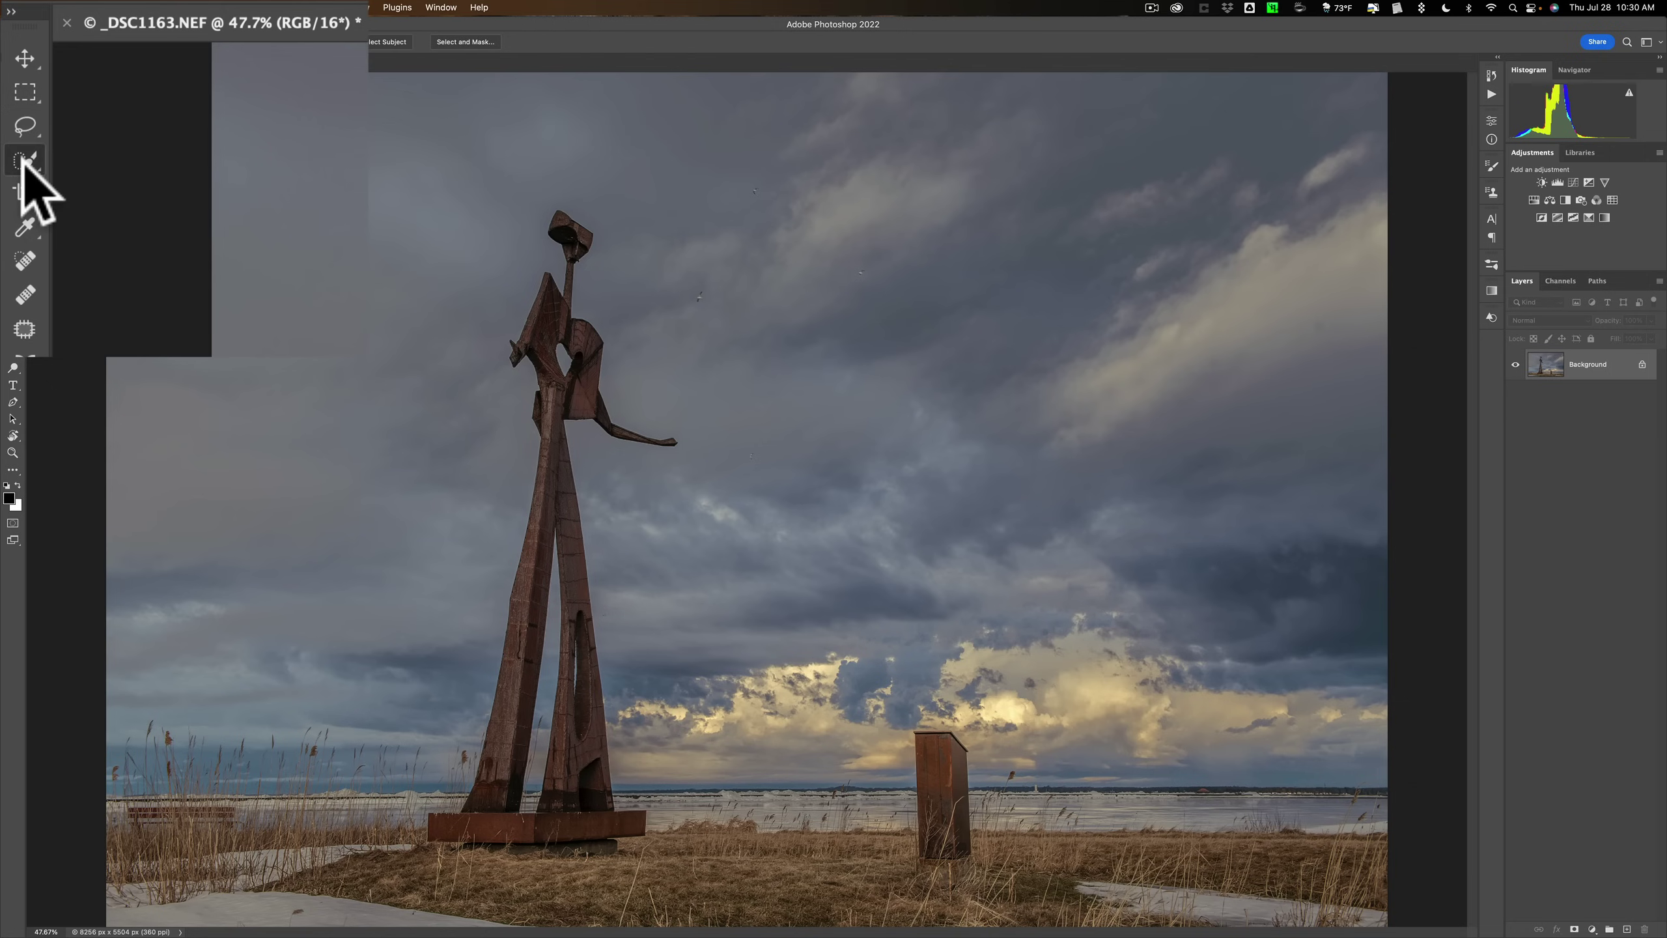
click(135, 158)
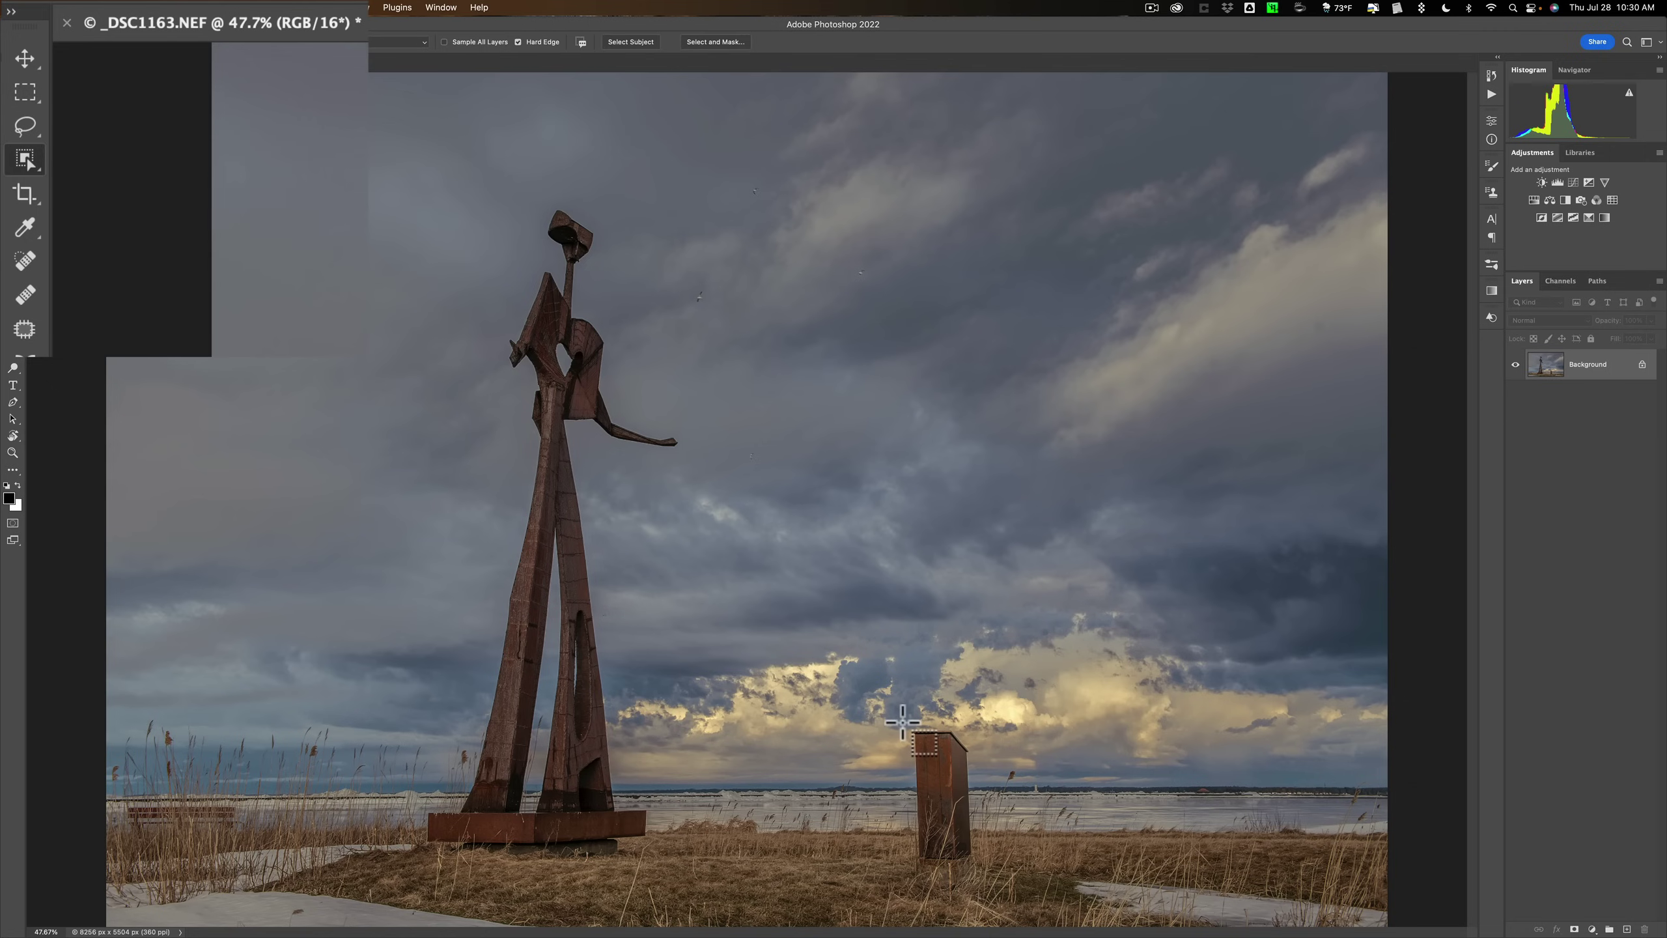
drag(903, 722, 983, 890)
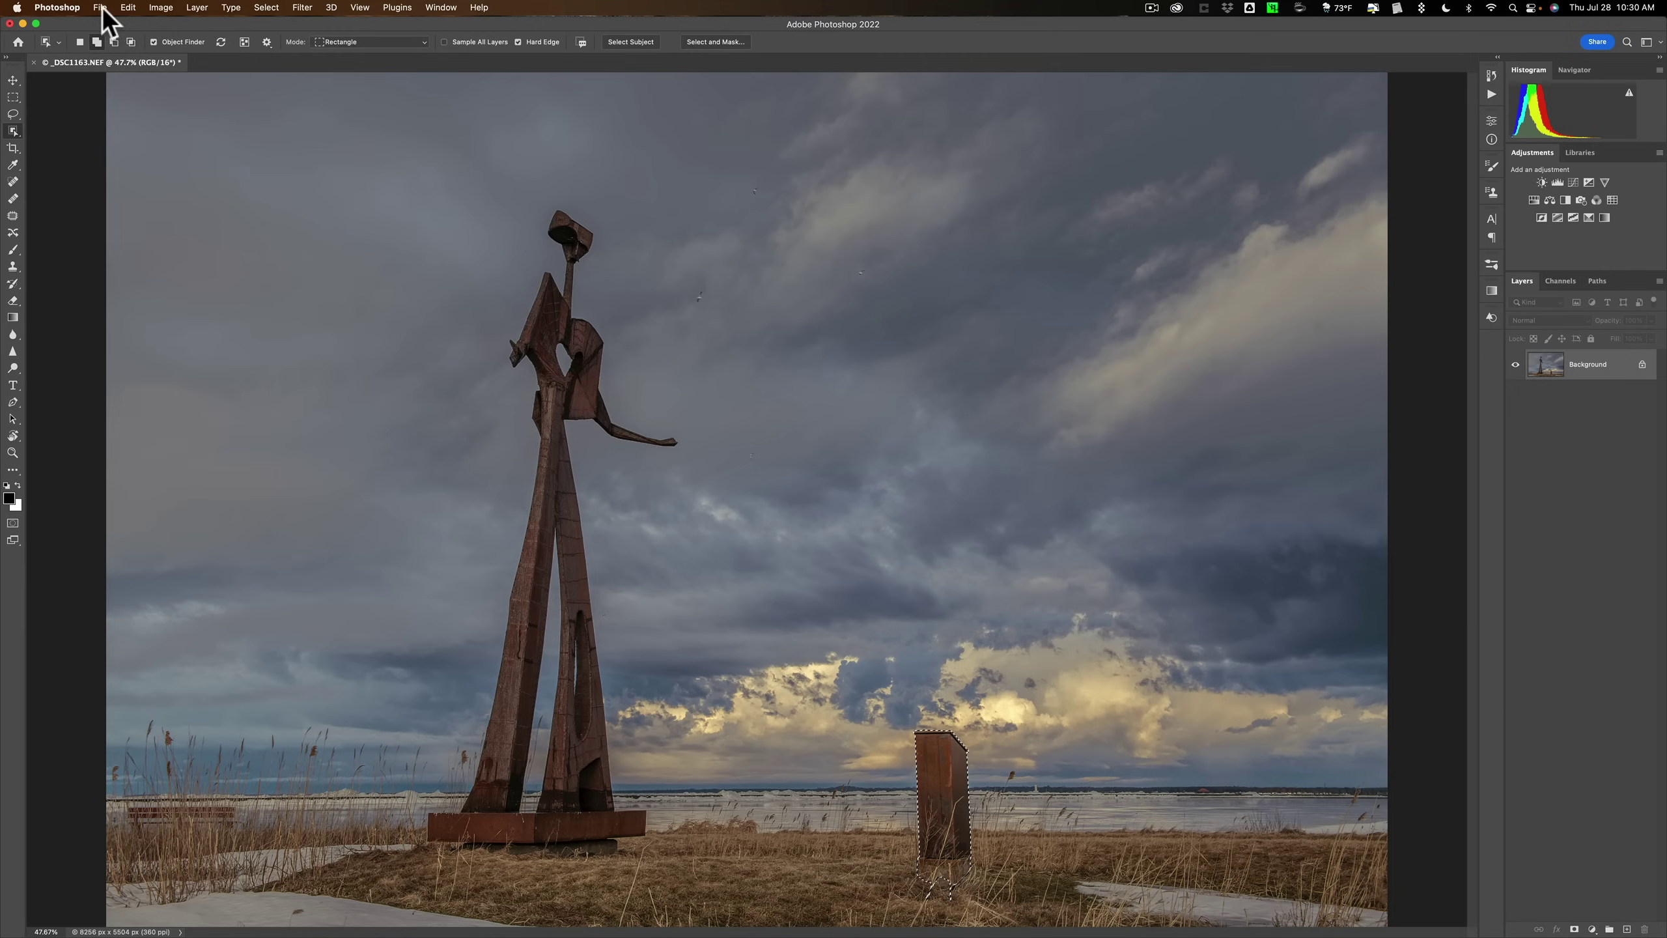
Fill the selected post using Content-Aware with Color Adaptation, Normal mode and 100% opacity, deselect, and inspect the filled area at 100%
click(128, 7)
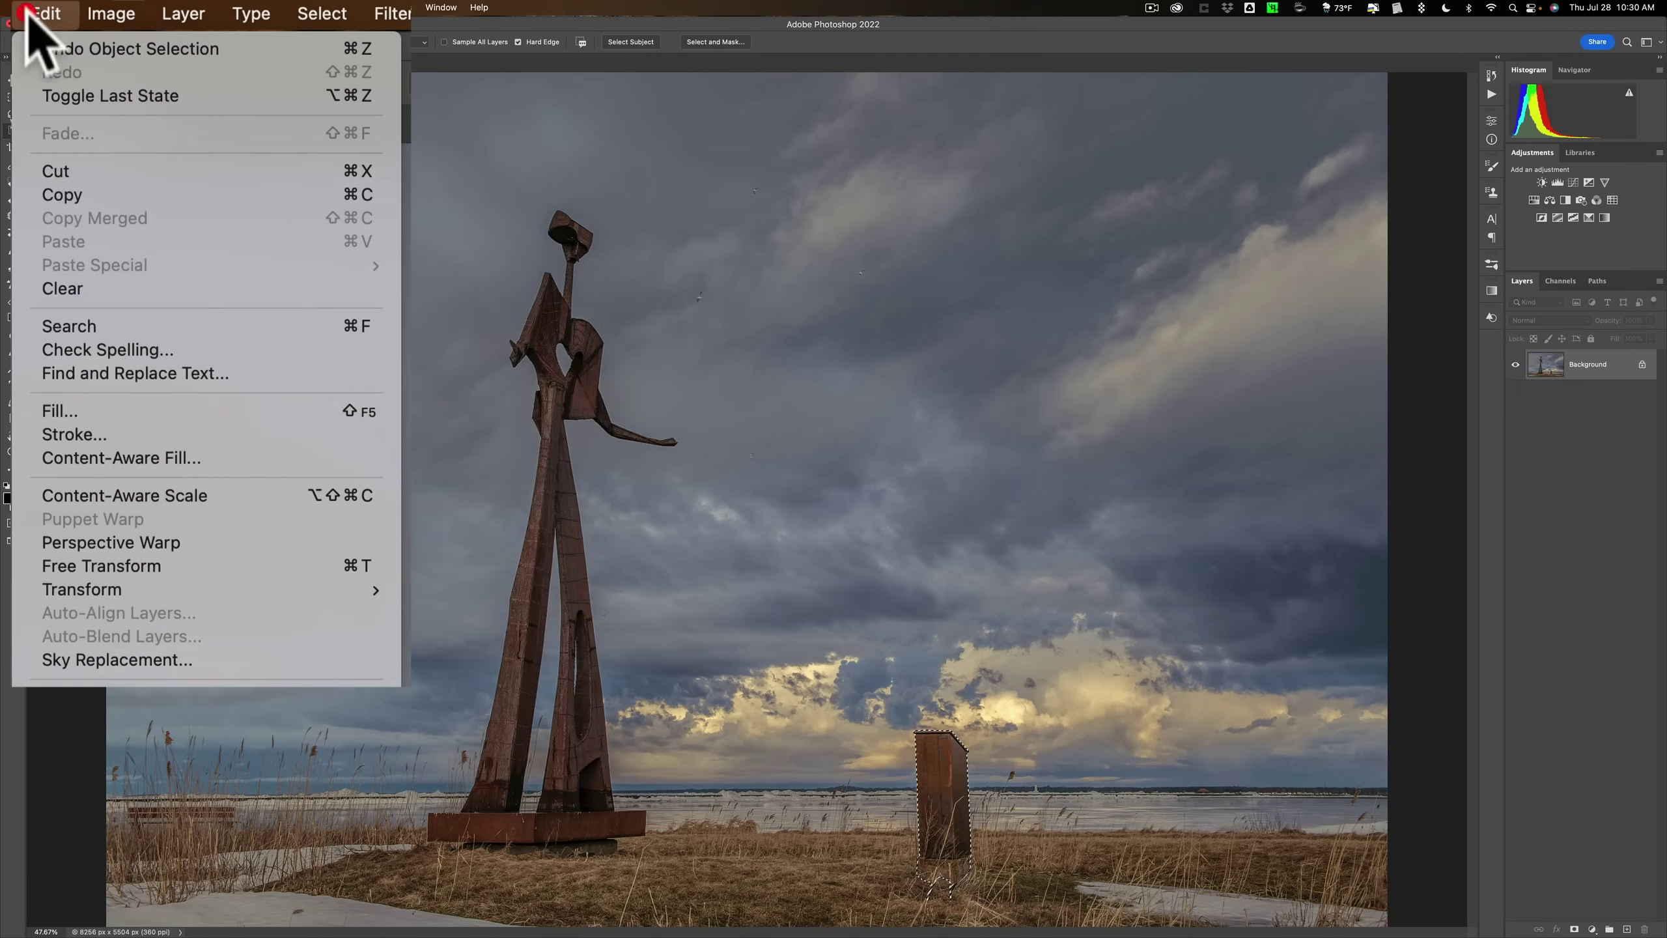
click(59, 412)
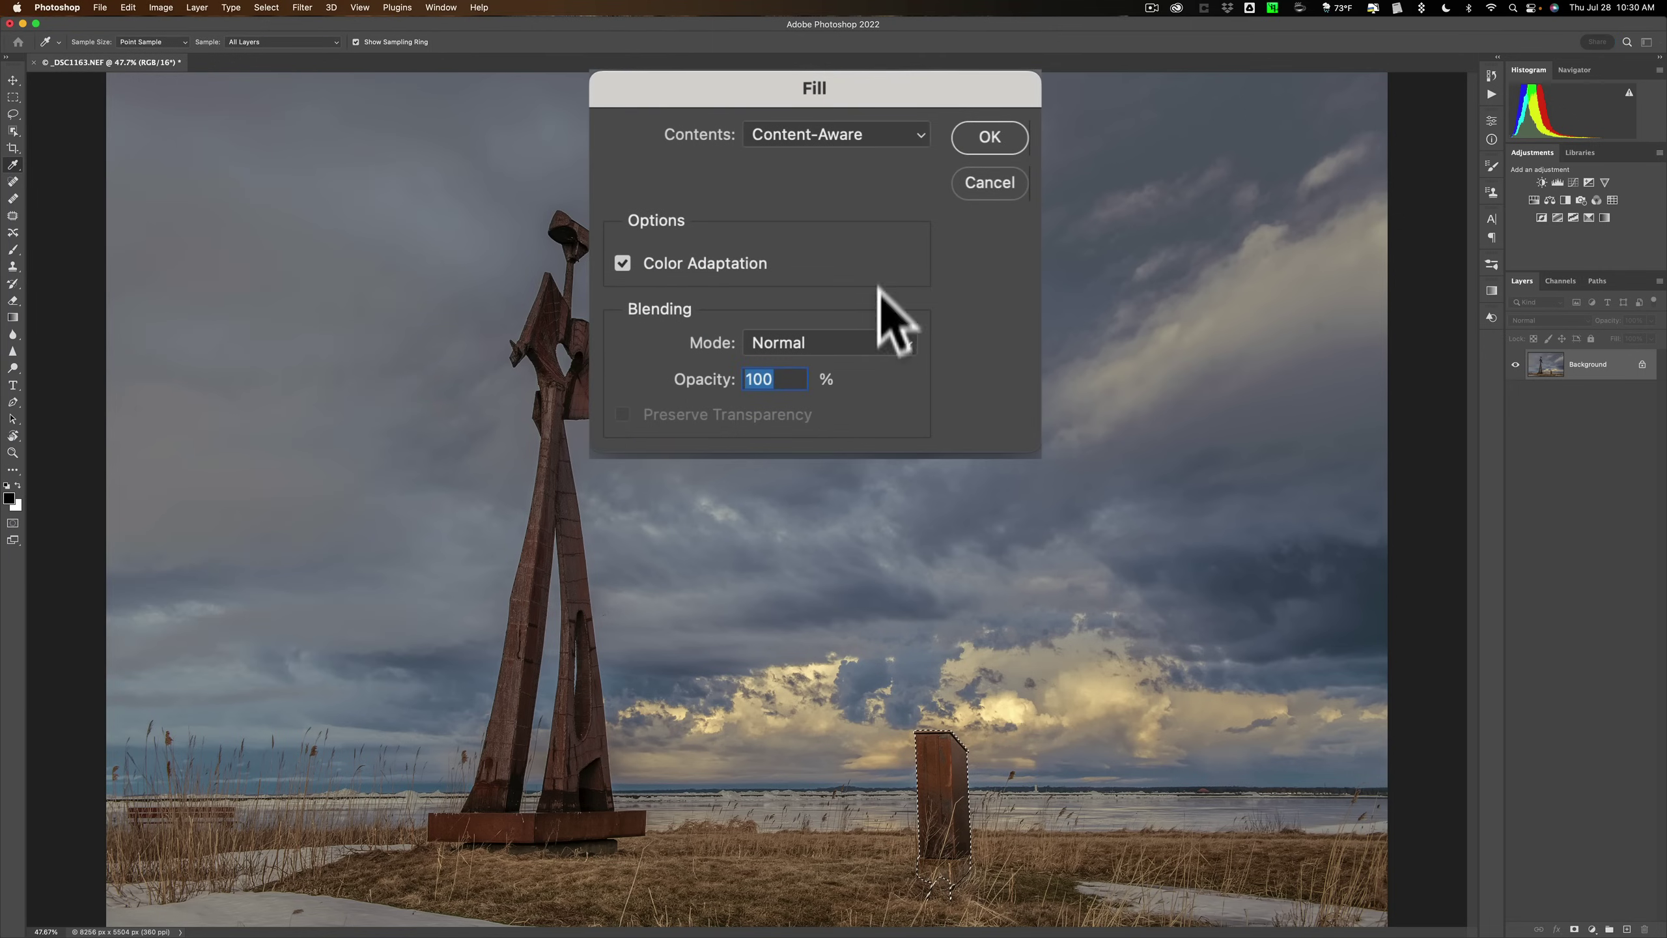
click(990, 137)
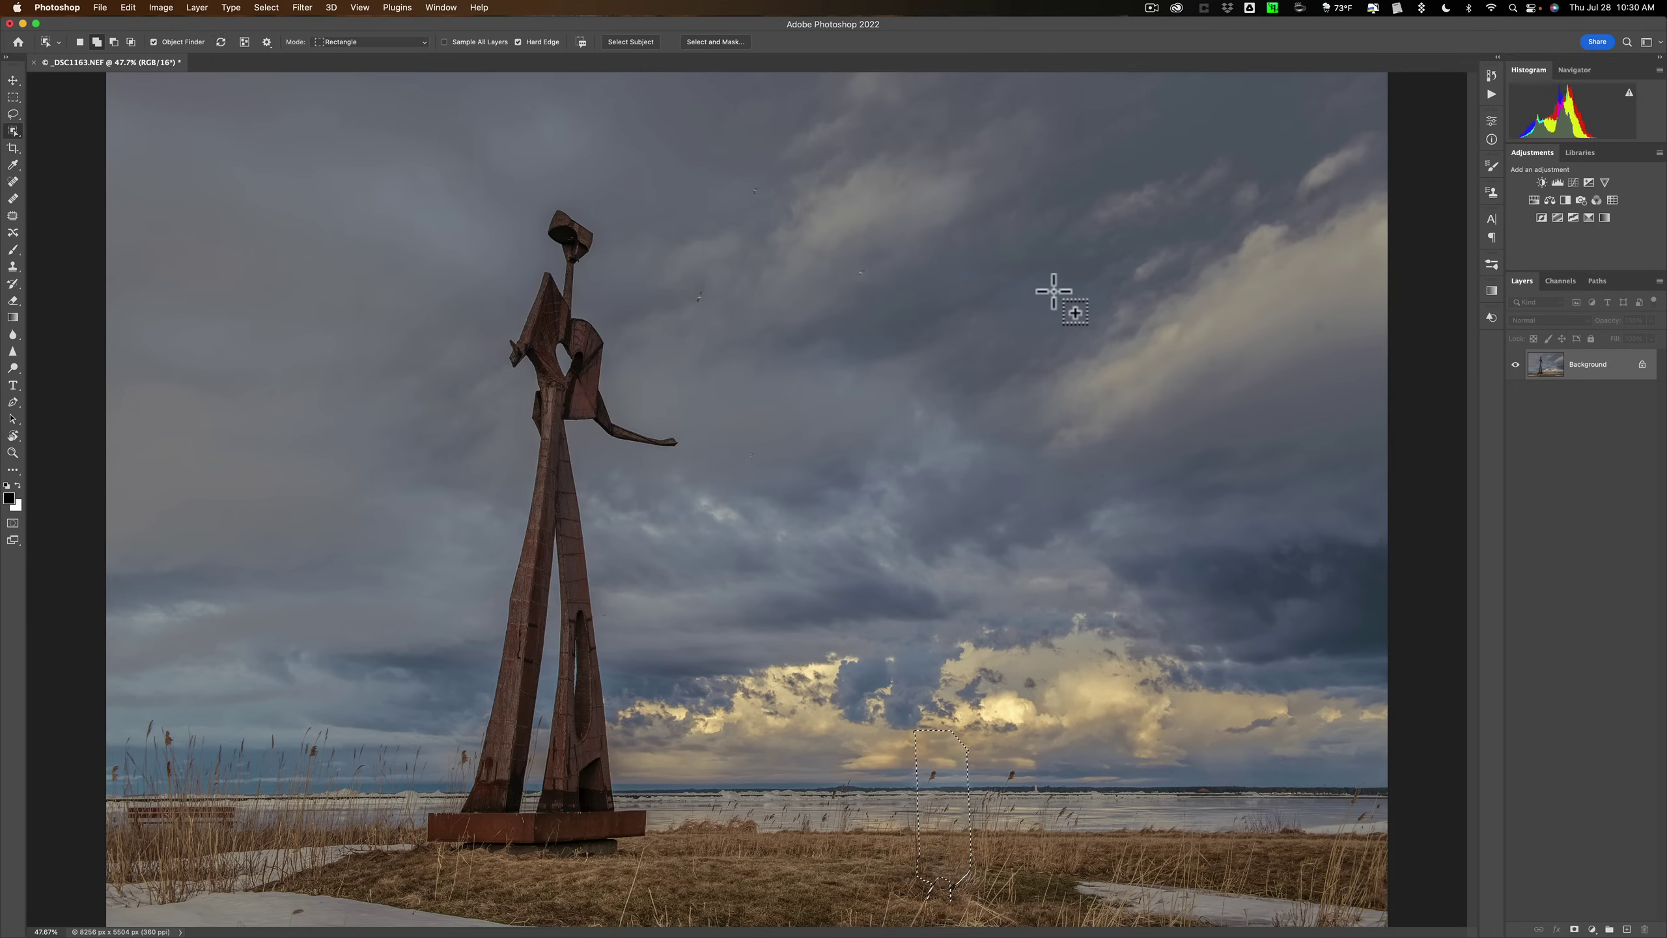
key(super+d)
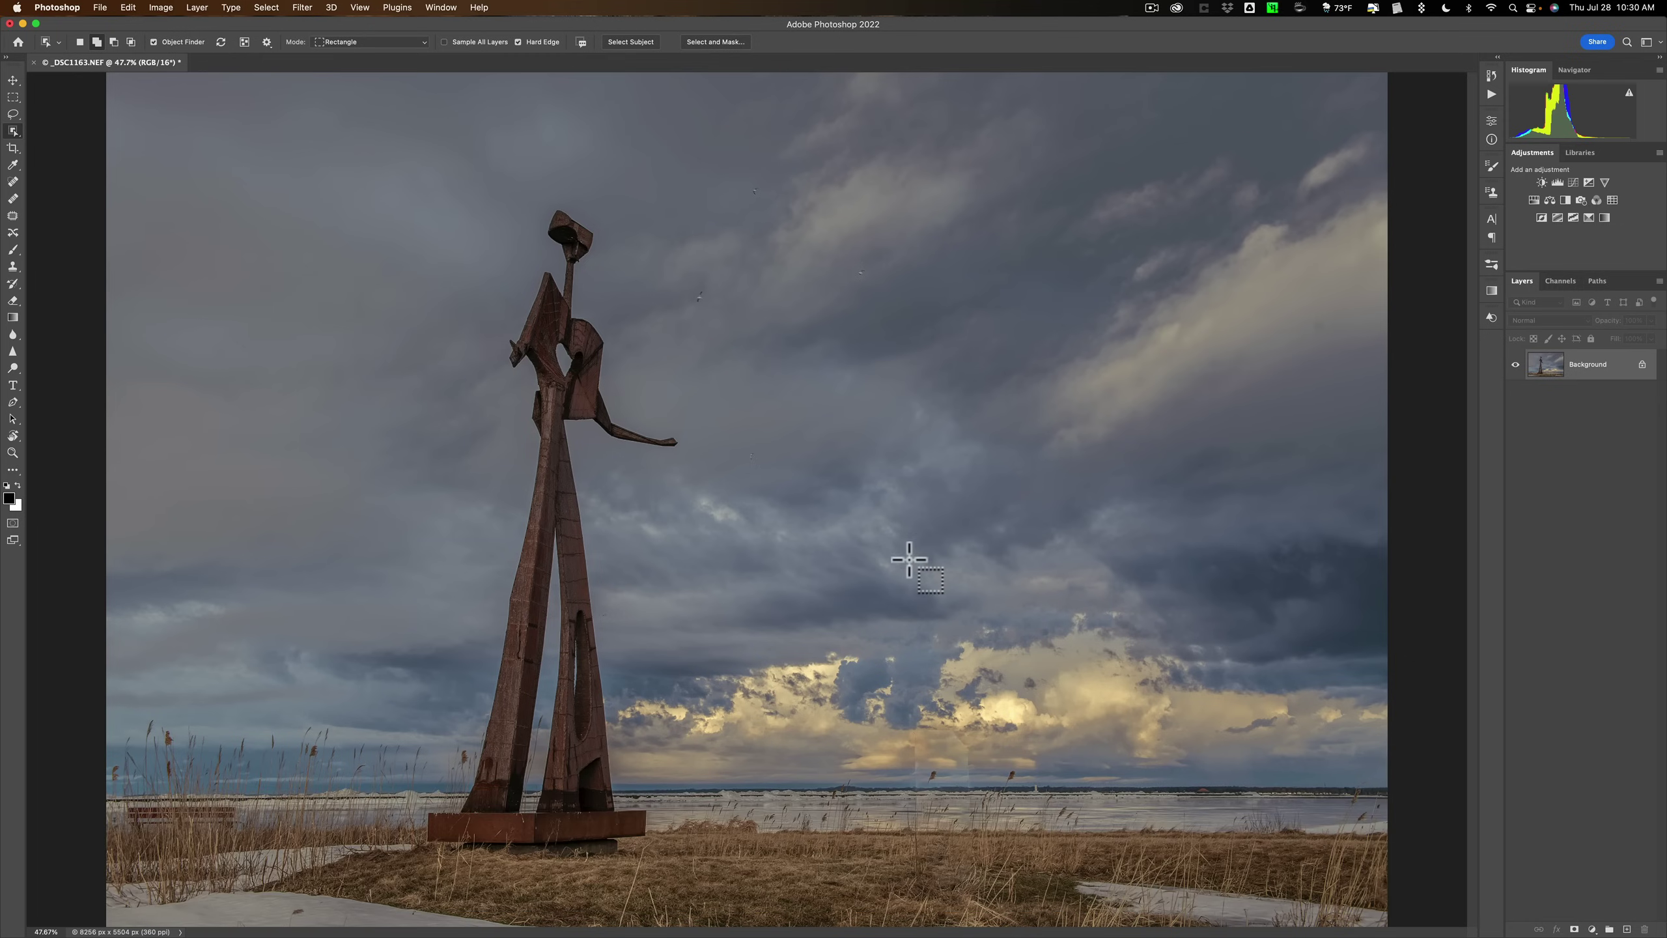
key(super+equal)
key(super+equal)
key(super+equal)
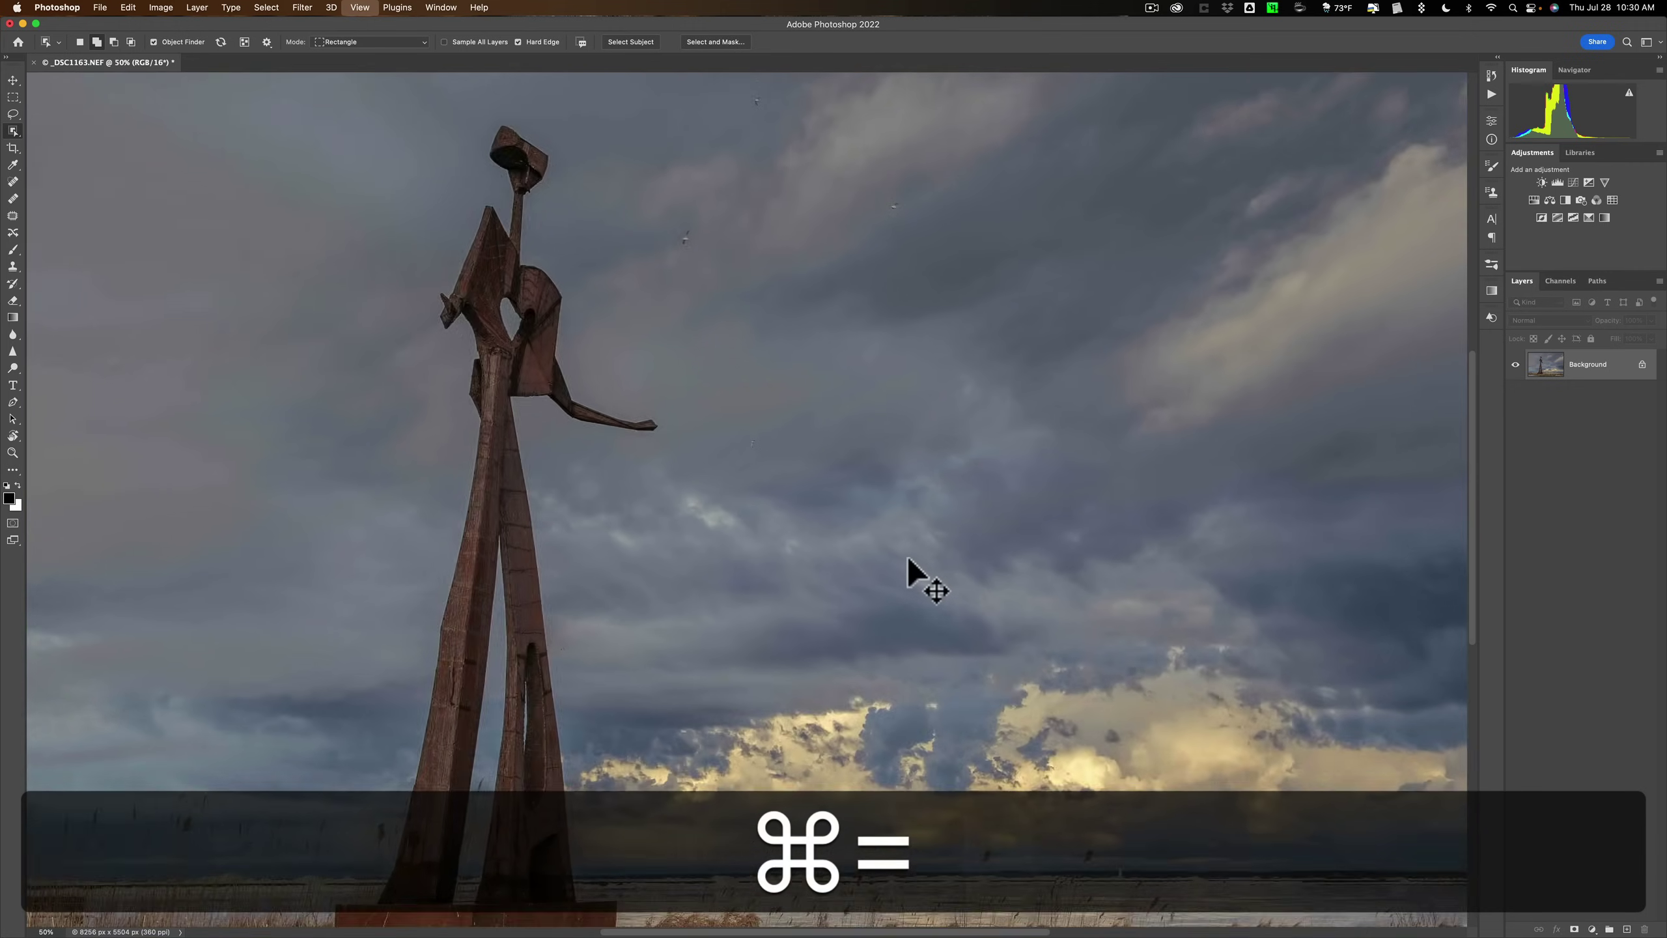
key(space)
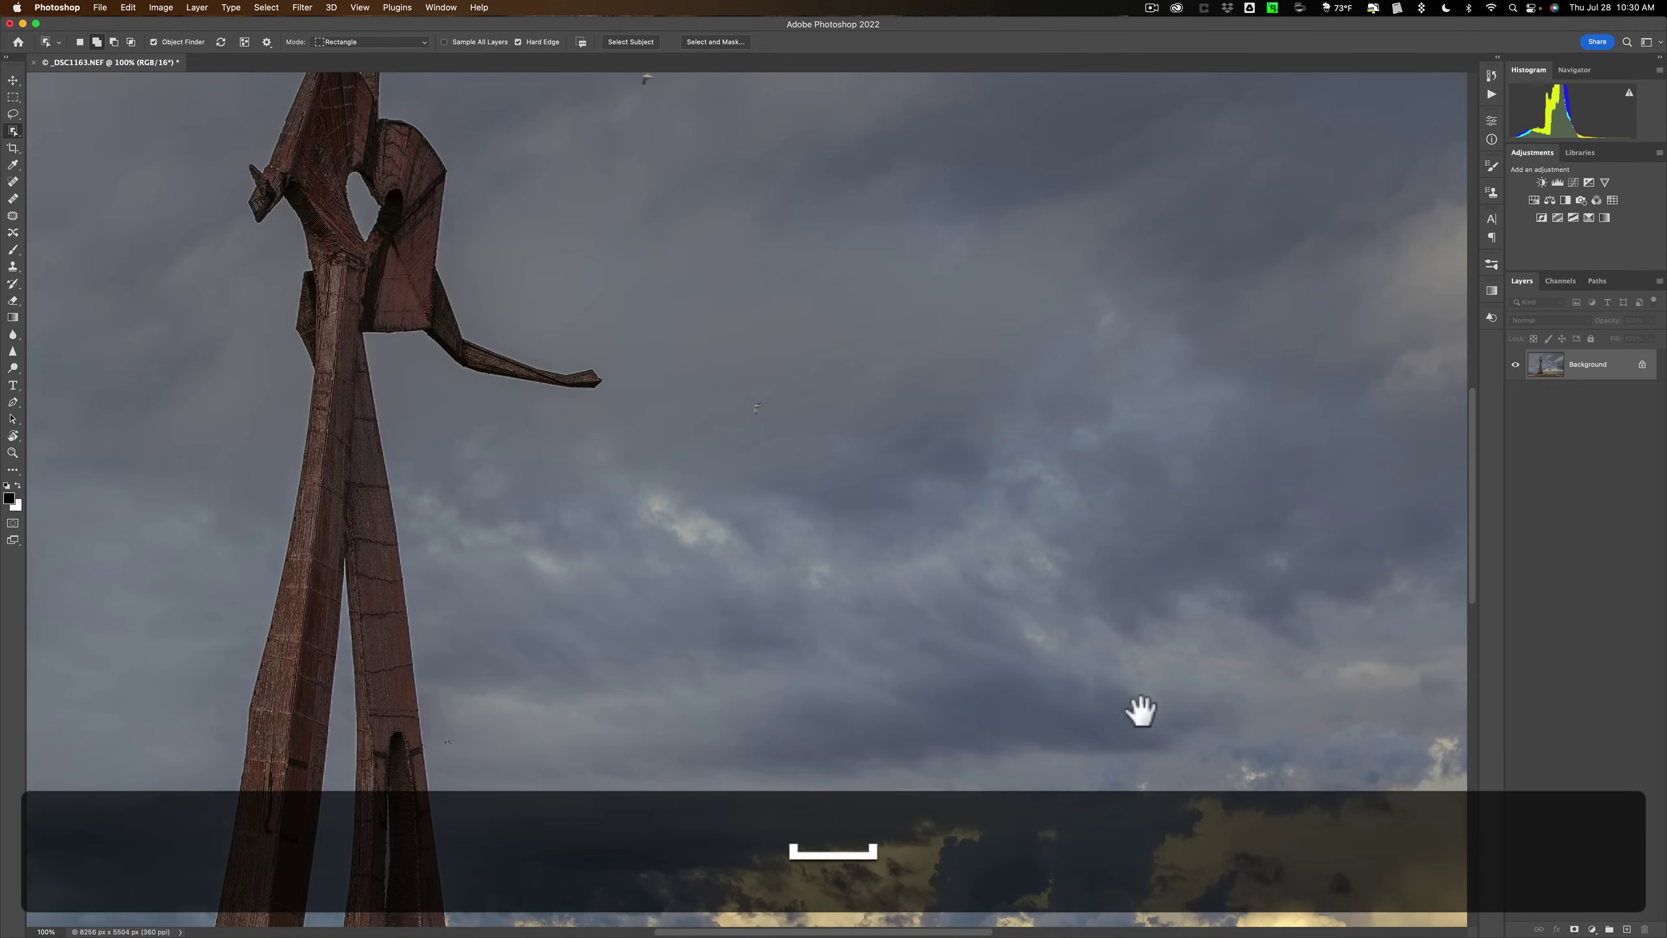
drag(1139, 708, 840, 156)
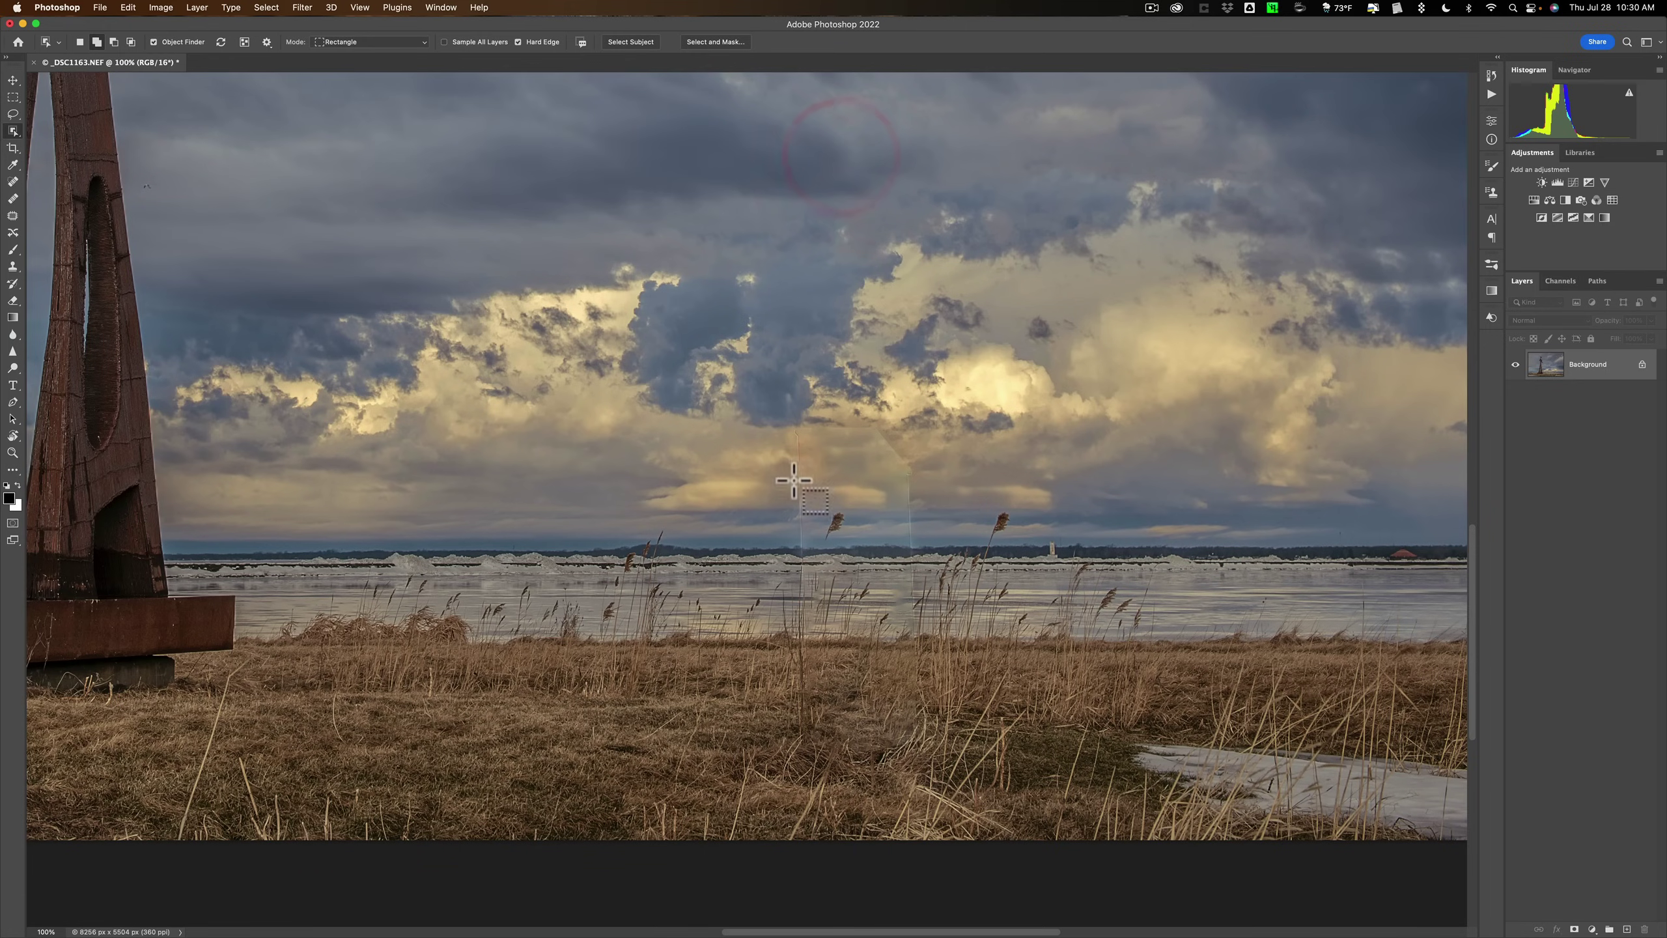